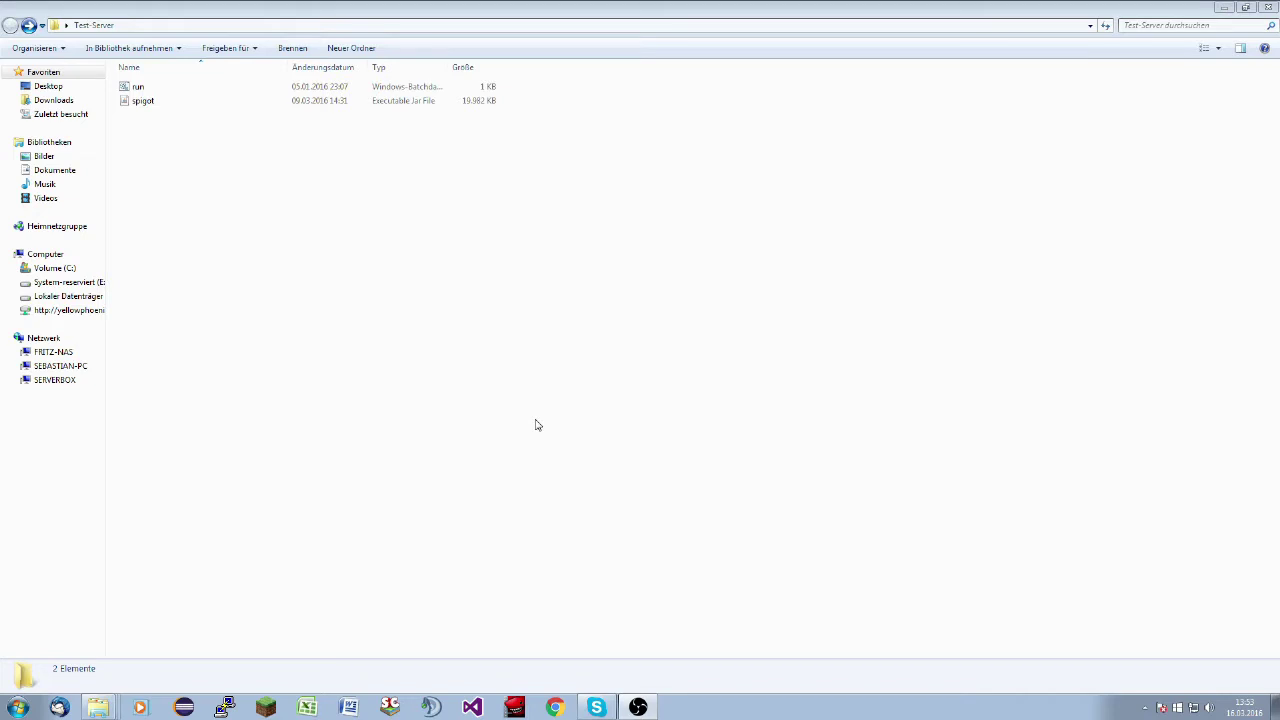
Step: Run the server's start script once to generate its initial files, and close the console
click(166, 102)
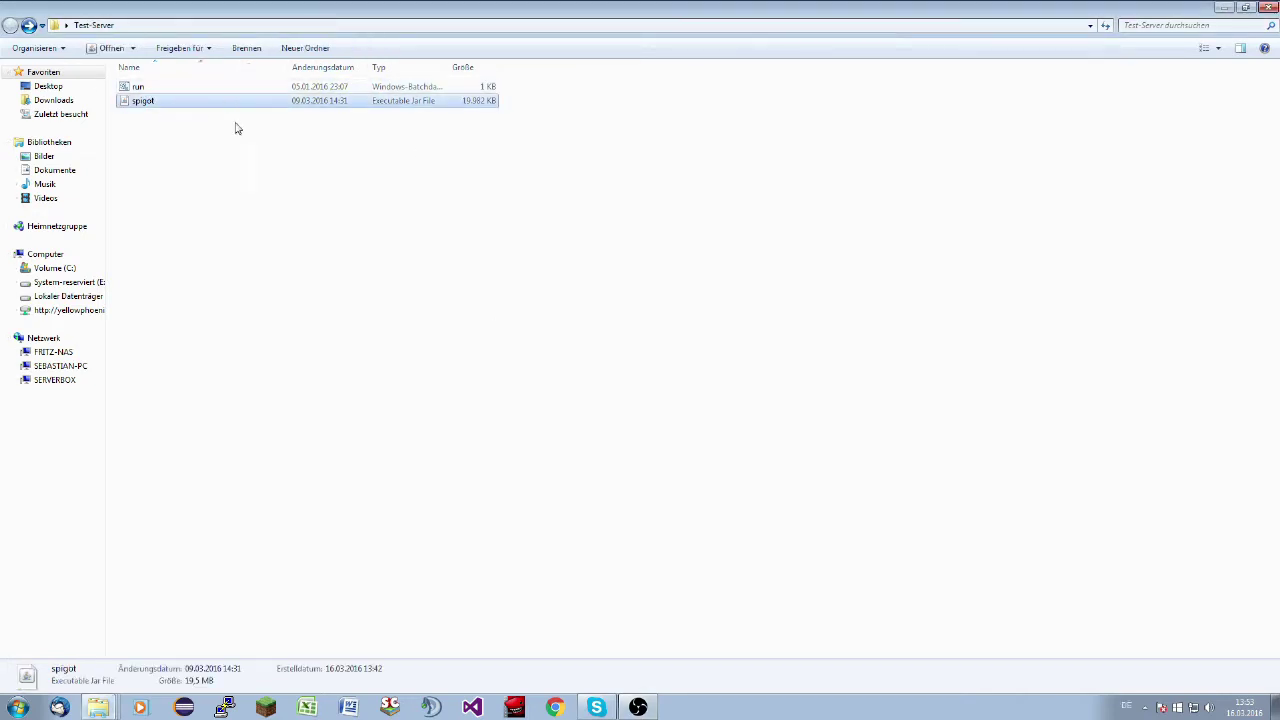
double_click(140, 88)
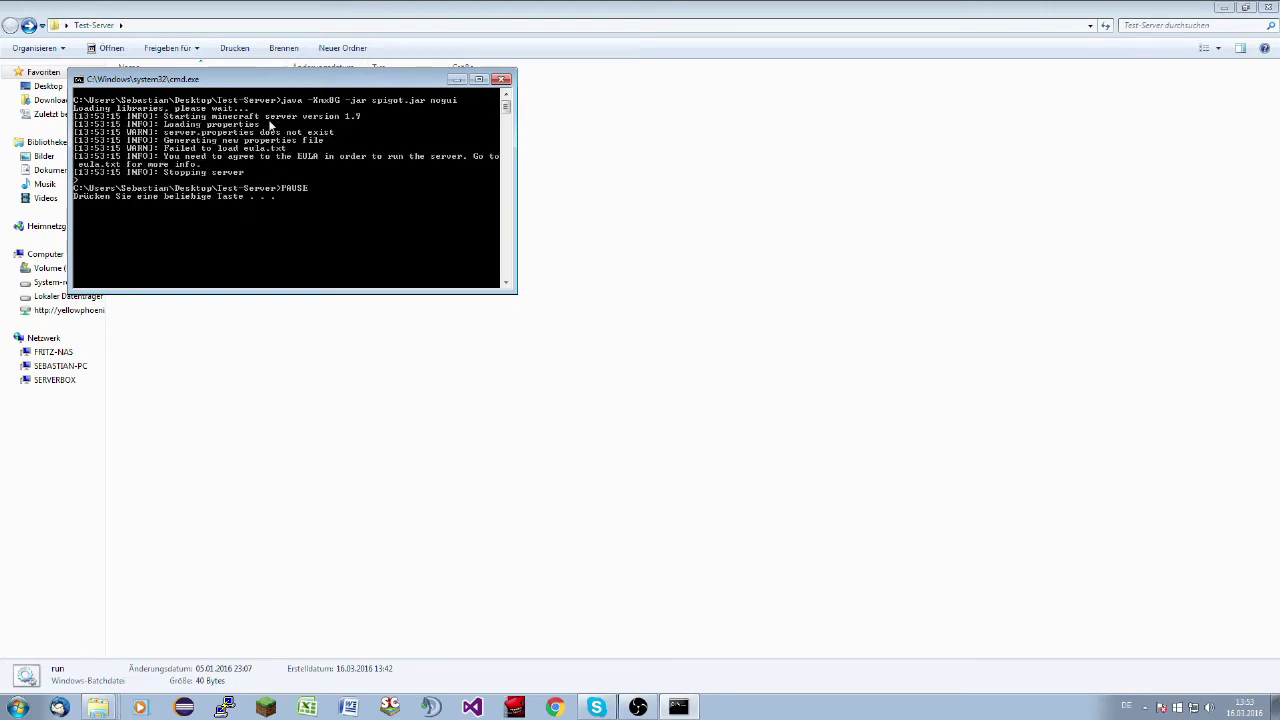
key(Return)
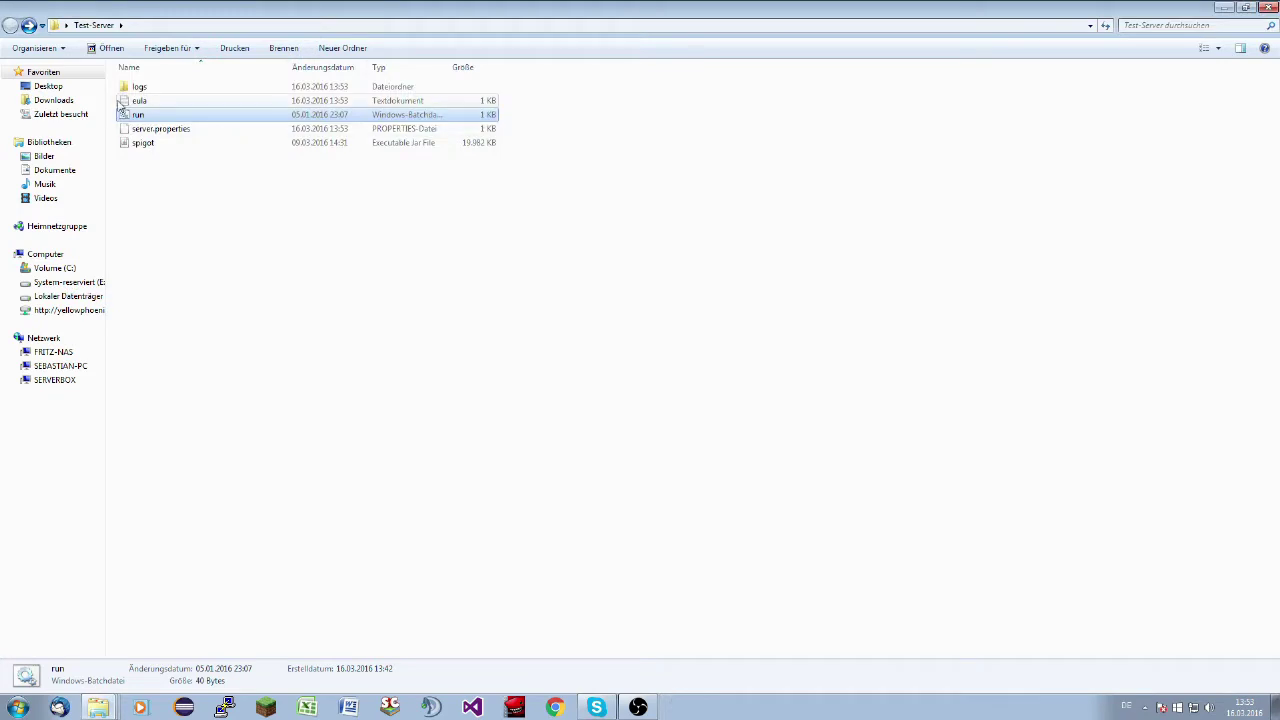
Step: Accept the EULA by setting eula to true in the eula text file, saving the change
double_click(139, 100)
drag(289, 70, 261, 70)
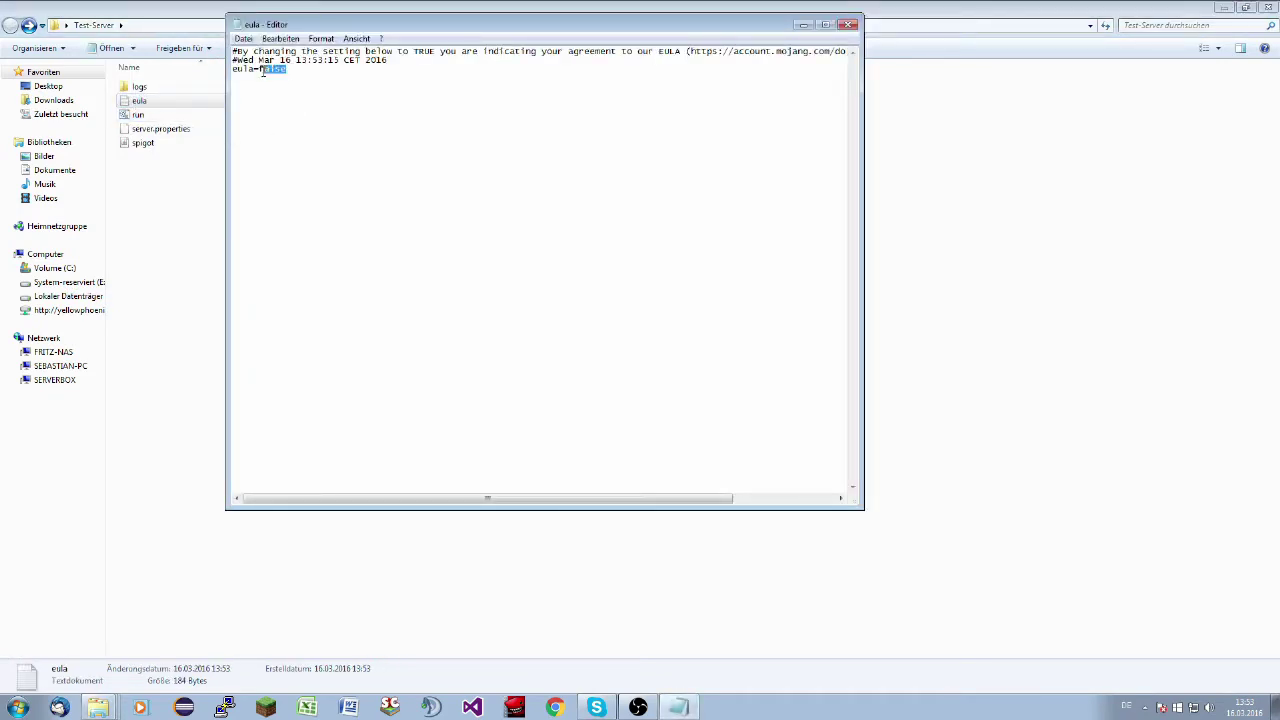
text(true)
click(848, 24)
click(586, 372)
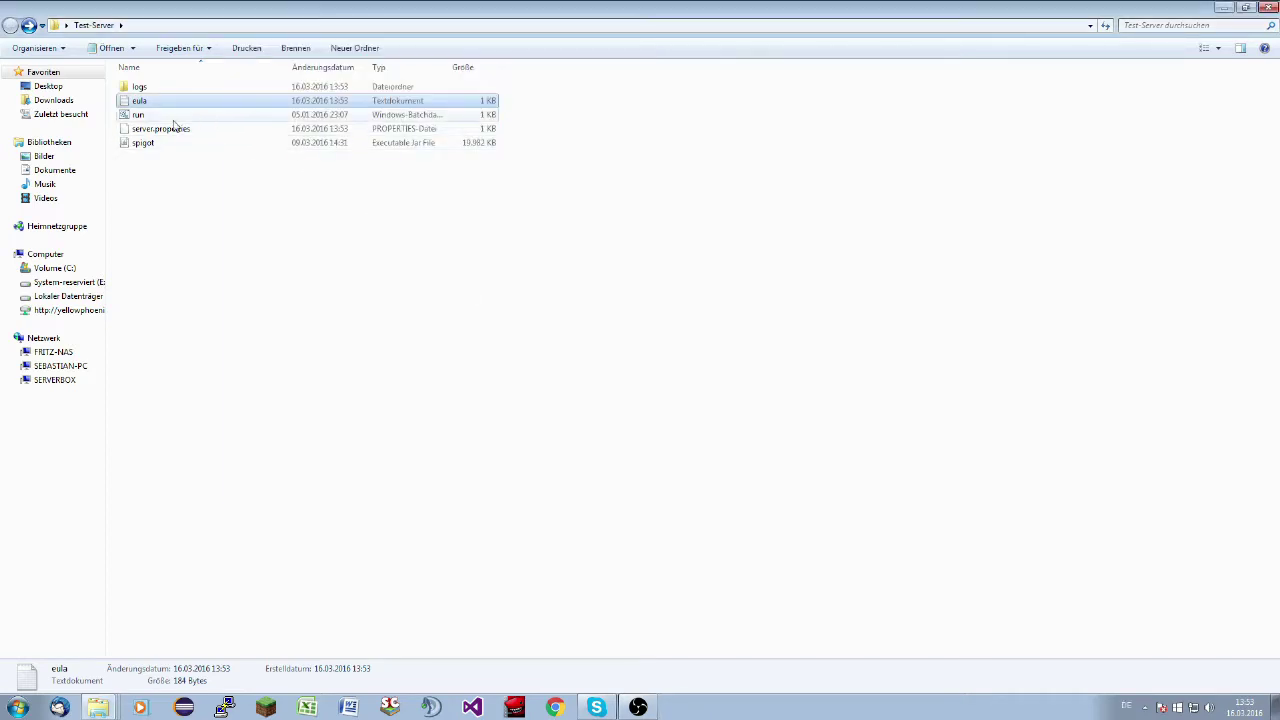
Step: Run the start script again to generate the worlds and configuration files, and shut the server down
double_click(172, 117)
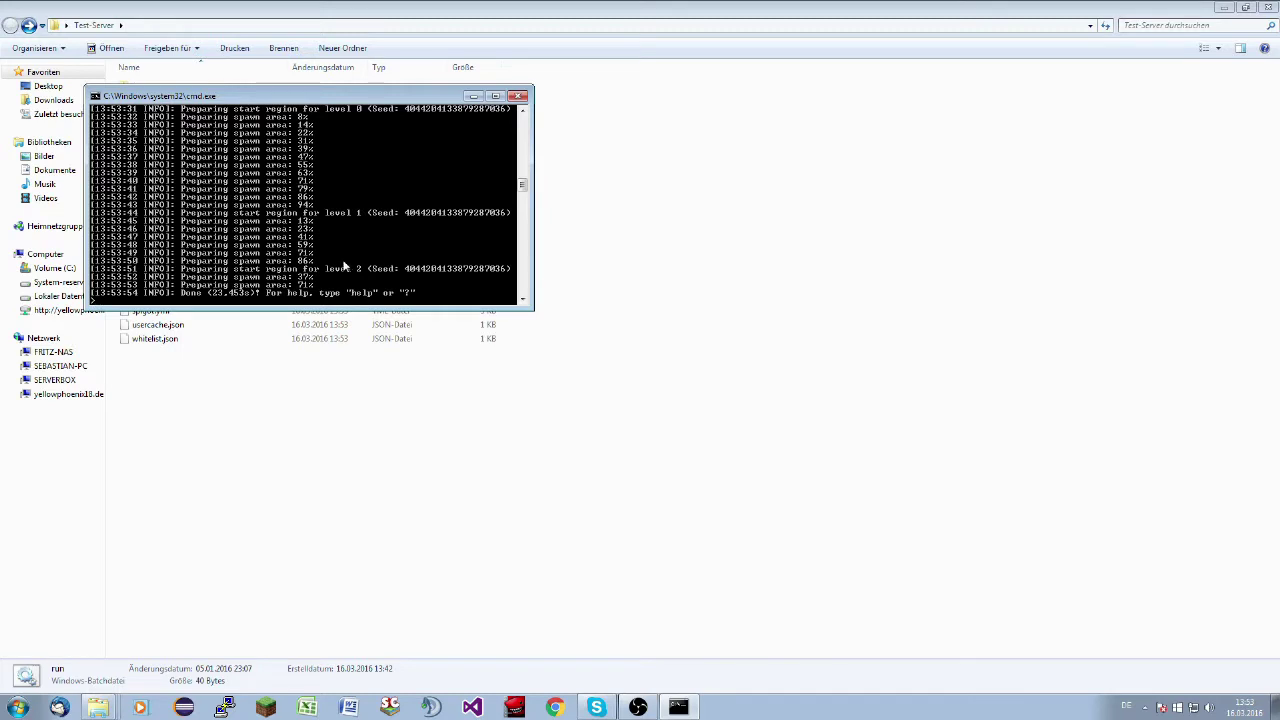
key(Return)
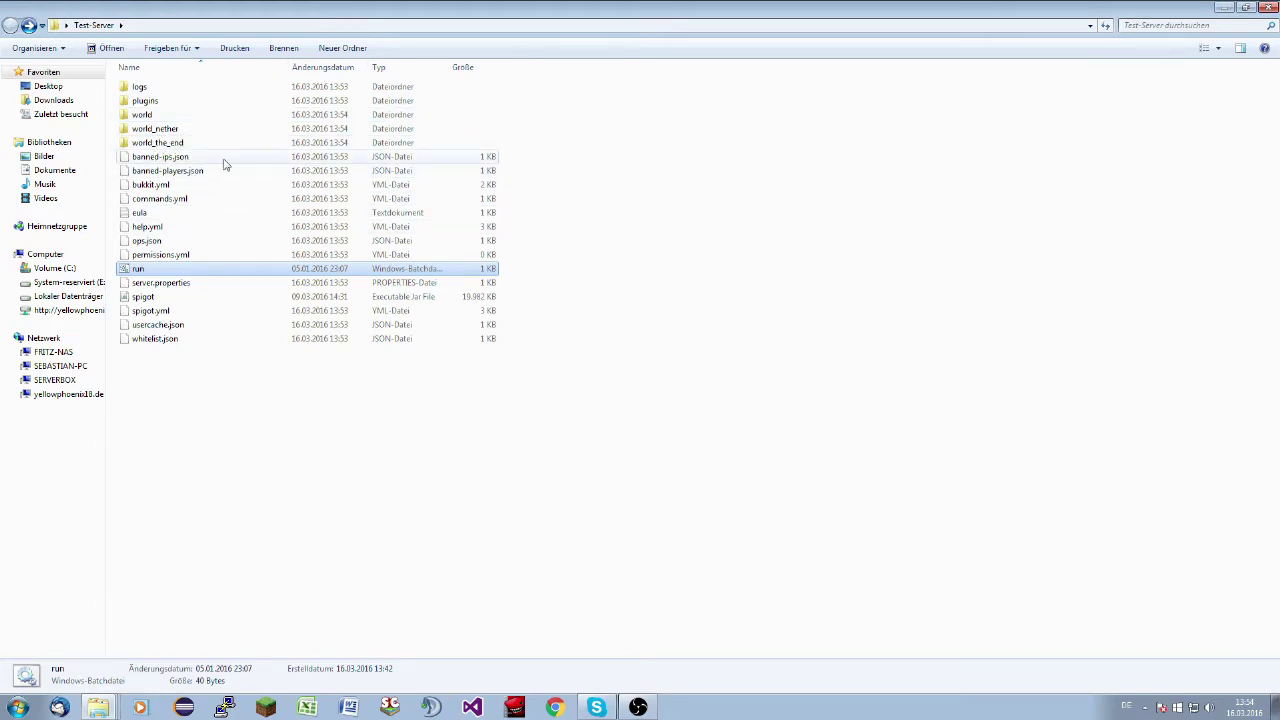
Step: Examine the generated server files, from bukkit.yml and commands.yml through server.properties, spigot.yml and whitelist.json
click(156, 188)
click(250, 198)
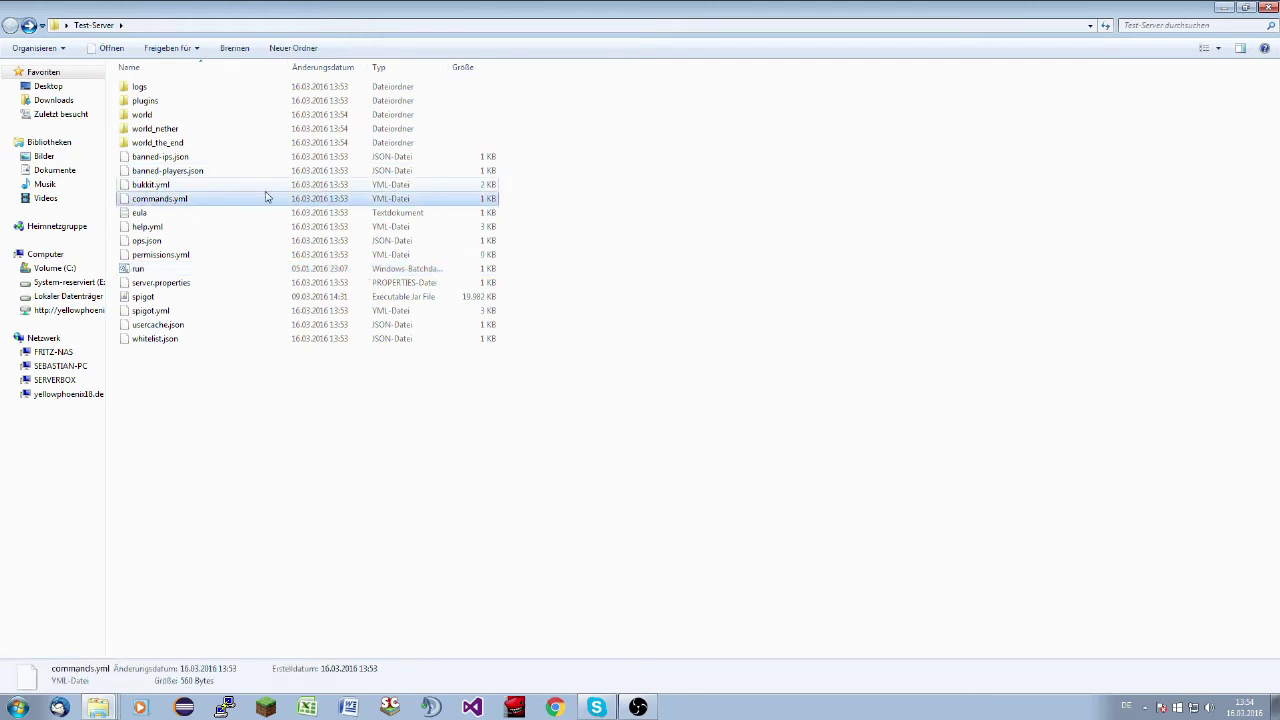
click(142, 214)
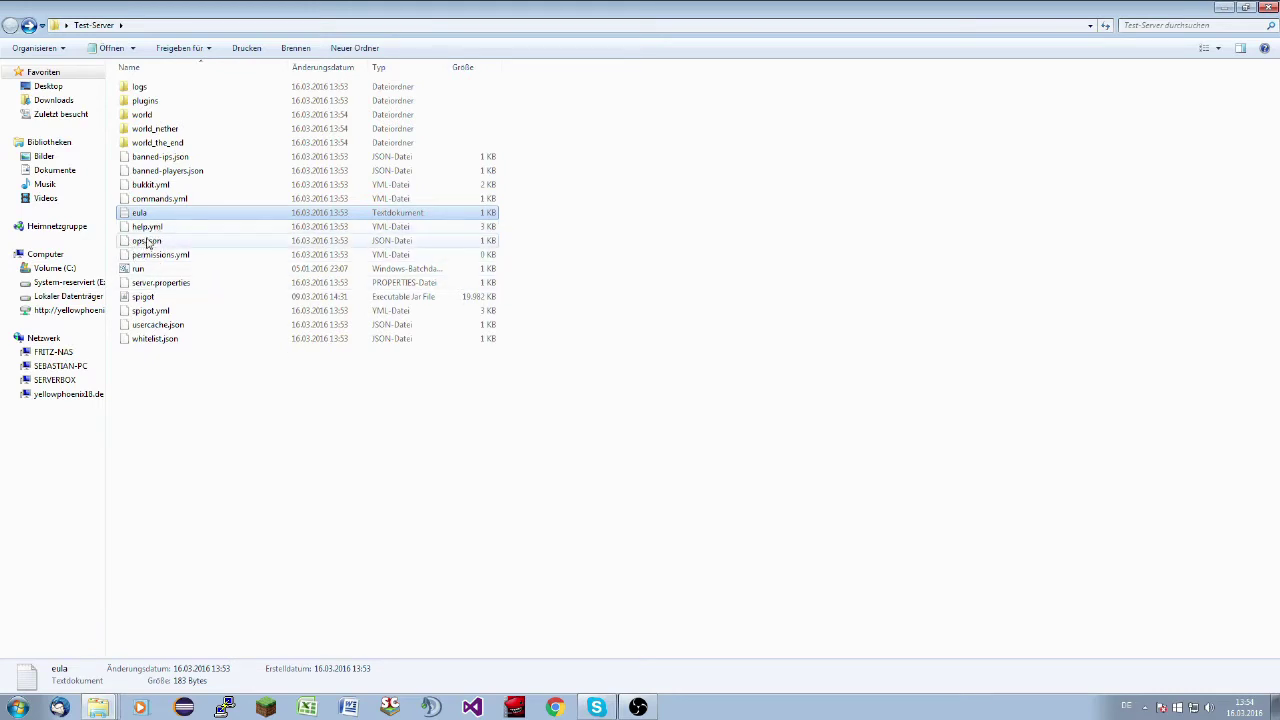
click(172, 256)
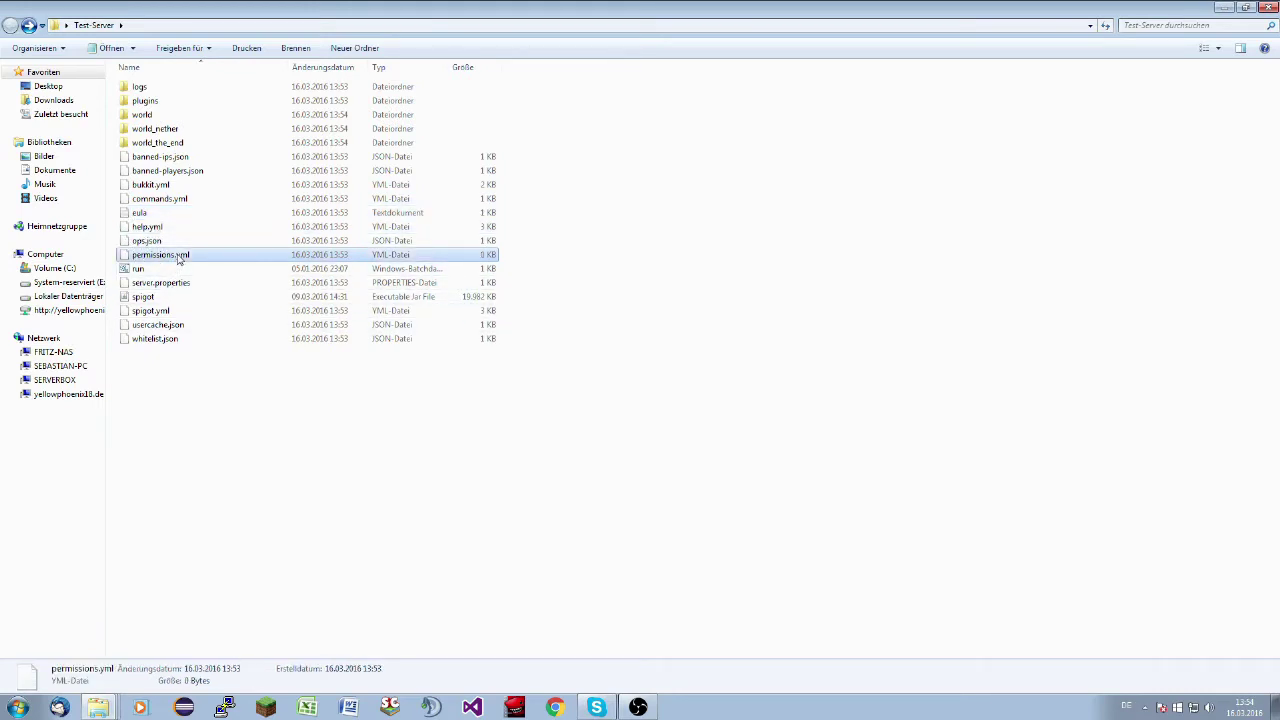
click(145, 270)
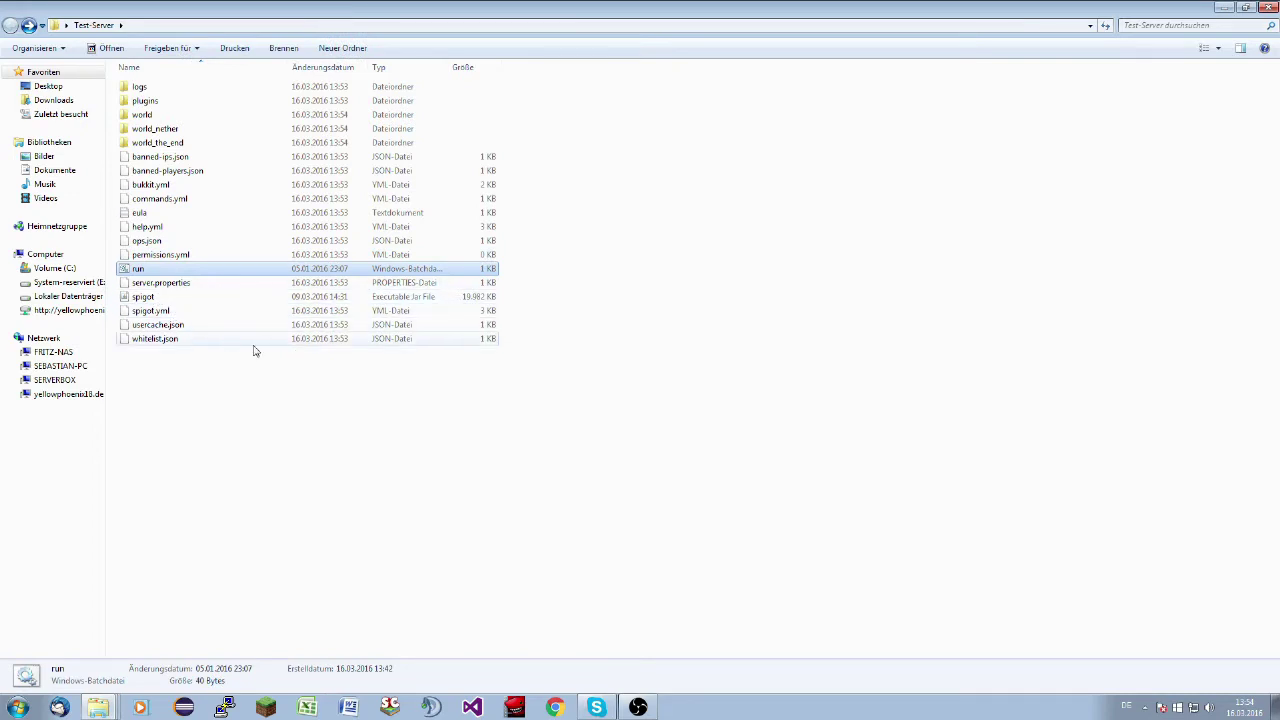
click(166, 286)
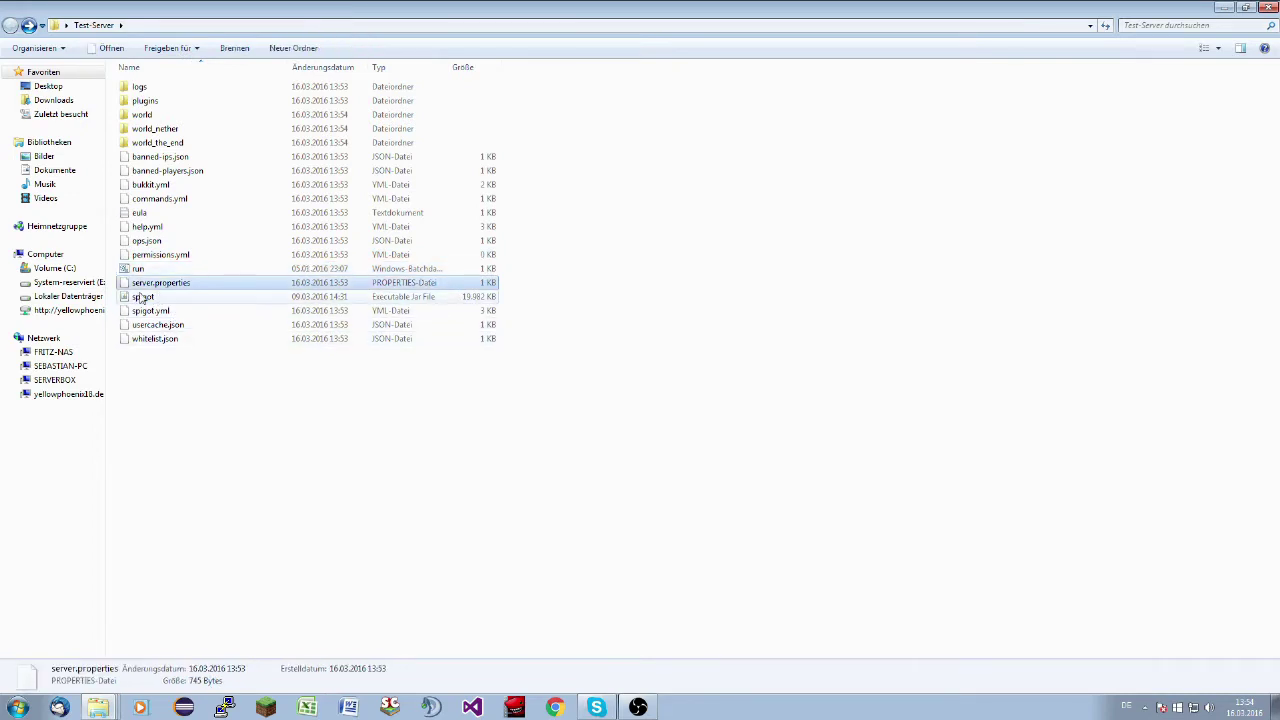
click(195, 298)
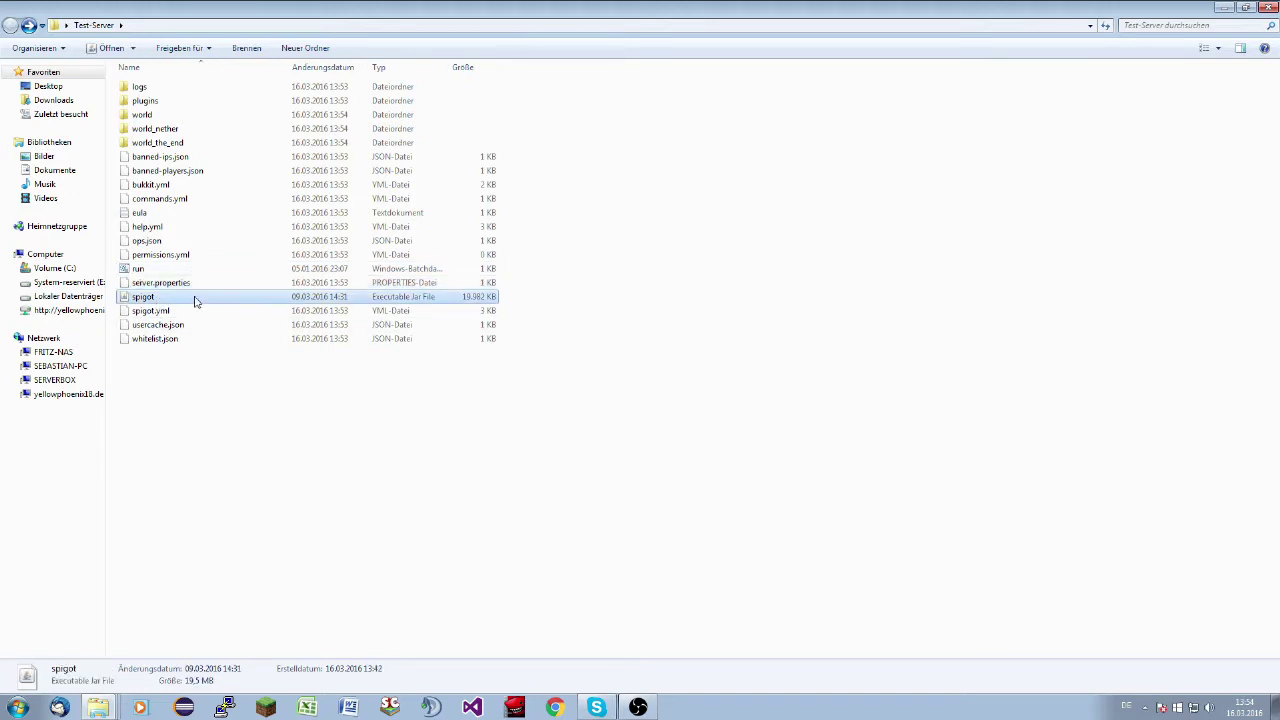
click(156, 310)
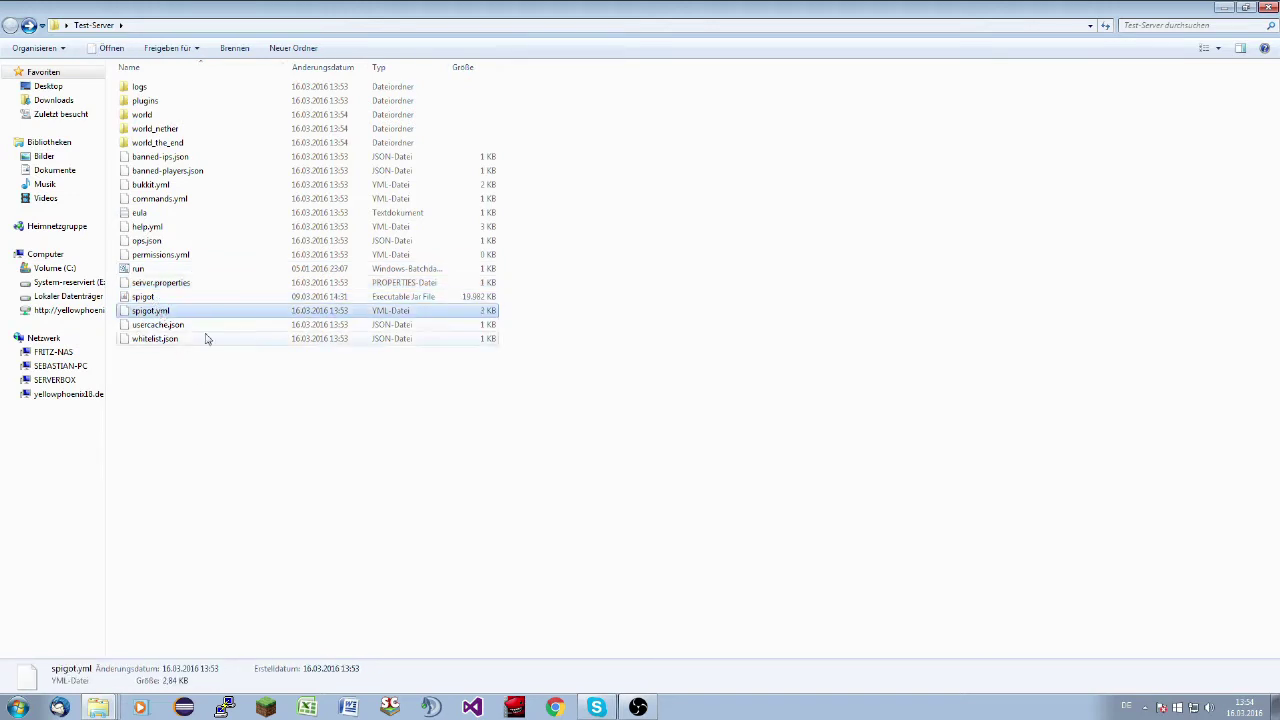
click(174, 340)
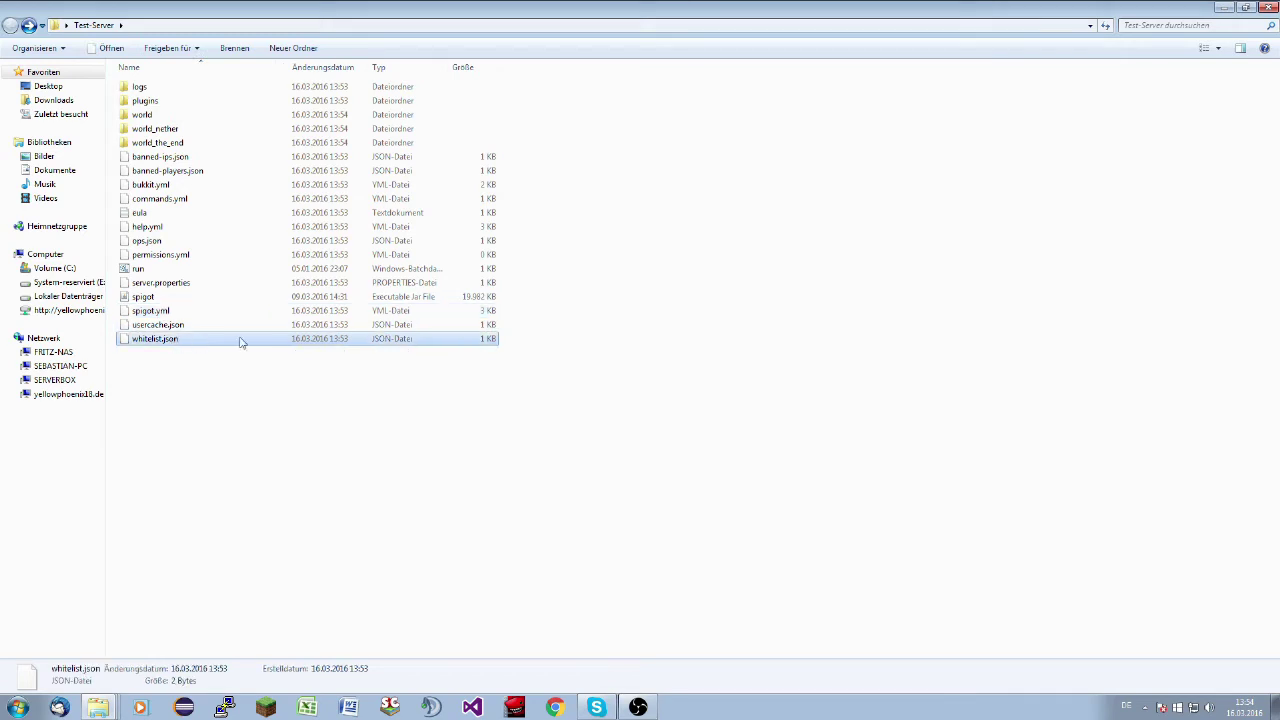
Step: Switch to Chrome and examine the RealisticWorldGenerator page's feature list, updates and version history
click(556, 708)
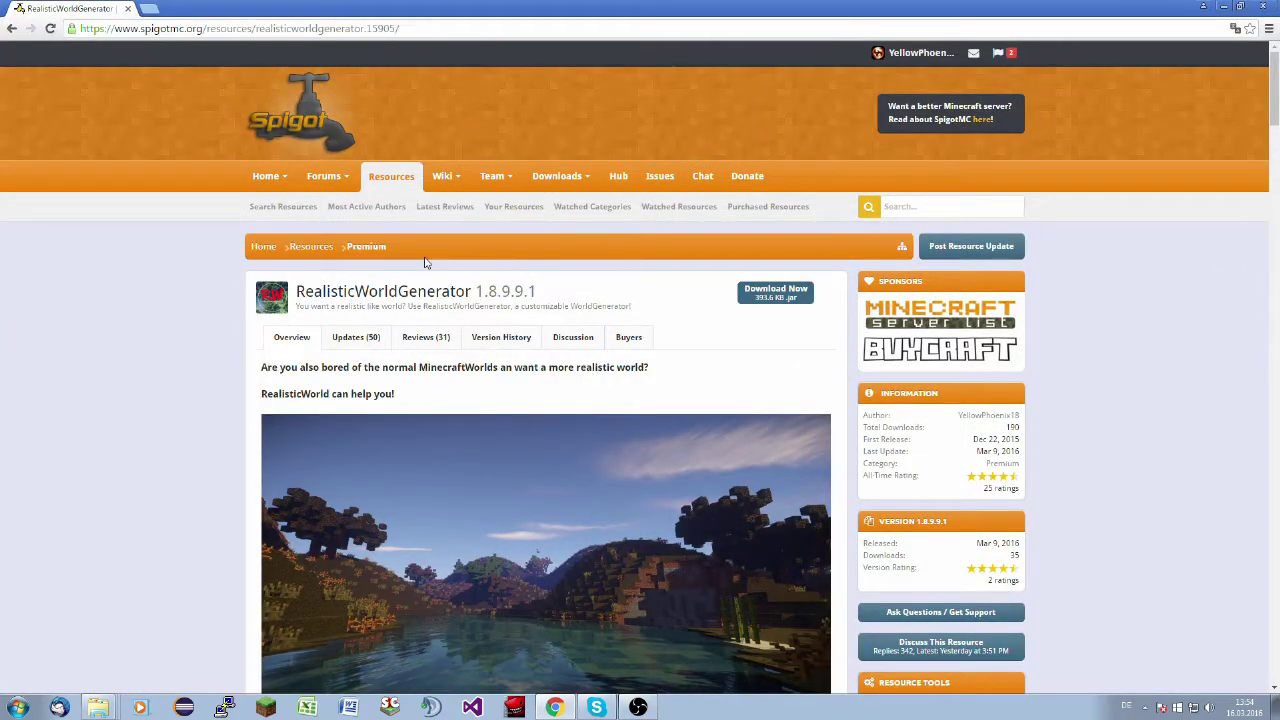
scroll(430, 262, down, 3)
scroll(486, 214, down, 6)
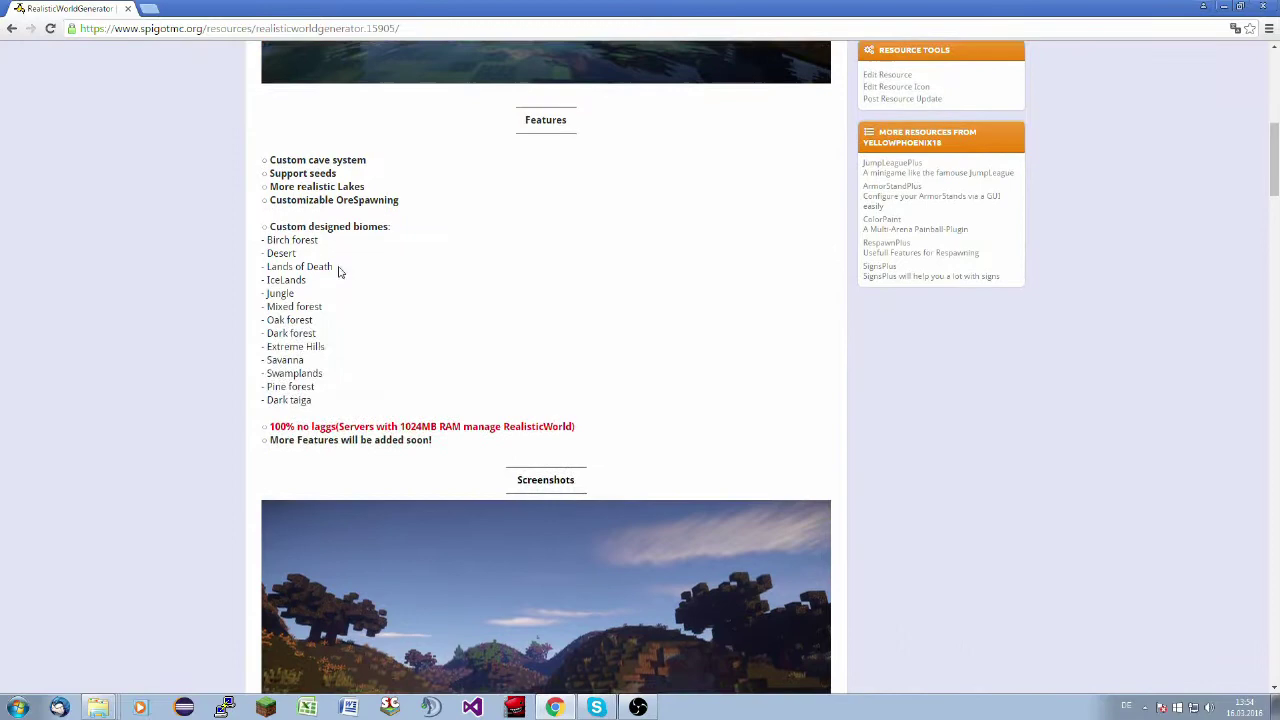
scroll(502, 217, up, 1)
scroll(502, 217, up, 8)
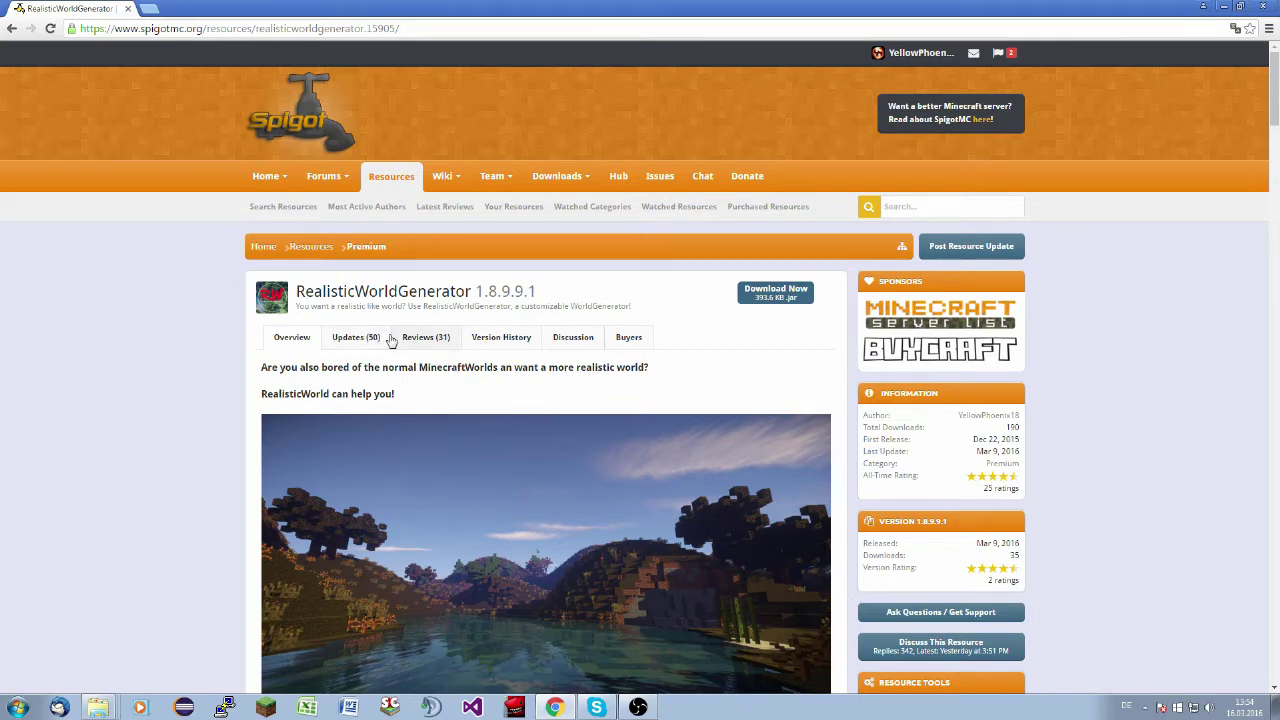
click(350, 339)
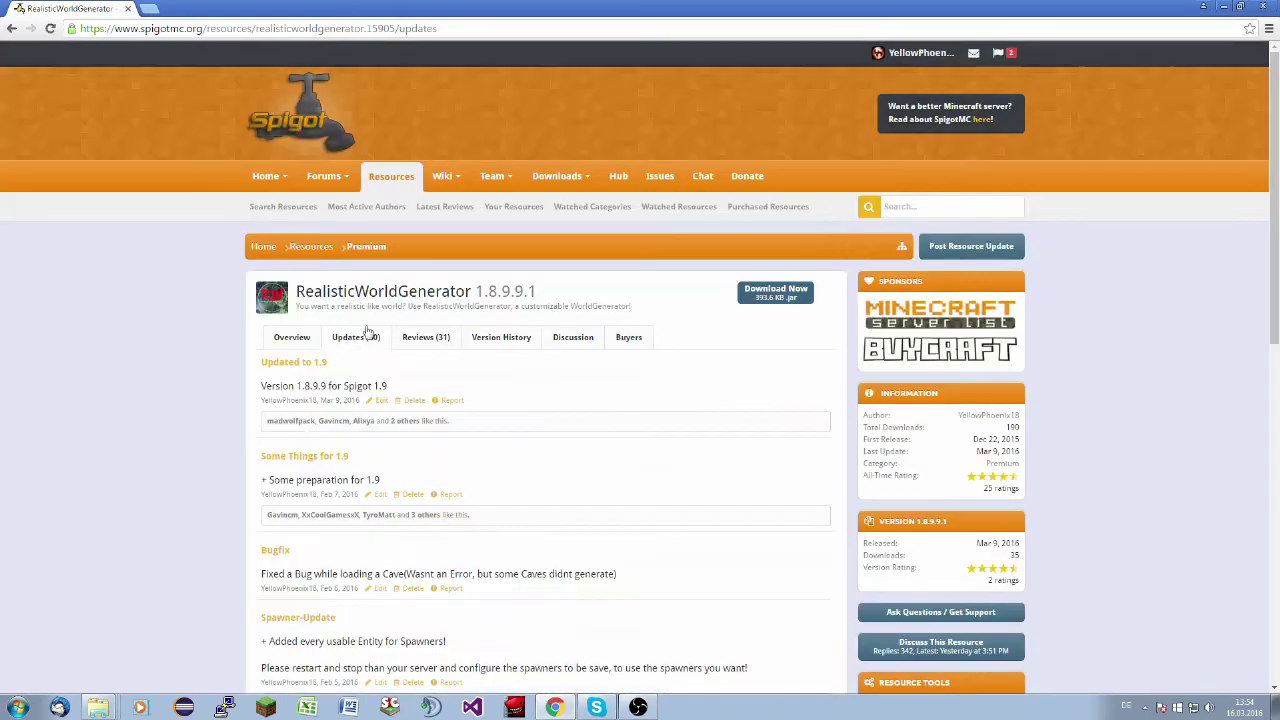
click(507, 341)
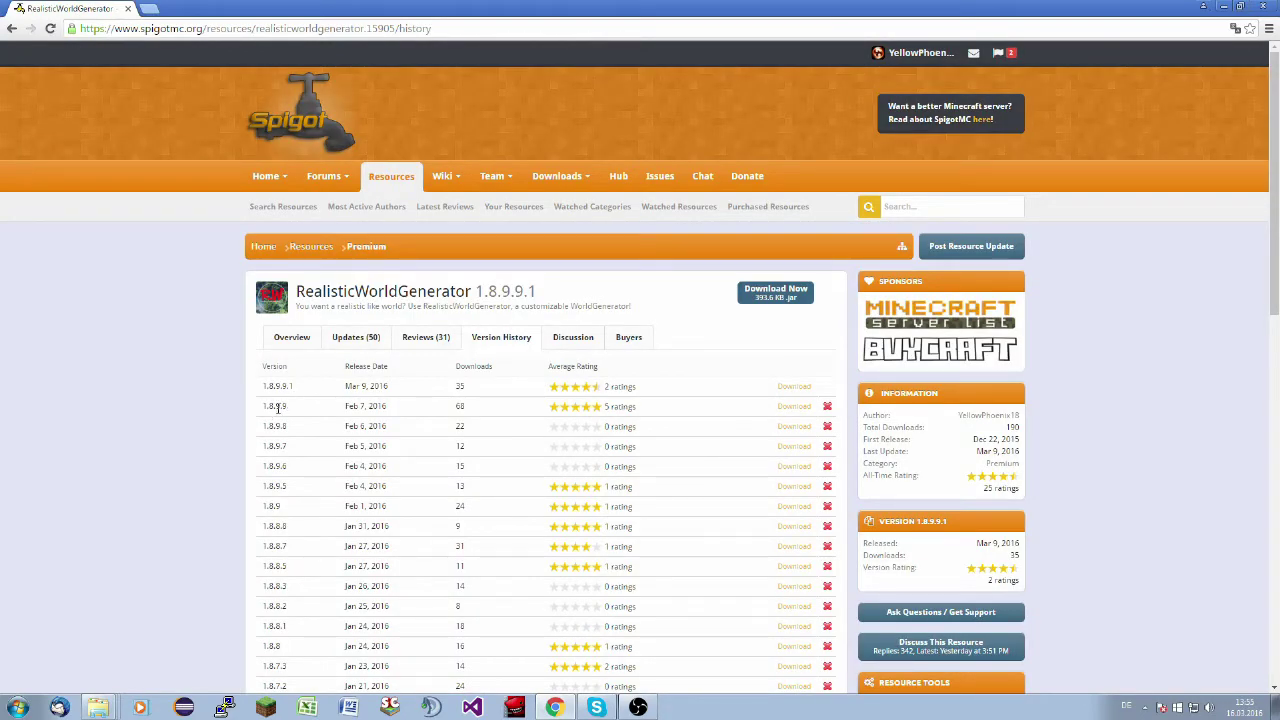
click(289, 339)
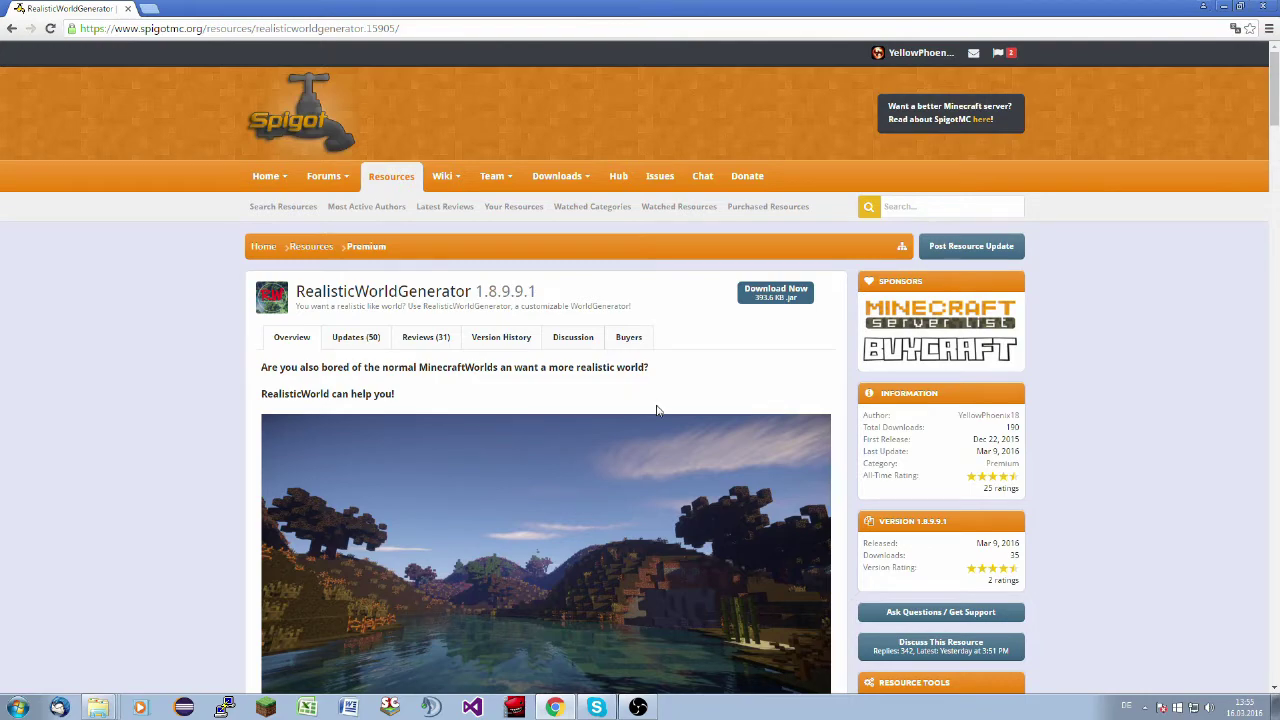
Step: Read the plugin overview down to the note on the required Java and supported Minecraft versions
scroll(609, 413, down, 4)
scroll(609, 413, down, 20)
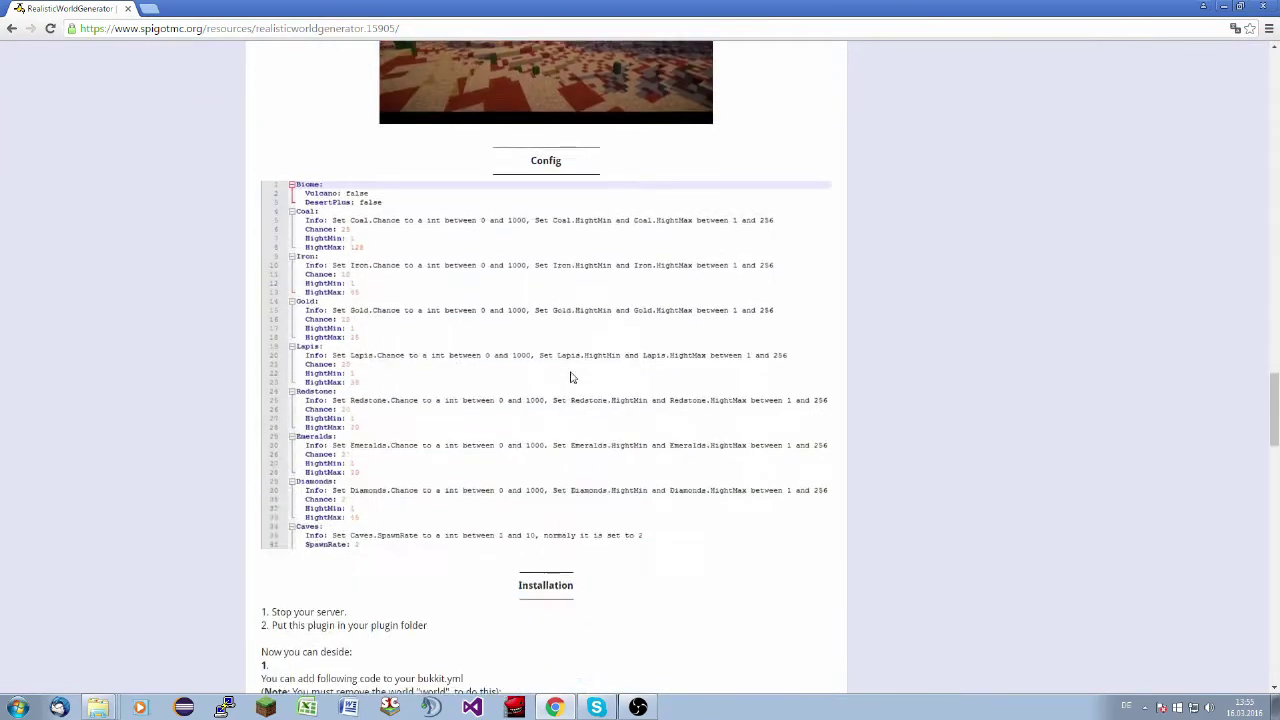
scroll(483, 396, down, 1)
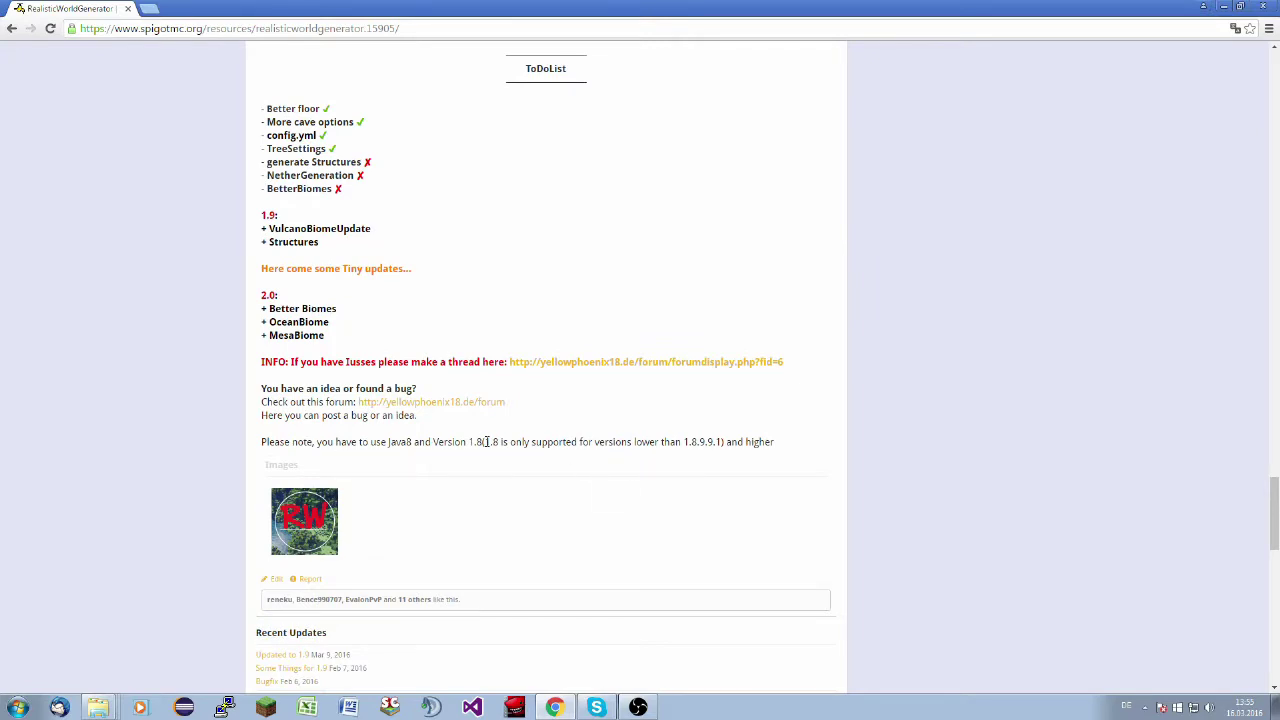
drag(485, 442, 724, 446)
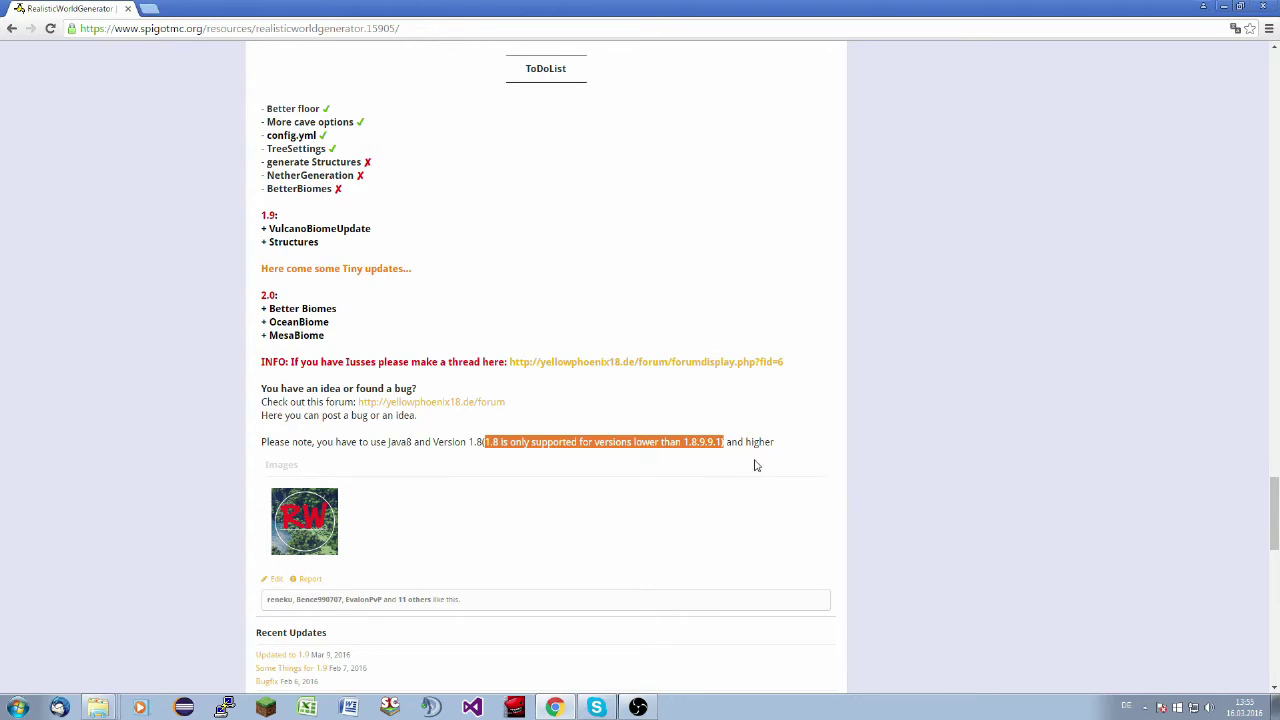
click(704, 421)
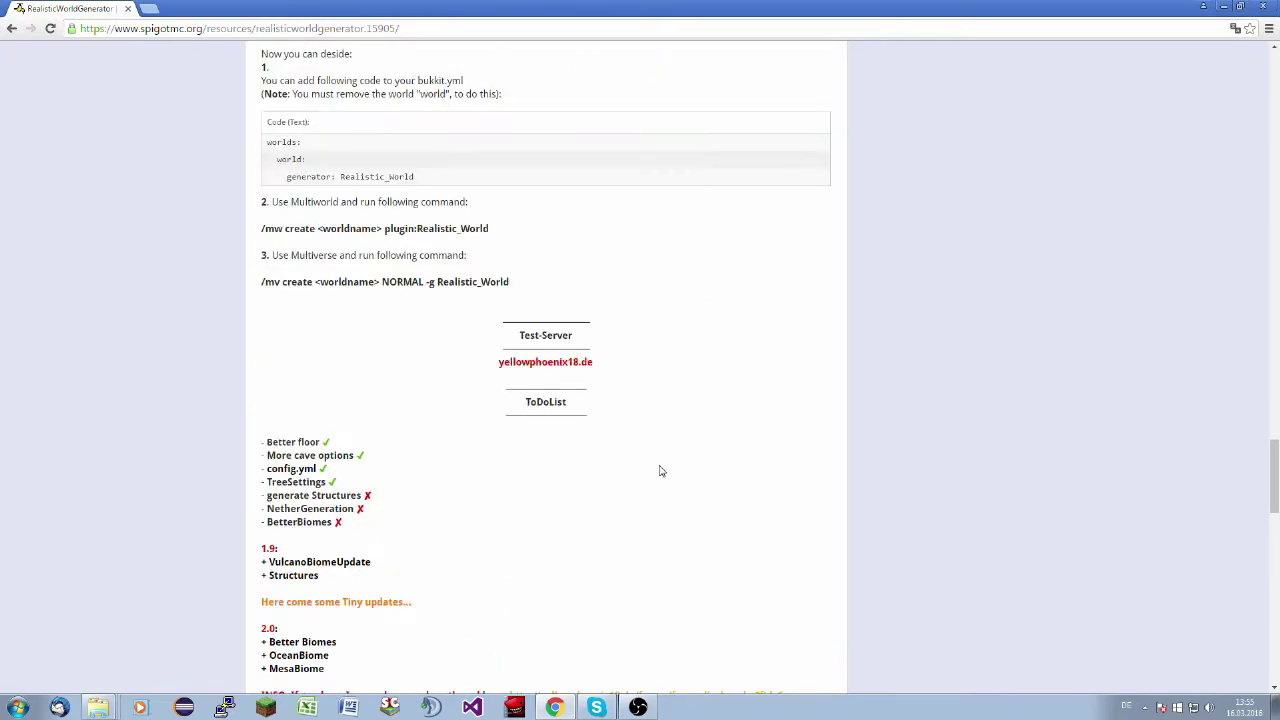
Step: Read the plugin's installation instructions, including the bukkit.yml, Multiworld and Multiverse options
scroll(657, 463, up, 5)
scroll(576, 440, down, 6)
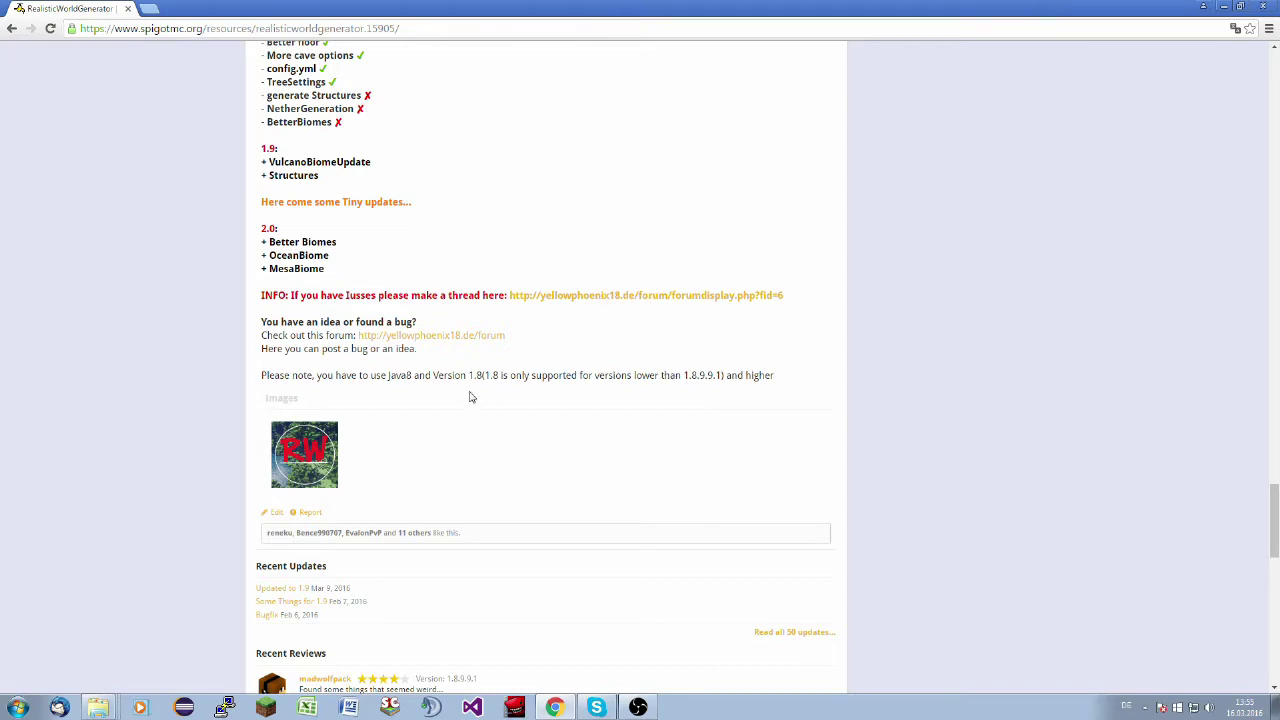
scroll(545, 322, up, 8)
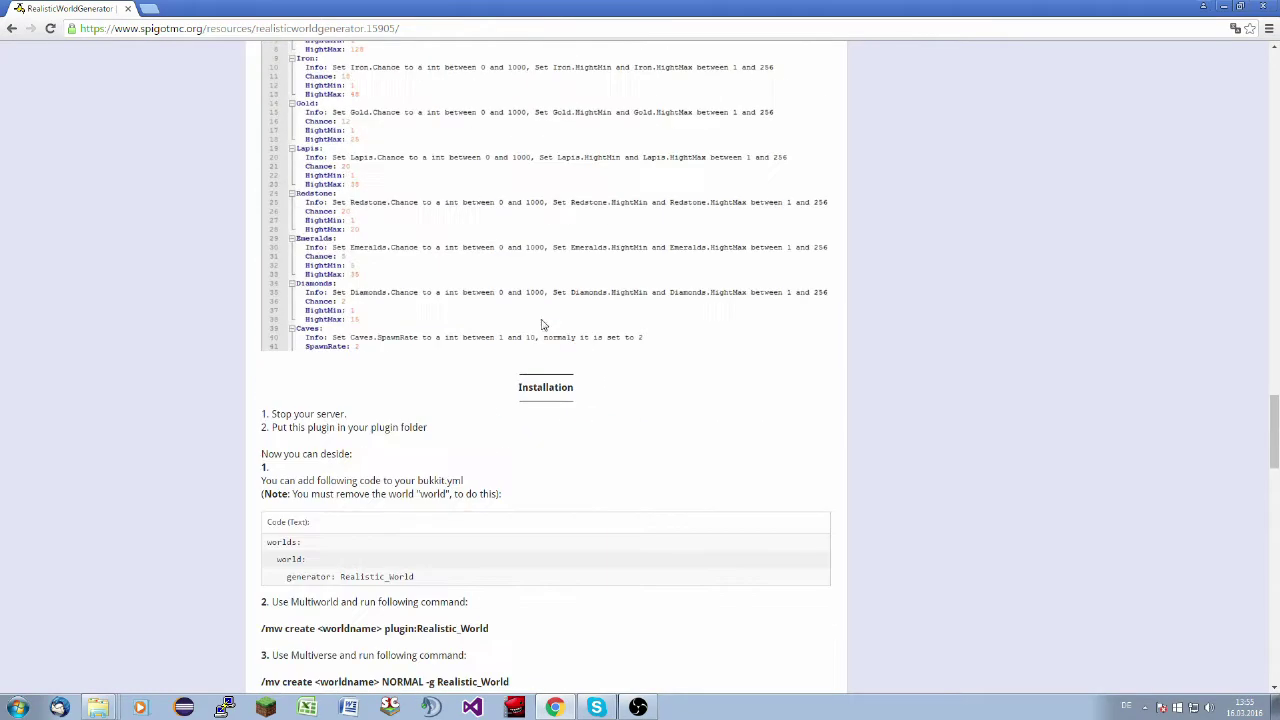
scroll(531, 336, down, 2)
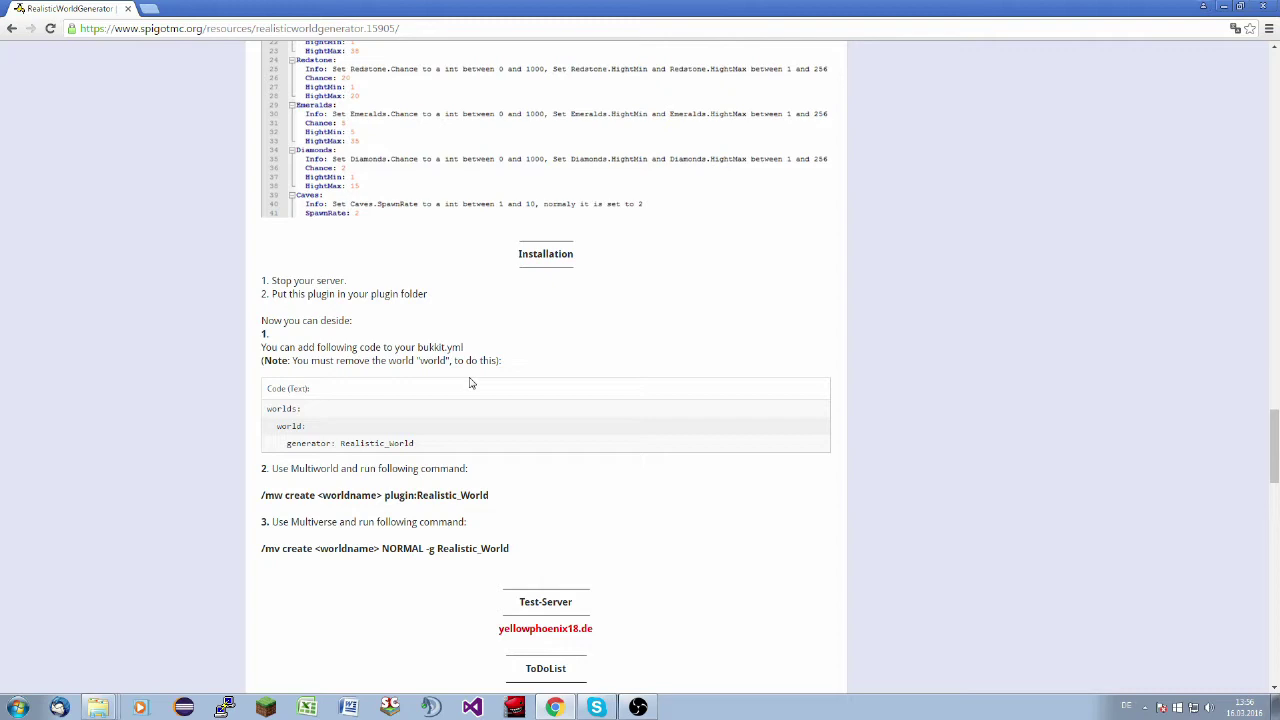
drag(289, 521, 357, 522)
drag(290, 468, 341, 468)
Step: Place the RealisticWorld jar from the desktop in the plugins folder of Test-Server
click(1227, 6)
click(1226, 7)
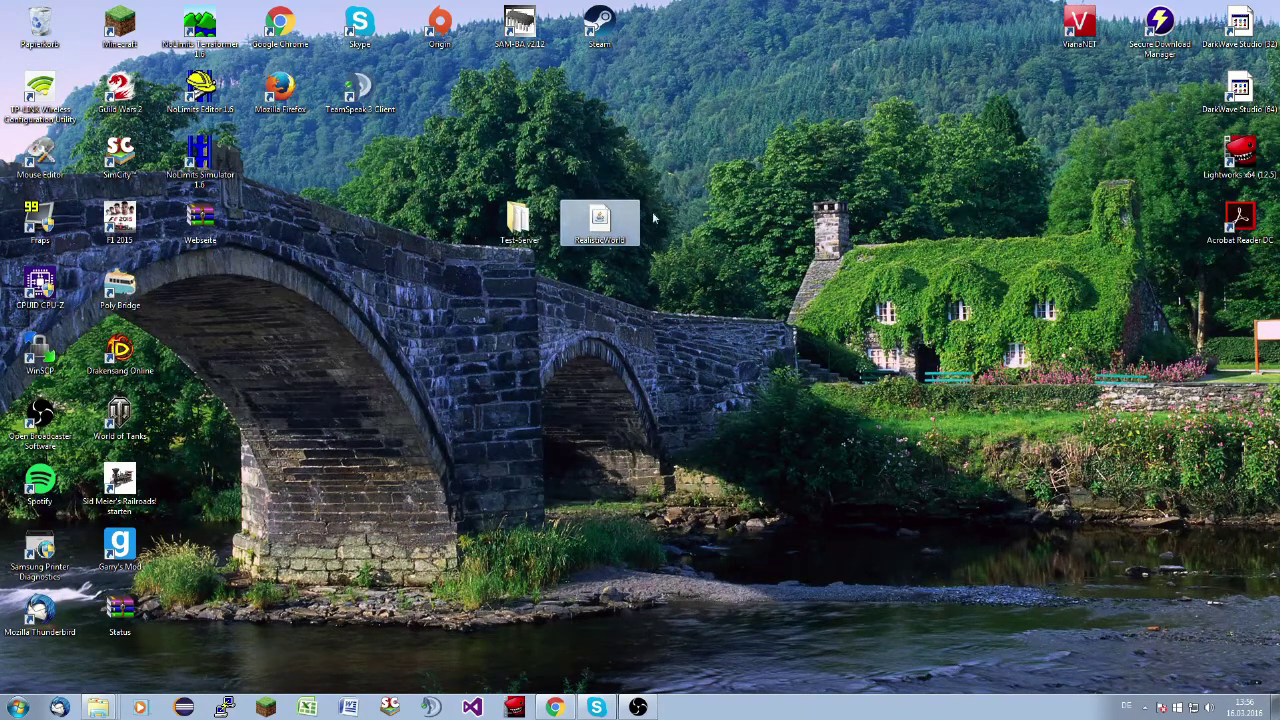
double_click(604, 243)
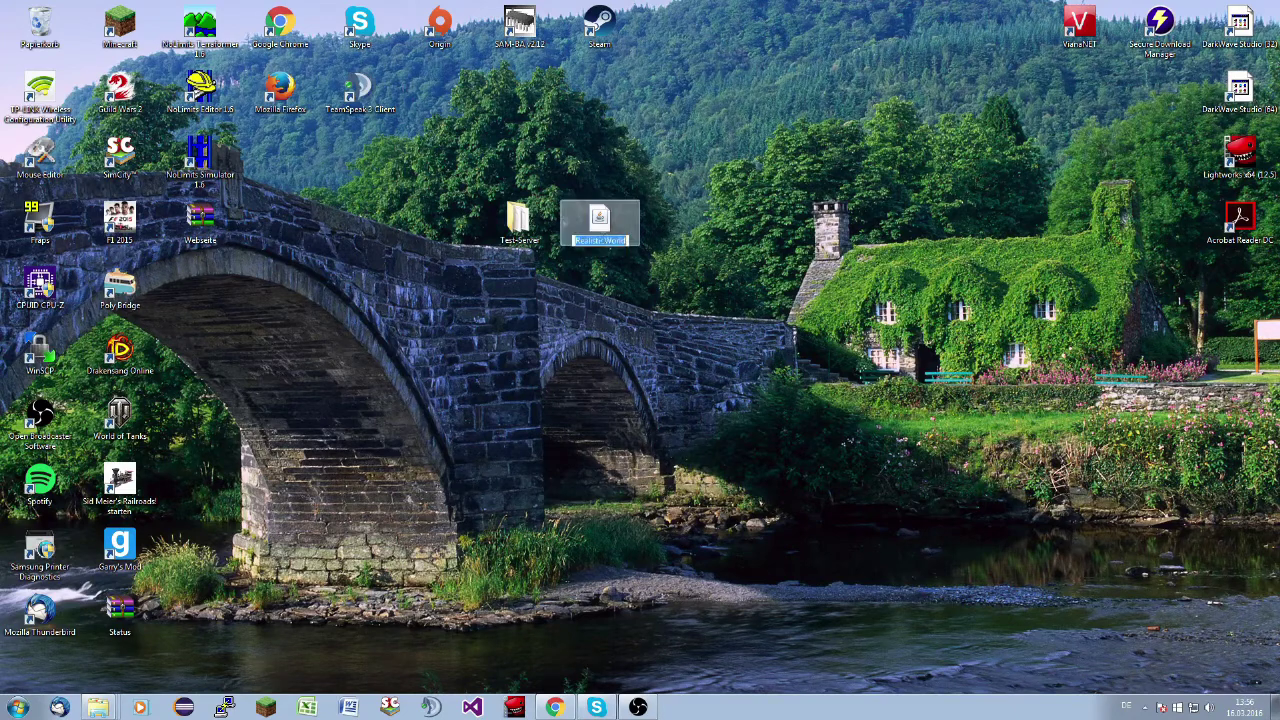
double_click(518, 222)
double_click(312, 217)
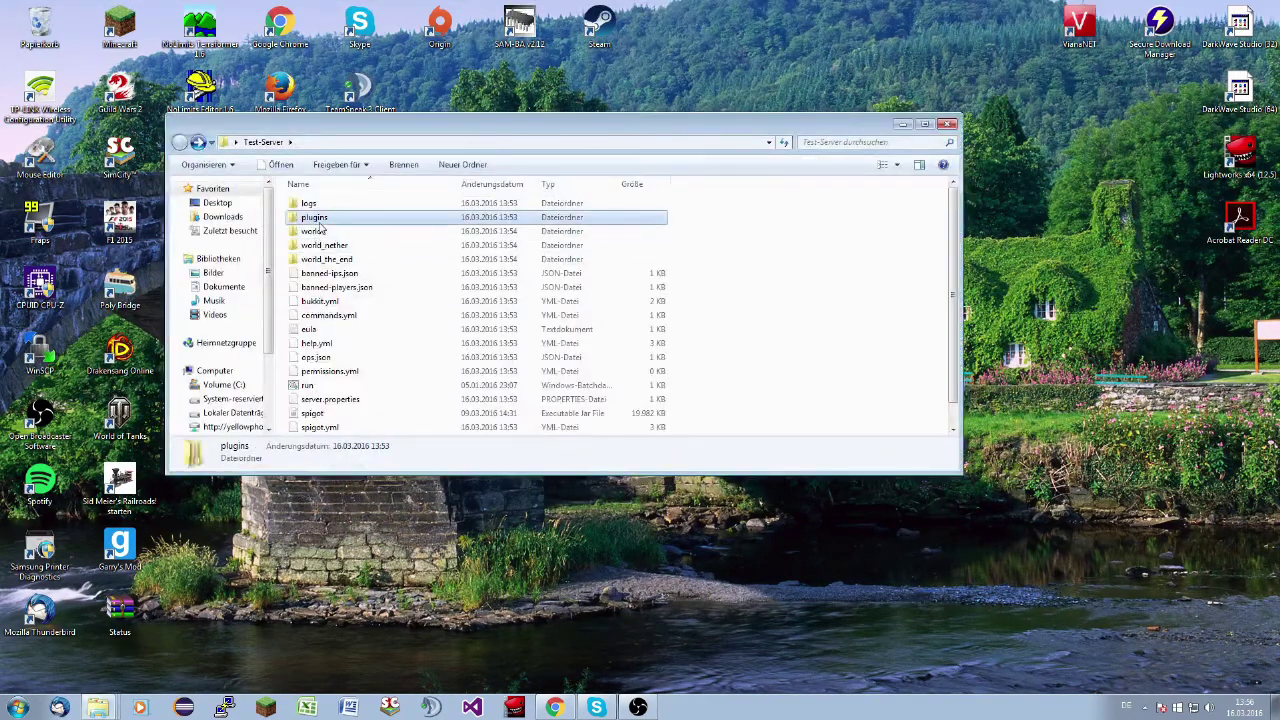
key(Down)
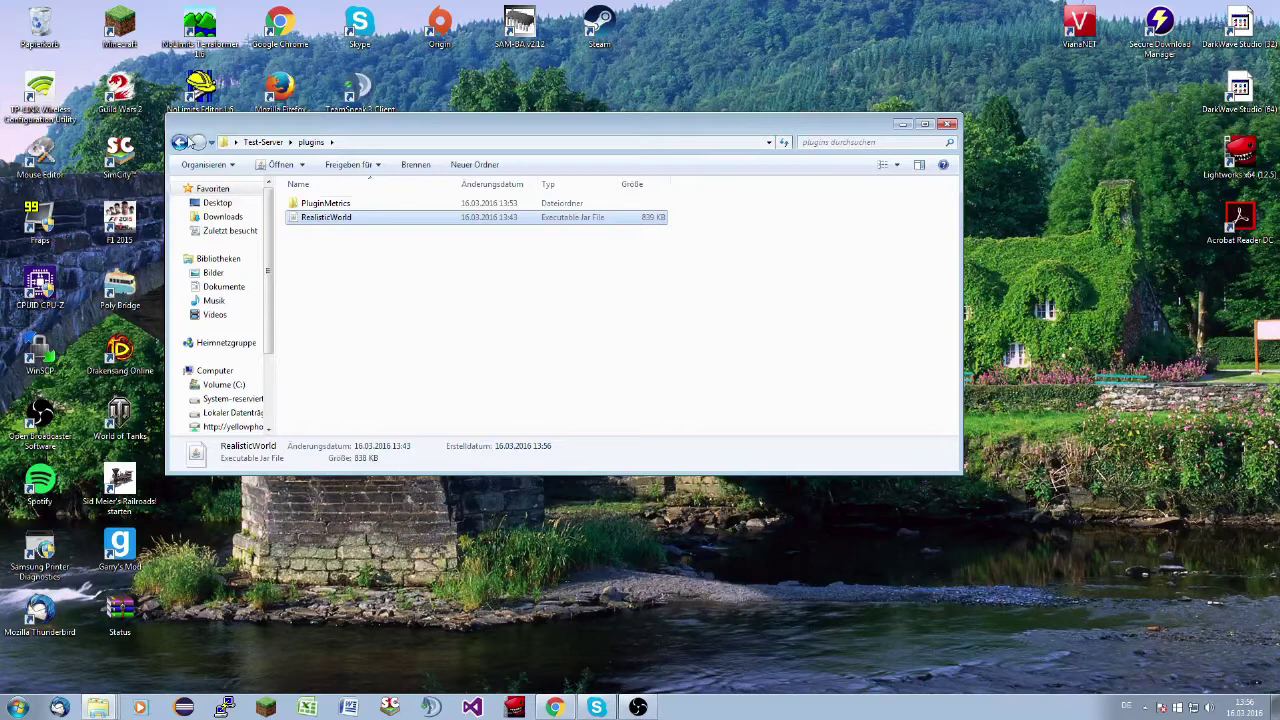
Step: Start the server from the Test-Server folder with the run script, enlarge the console and review the startup log
key(BackSpace)
double_click(312, 385)
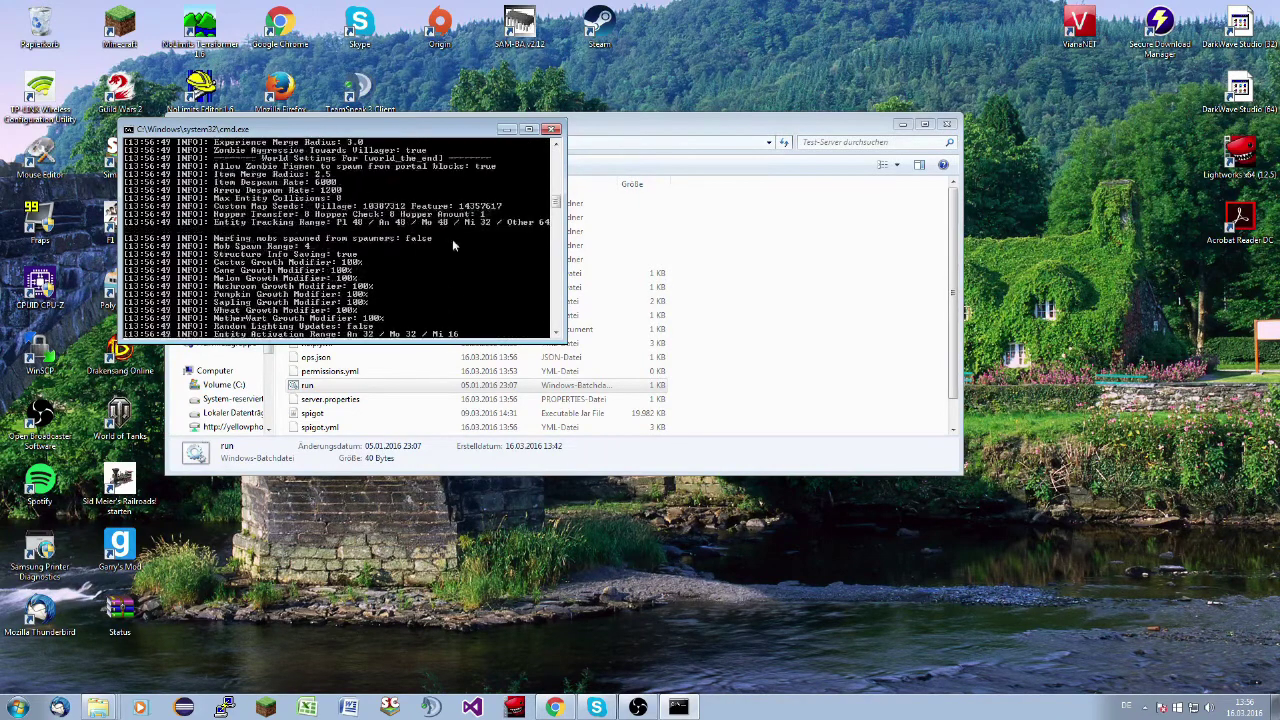
click(529, 129)
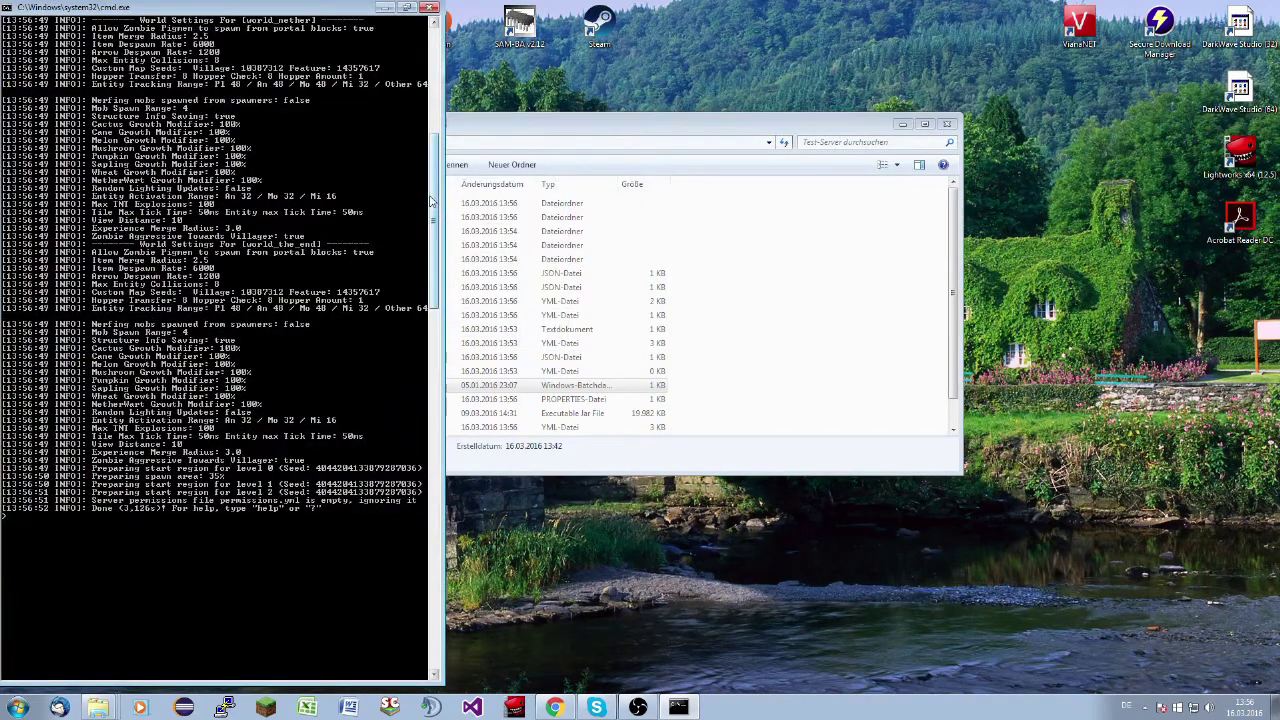
scroll(435, 140, up, 4)
scroll(435, 140, up, 7)
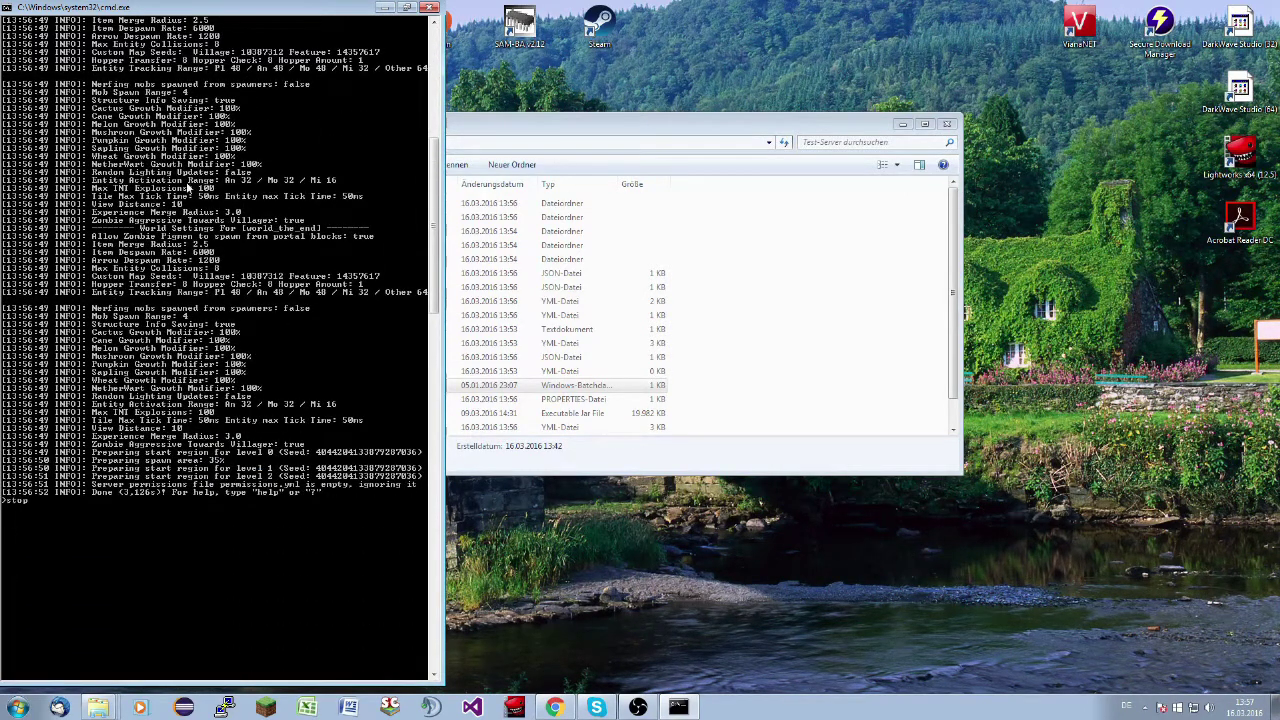
Step: Stop the running server, close its console and open bukkit.yml from the Test-Server folder in Notepad++
key(Return)
key(Return)
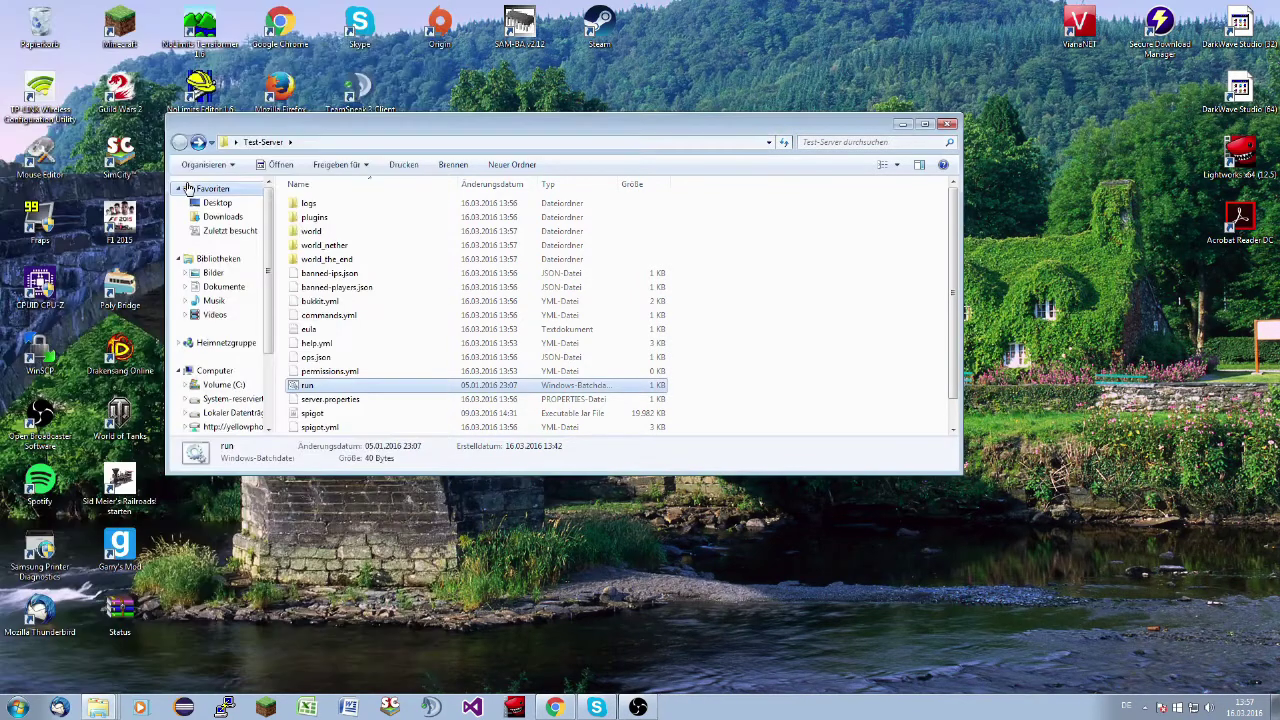
scroll(350, 405, down, 1)
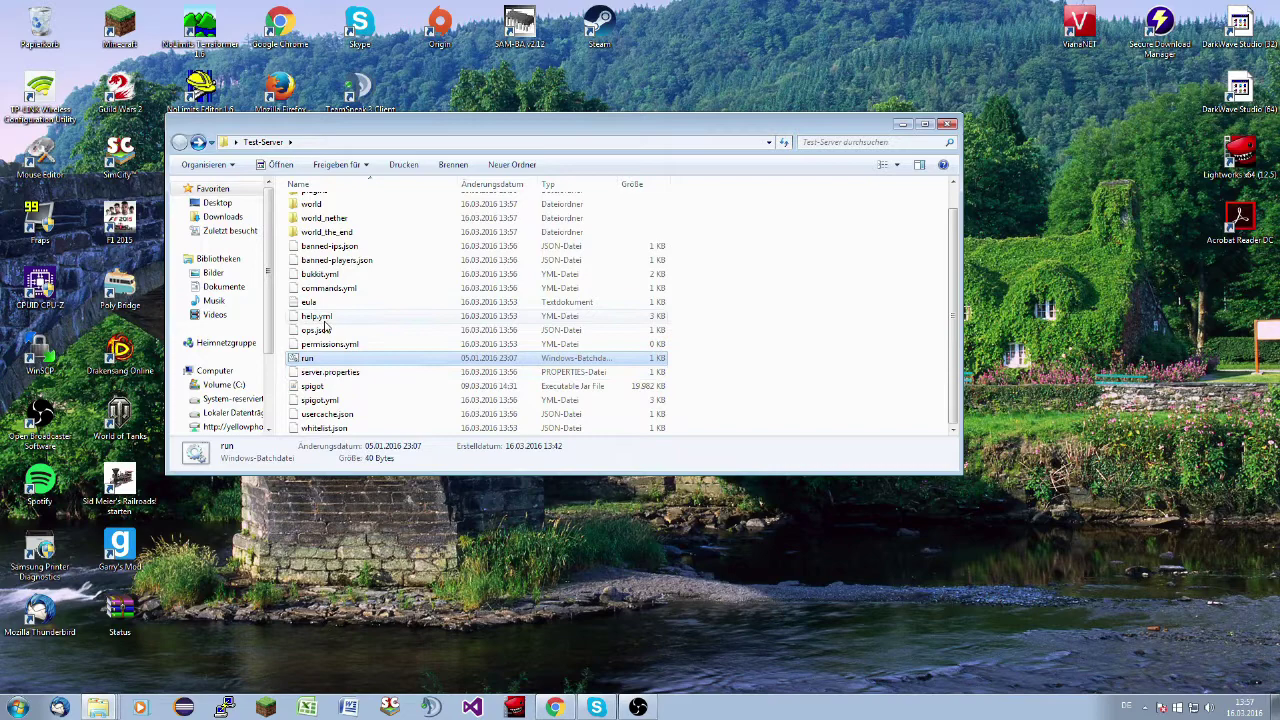
right_click(320, 273)
click(372, 308)
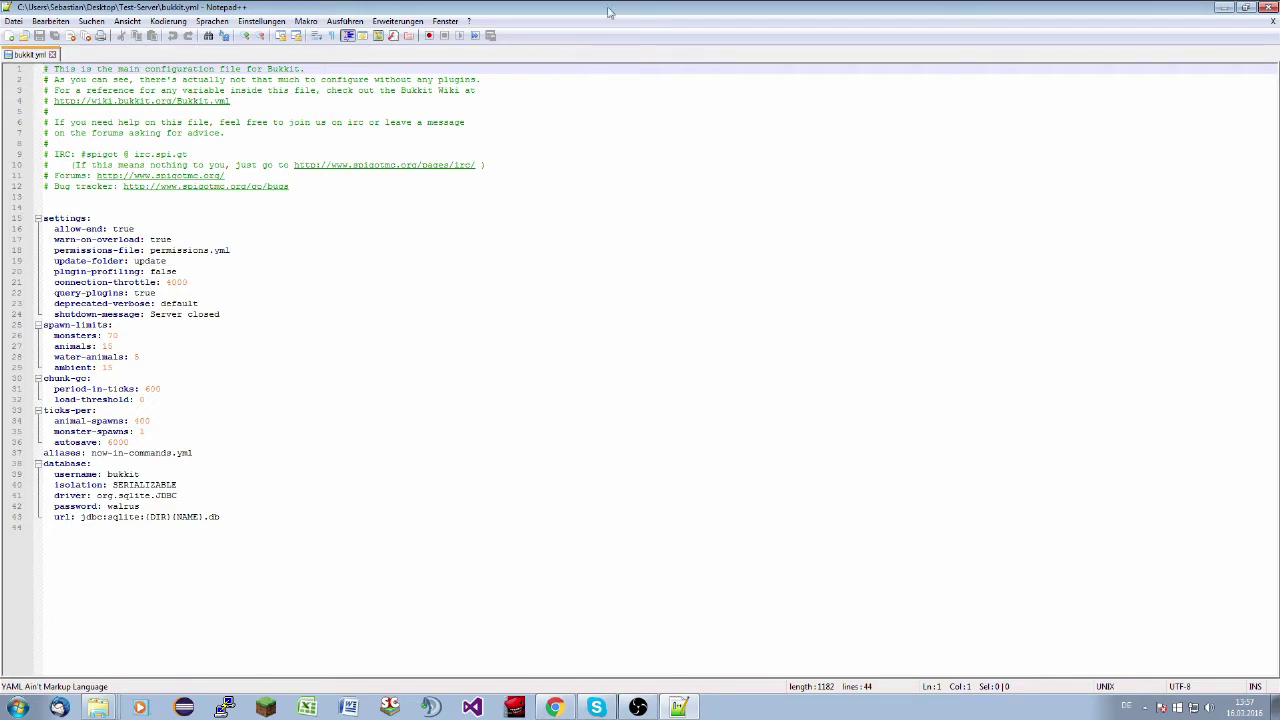
Step: Copy the worlds block with generator Realistic_World from the plugin page in Chrome and insert it above the settings section of bukkit.yml
click(554, 707)
drag(409, 447, 266, 408)
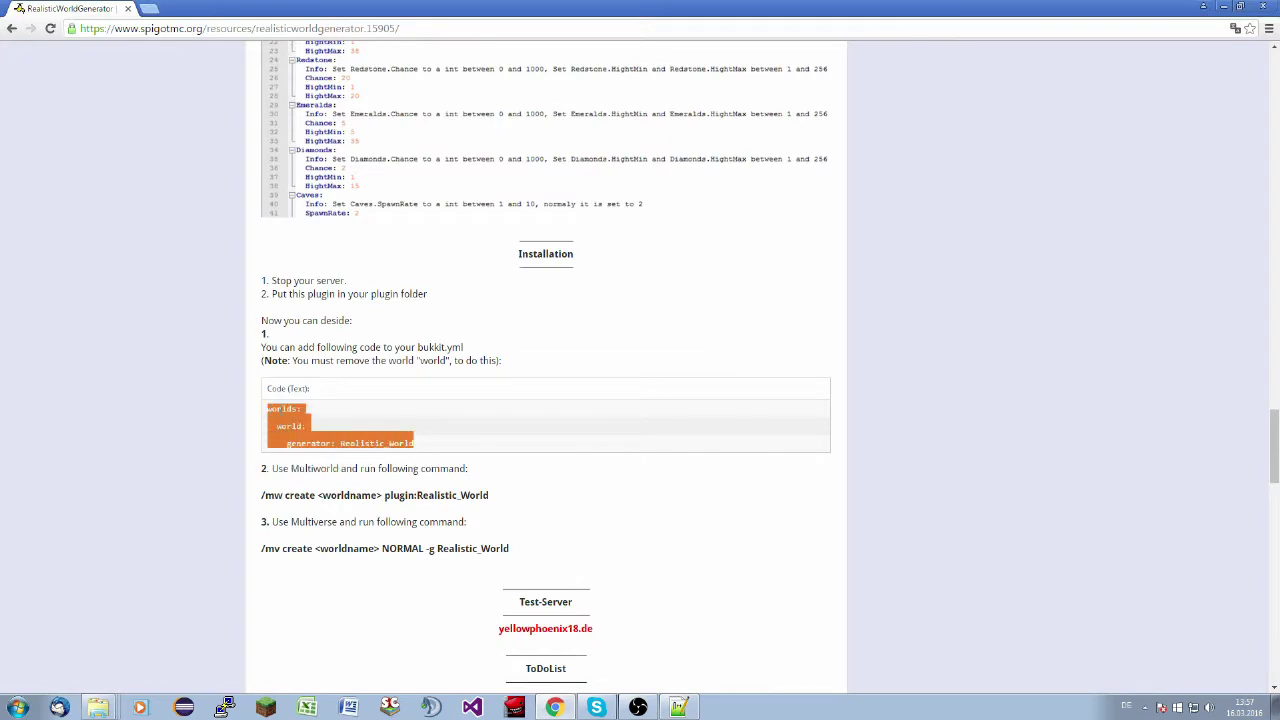
right_click(268, 410)
click(290, 418)
key(alt+Tab)
click(60, 207)
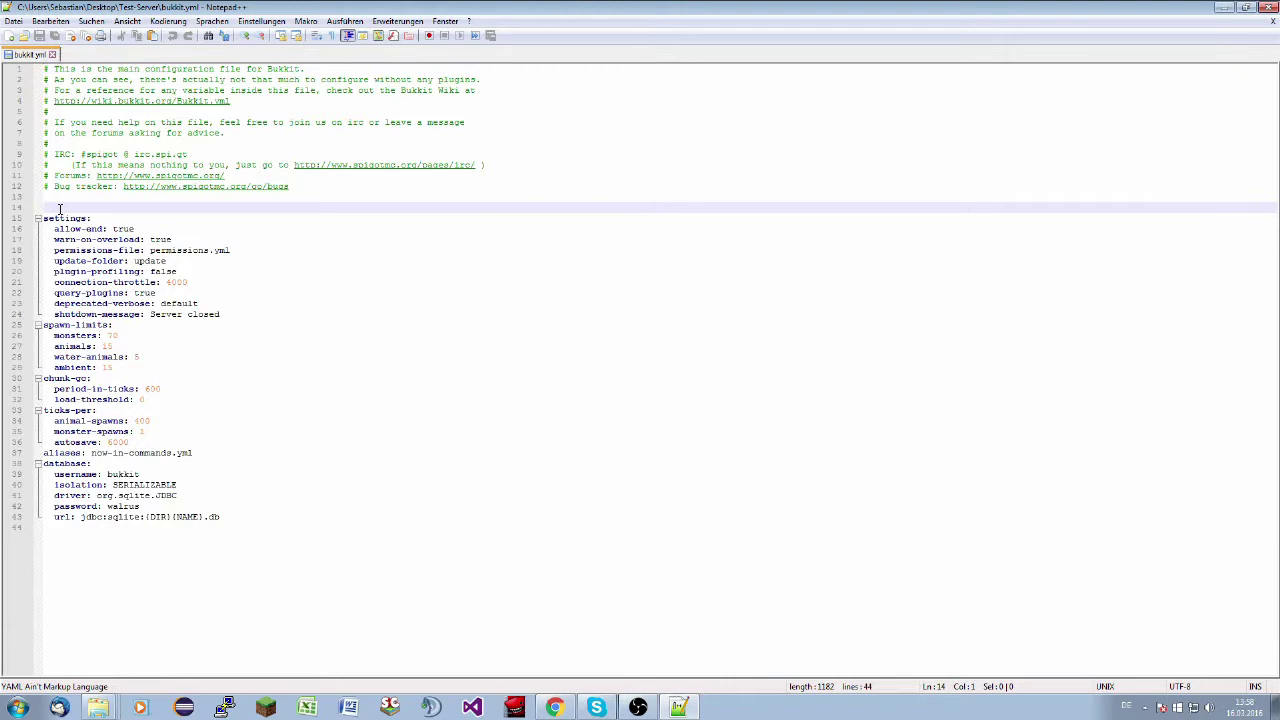
key(ctrl+v)
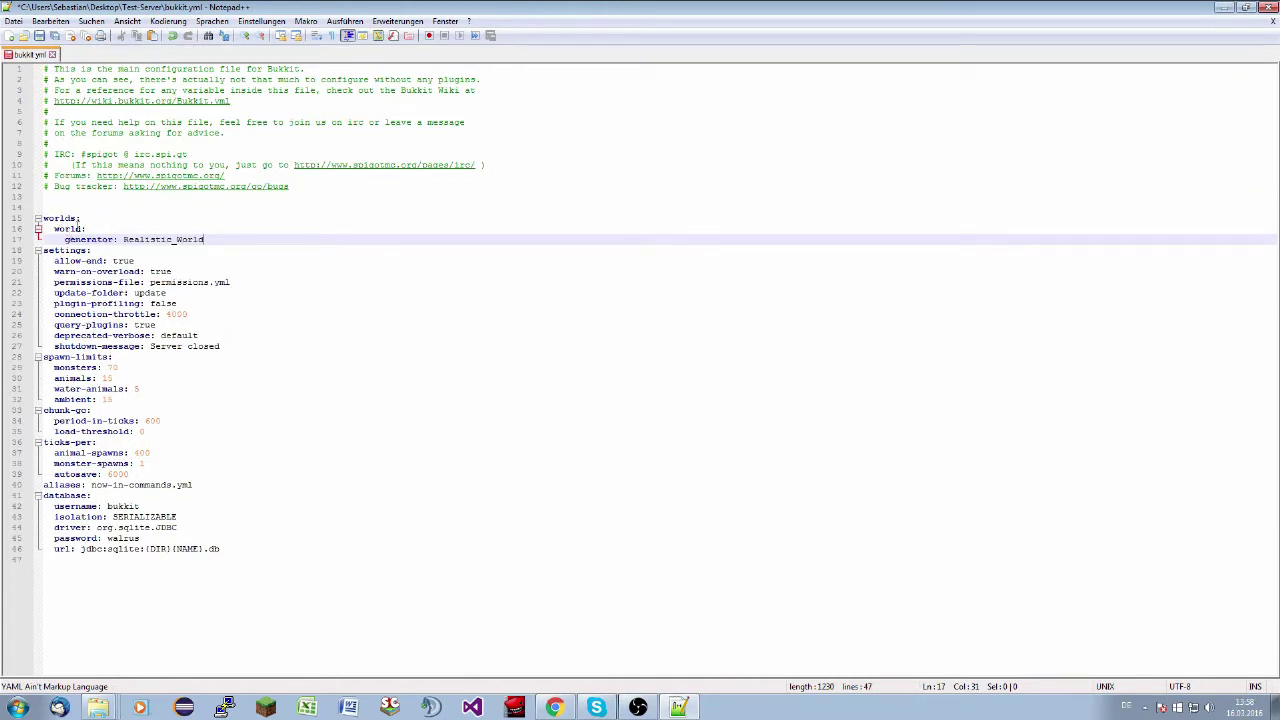
Step: Check the world name and the Realistic_World generator value in the added block, and save and close bukkit.yml
drag(55, 229, 85, 228)
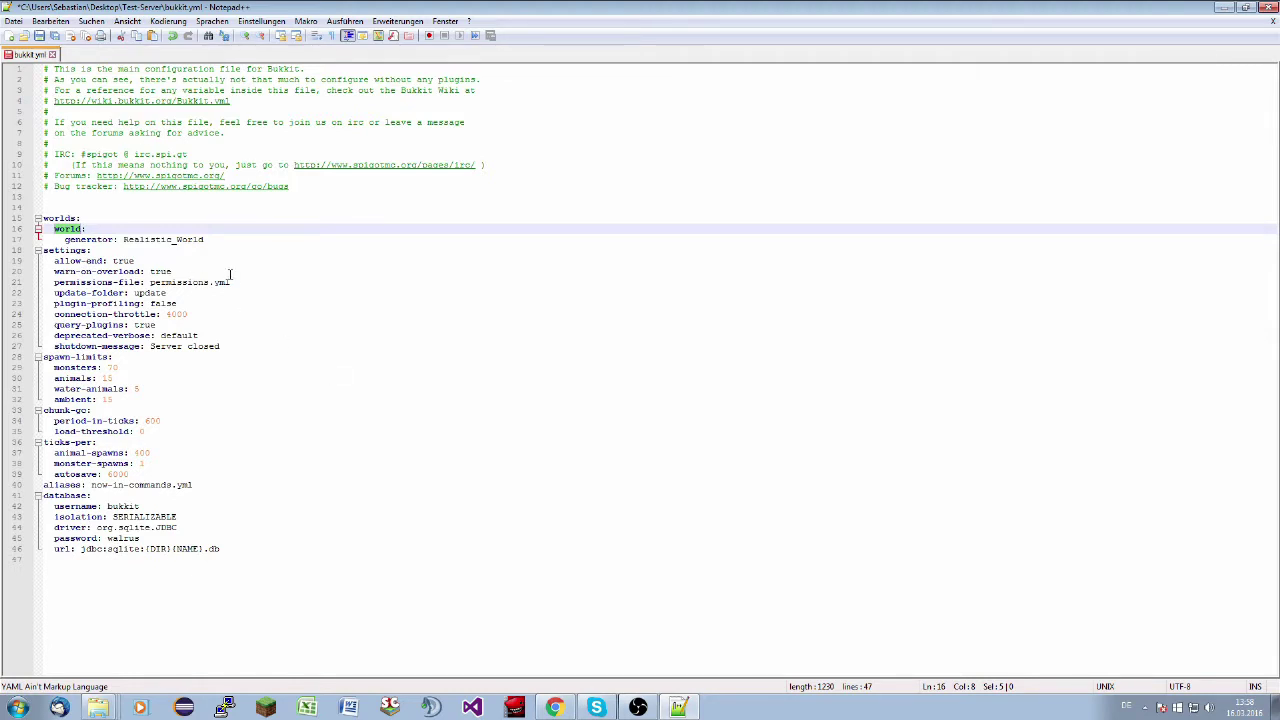
click(70, 229)
drag(123, 240, 207, 239)
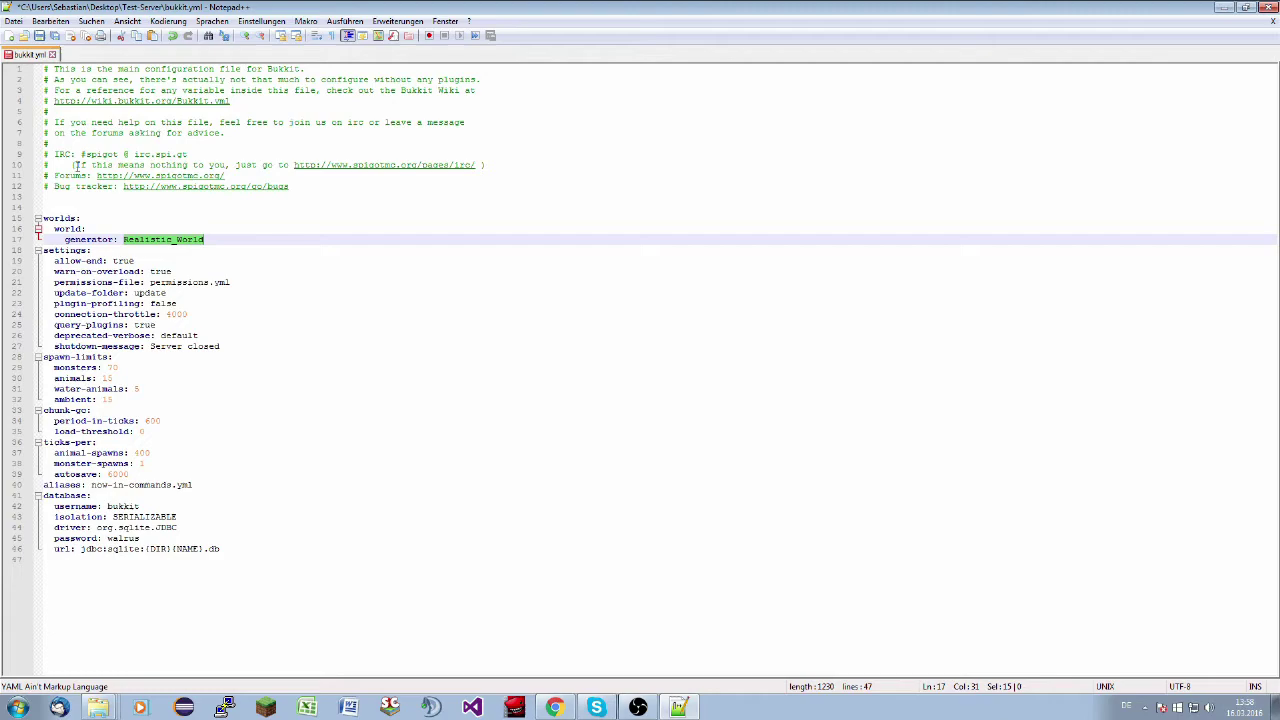
key(ctrl+s)
click(1266, 7)
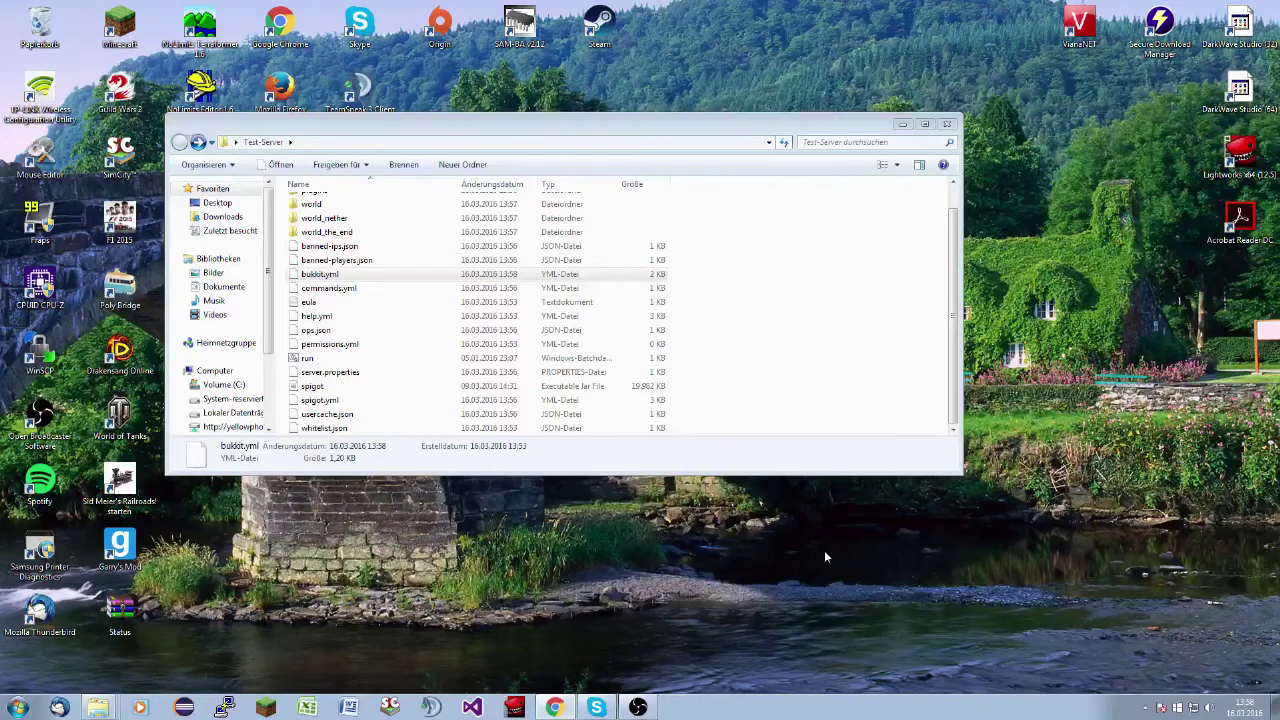
Step: Delete the world folder from Test-Server and start the server again with the run script
click(322, 218)
scroll(322, 222, up, 1)
click(318, 233)
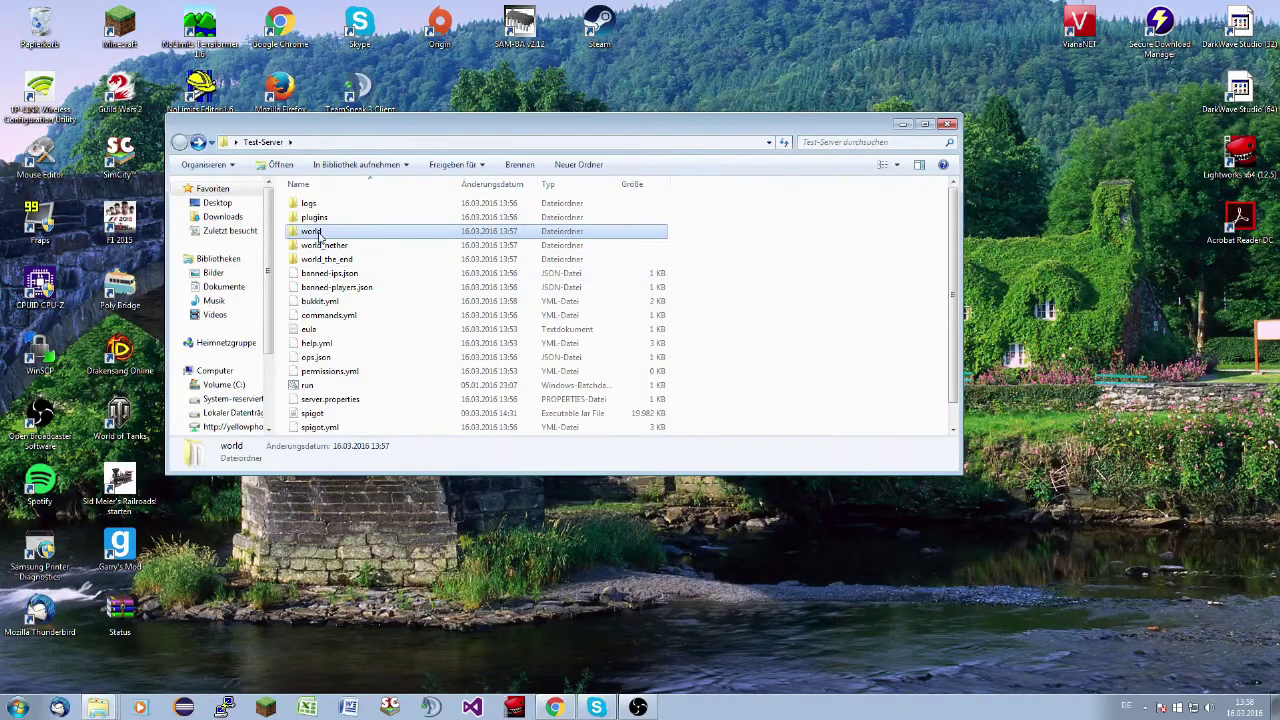
right_click(320, 233)
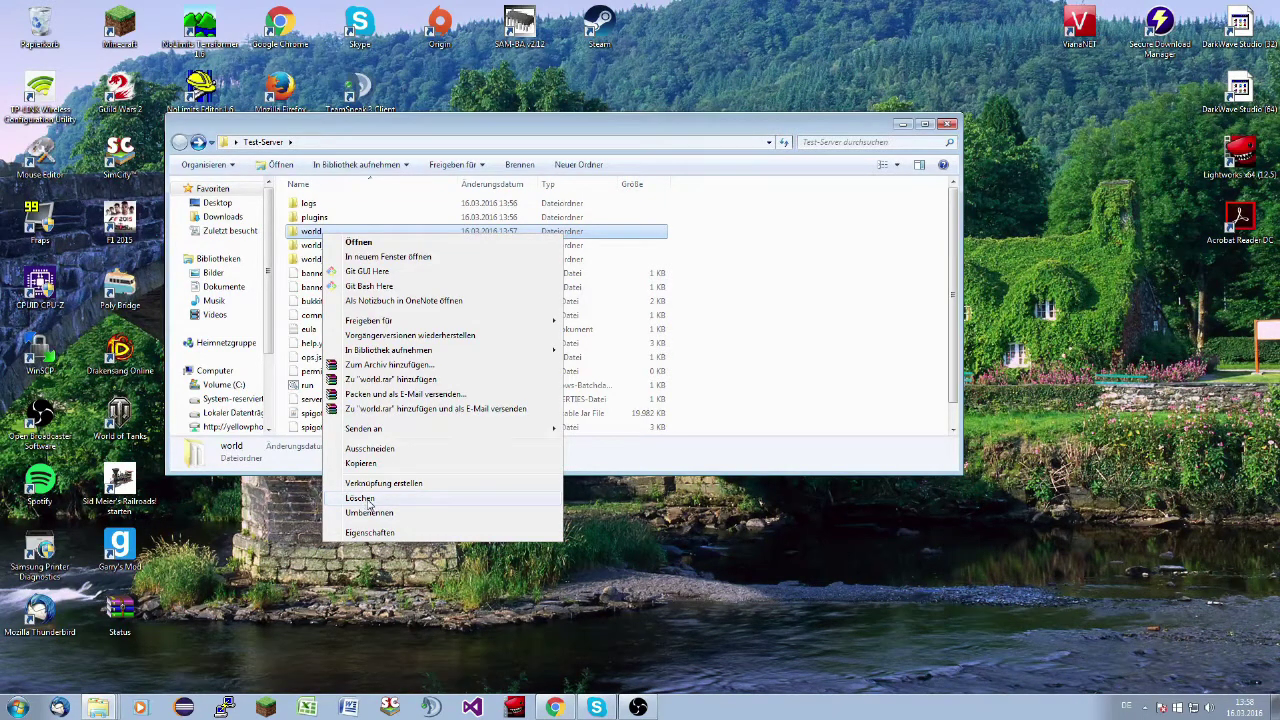
click(363, 502)
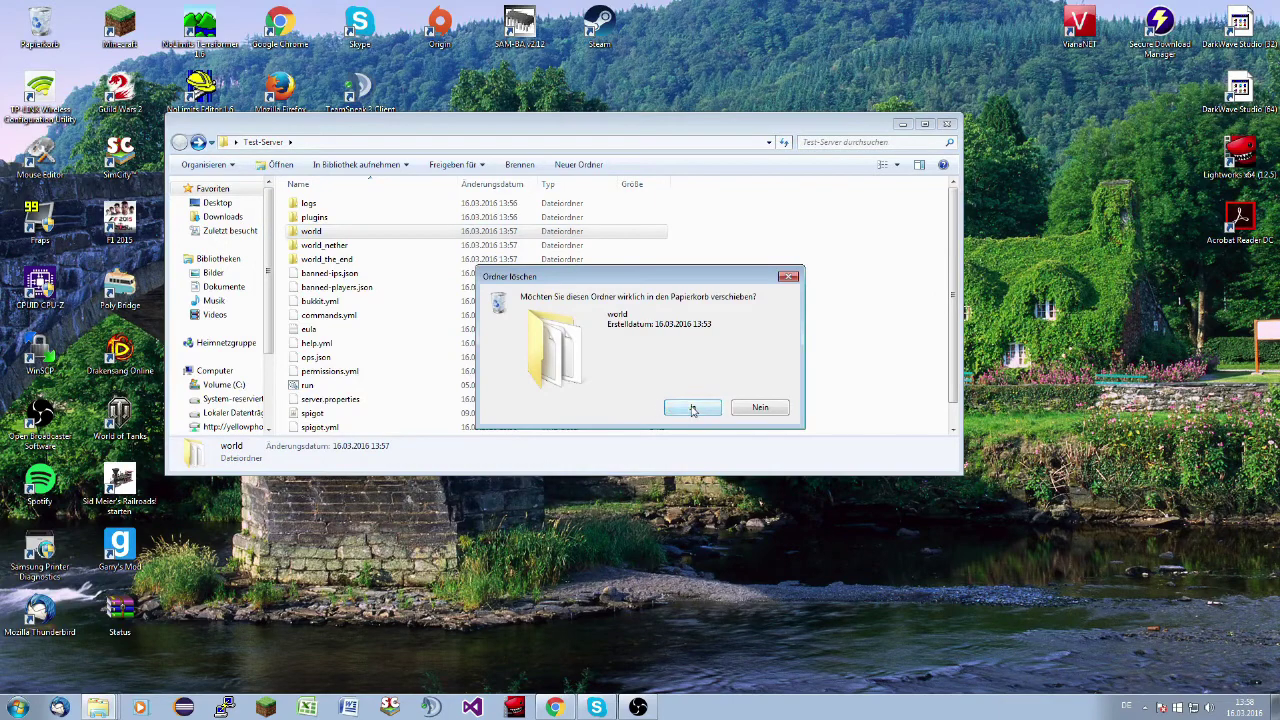
click(682, 412)
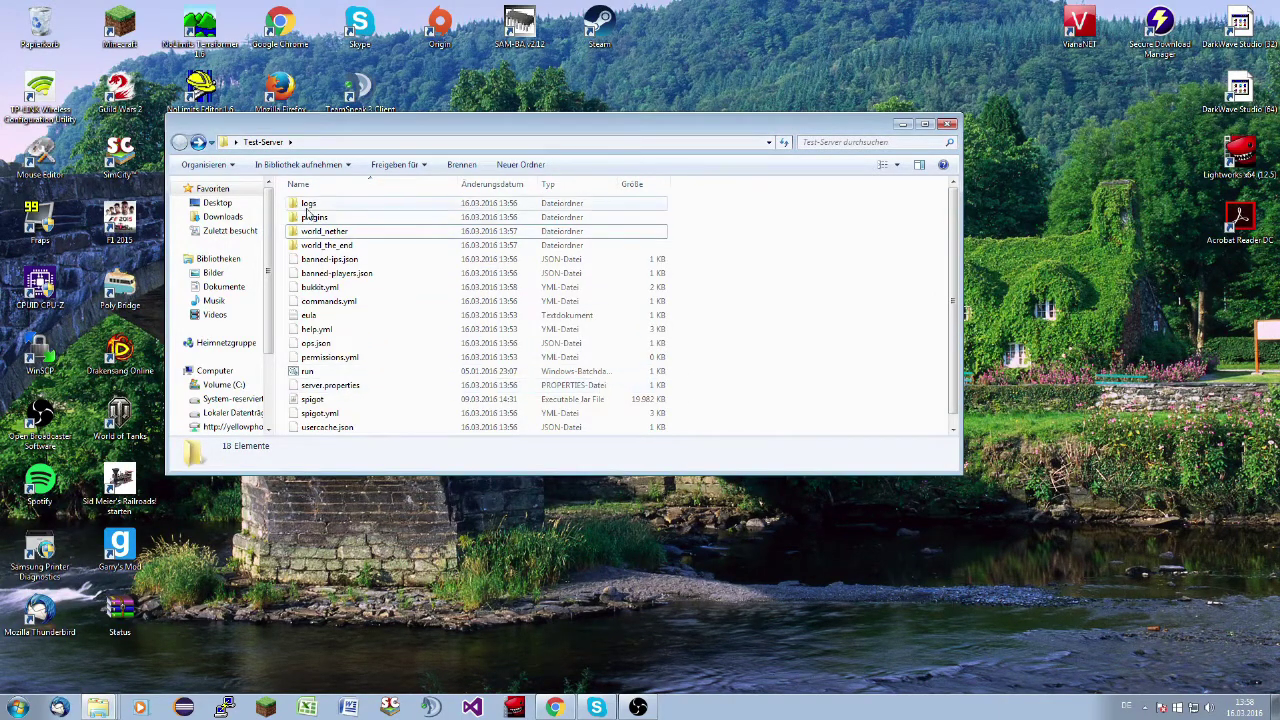
double_click(305, 371)
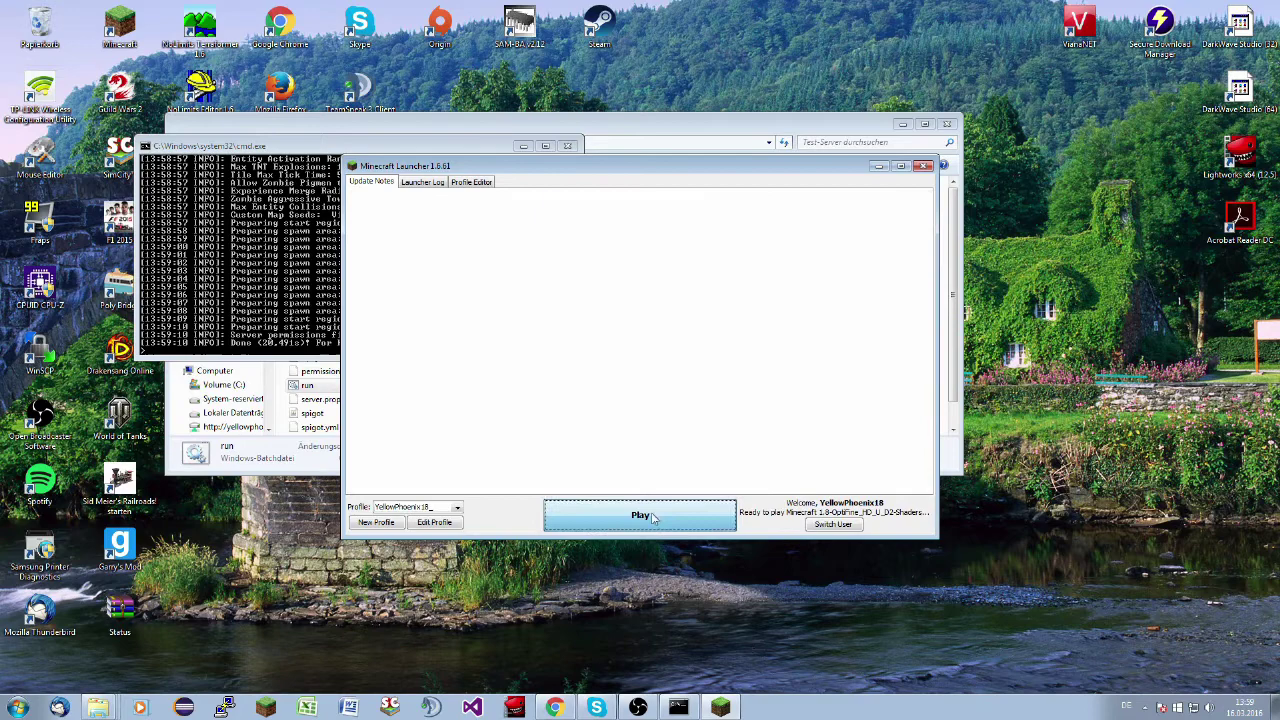
Step: Try to join the server at localhost by direct connect with Minecraft 1.8, and quit the game
click(652, 516)
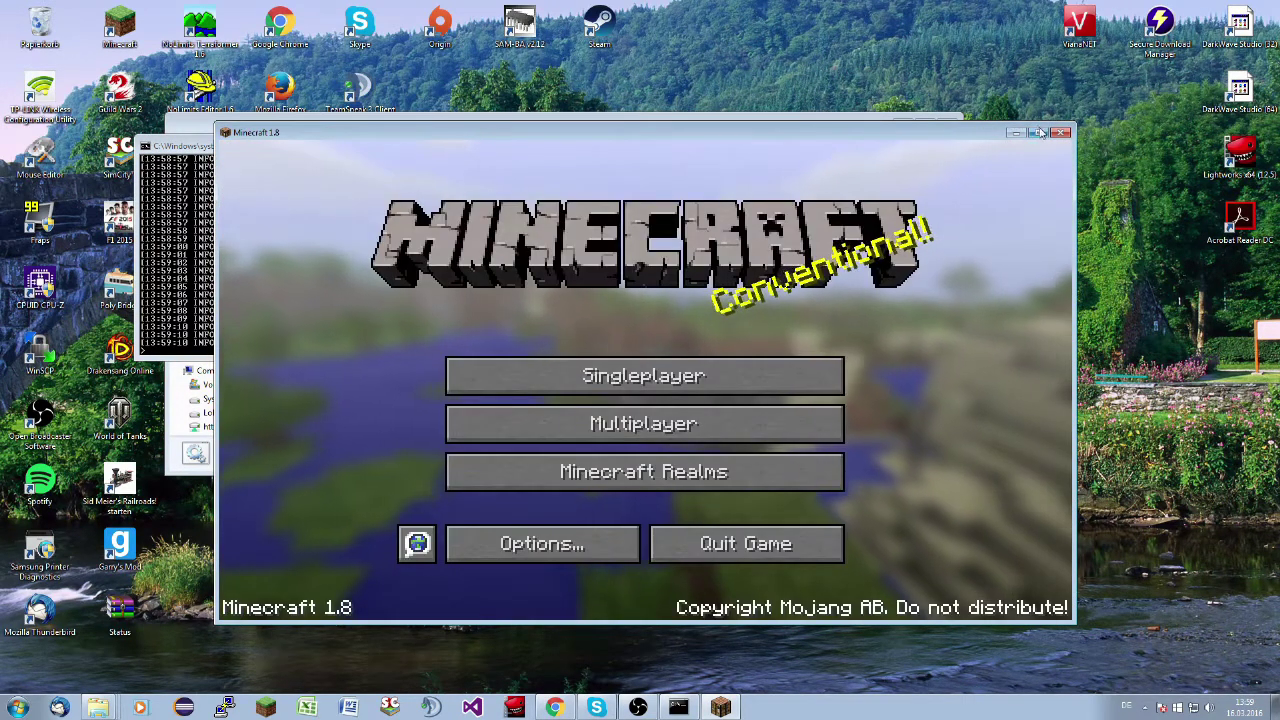
click(1038, 132)
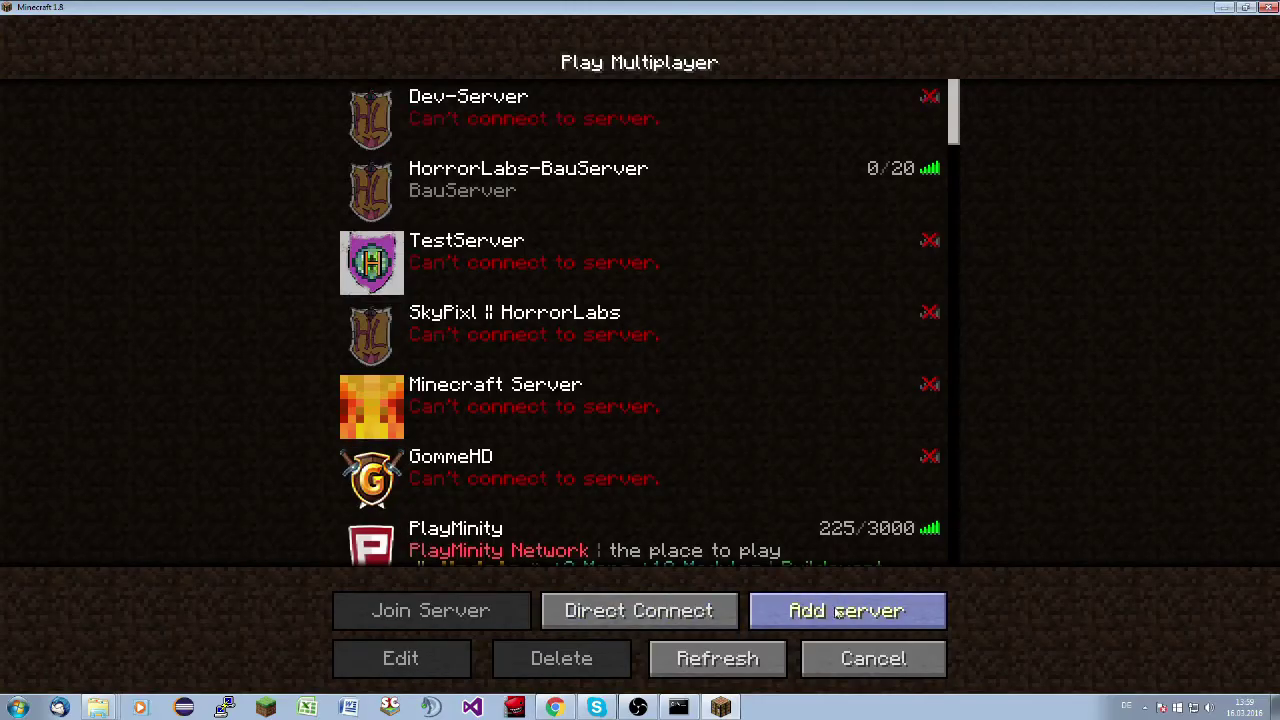
click(678, 622)
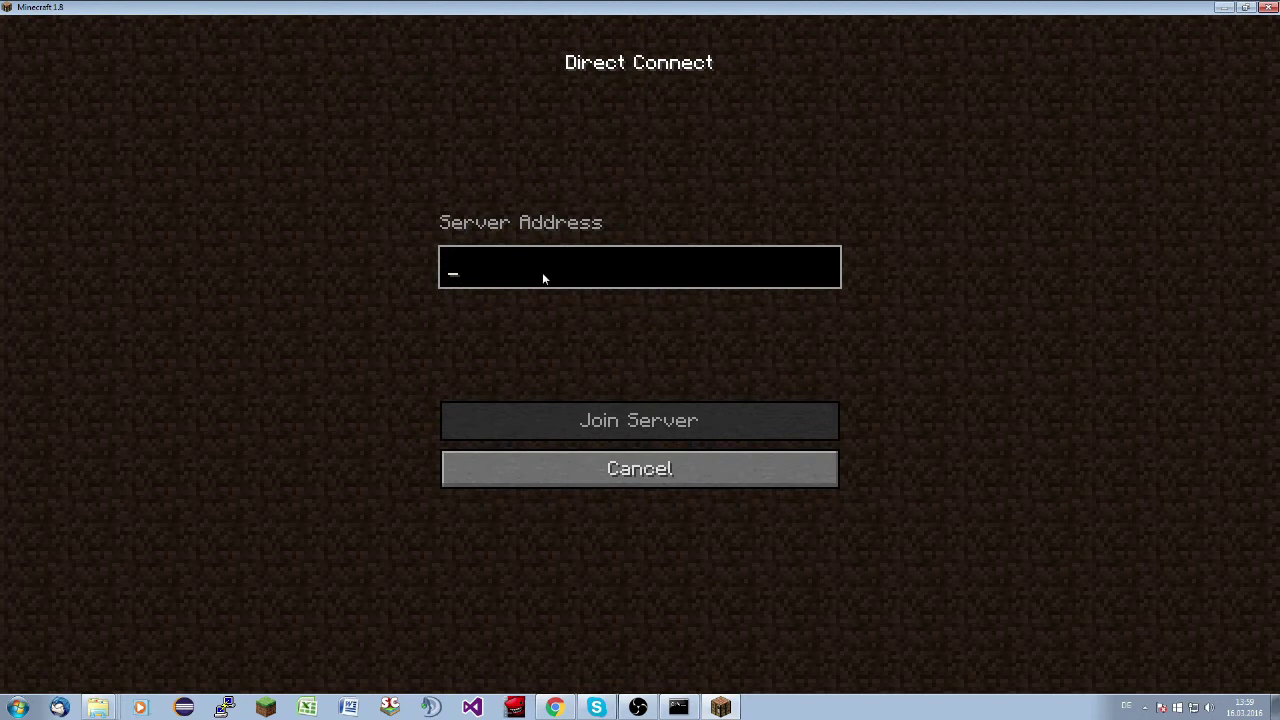
text(localhost)
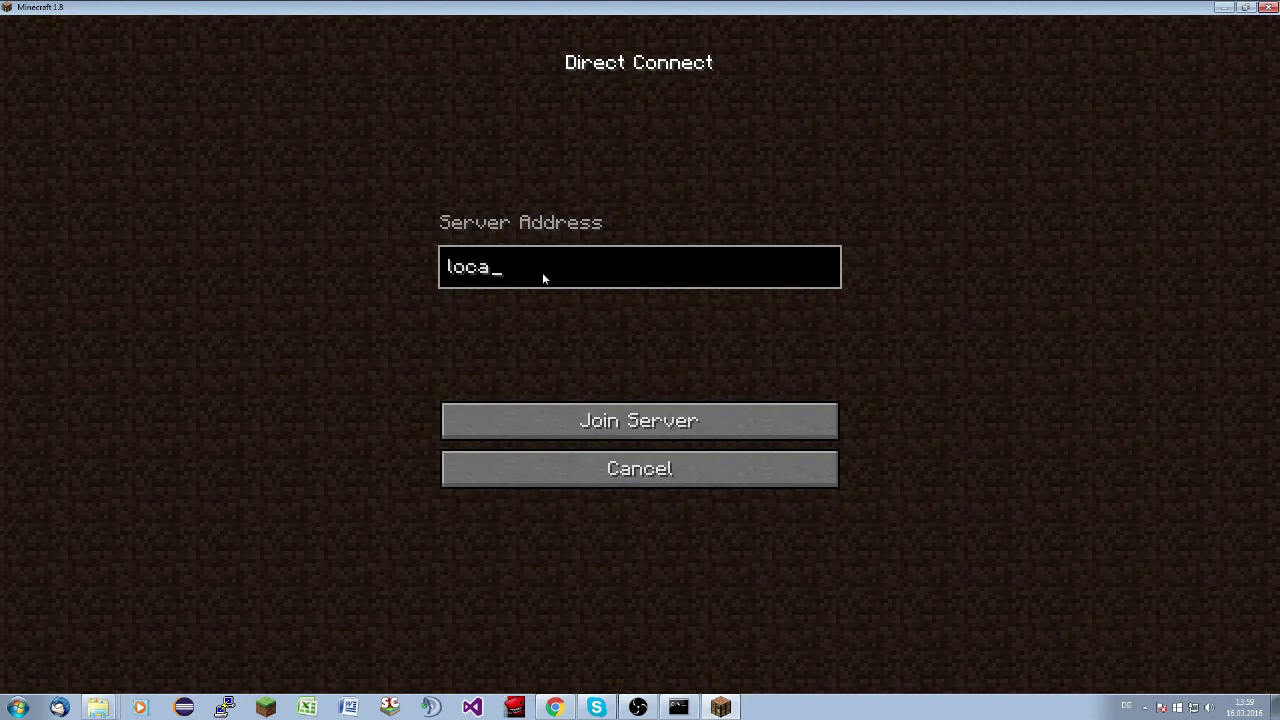
click(628, 418)
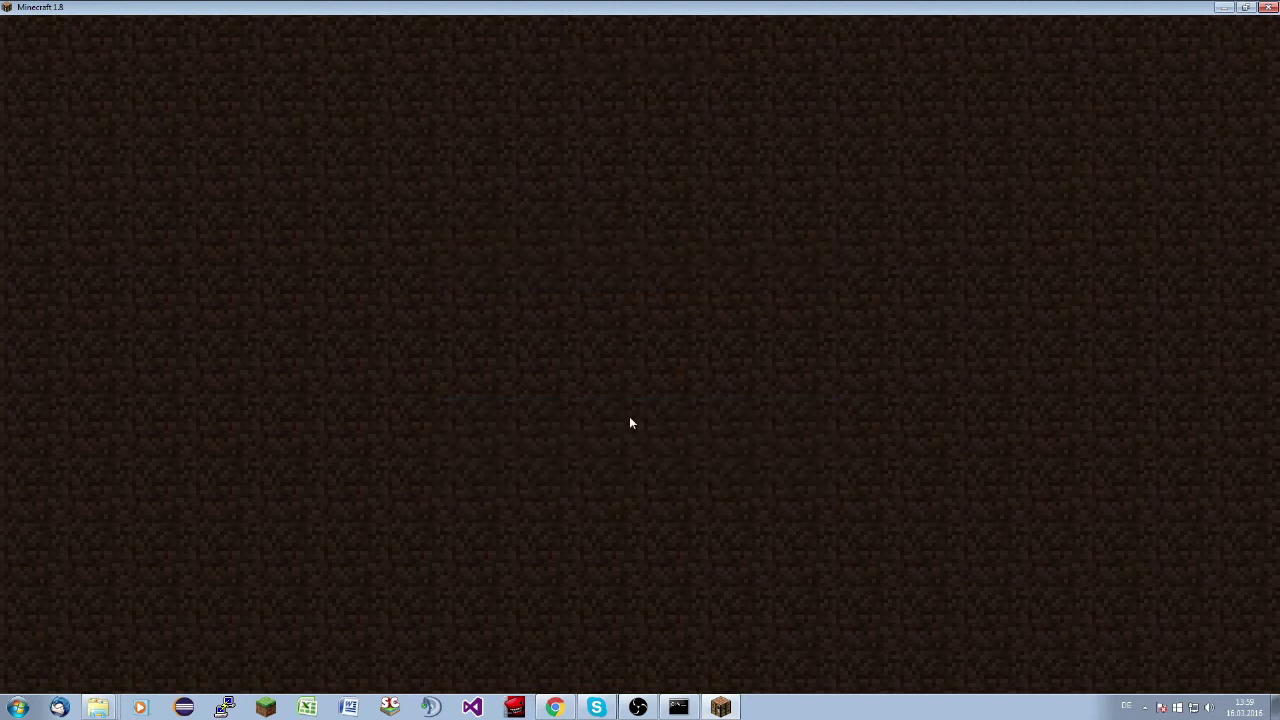
click(620, 410)
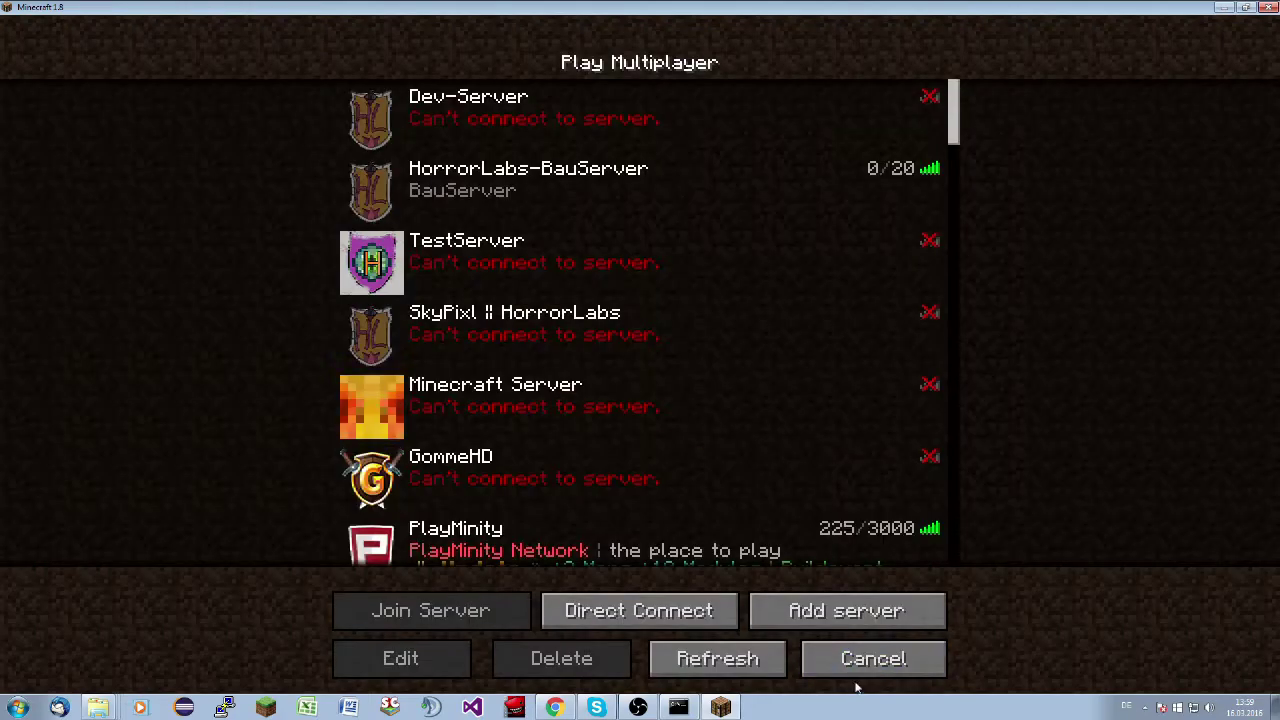
key(Escape)
click(743, 463)
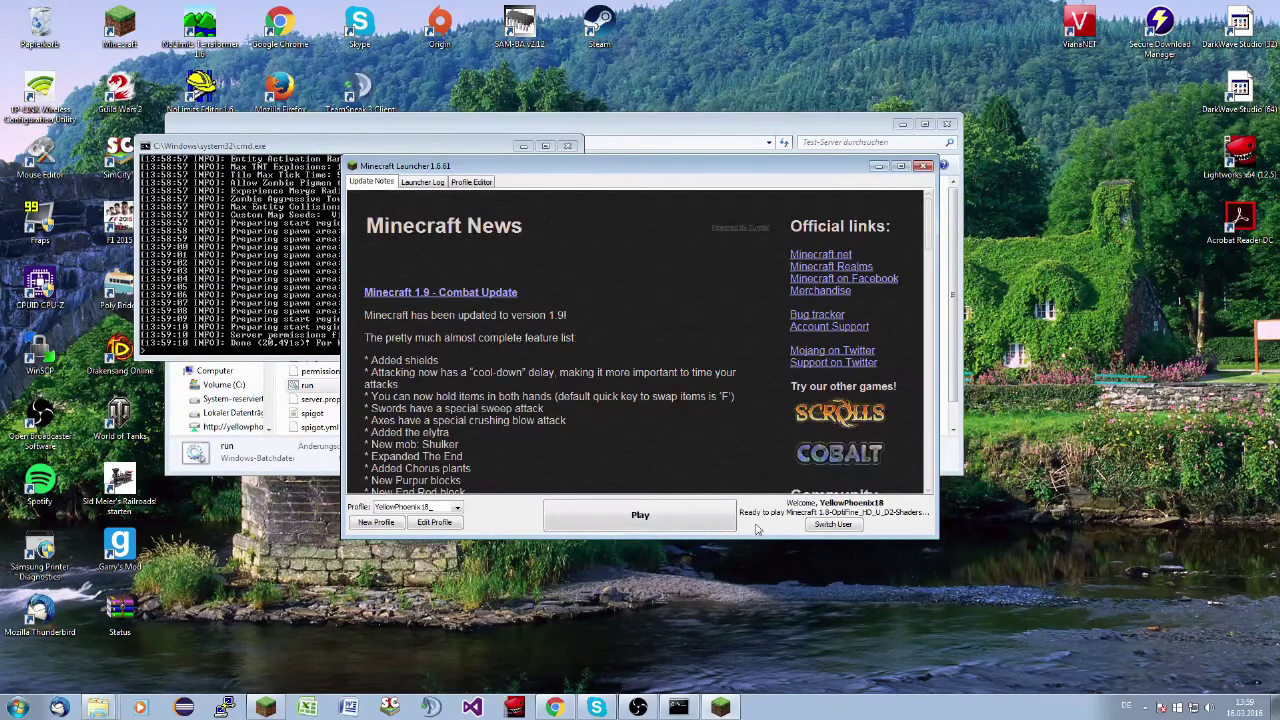
Step: Set the launcher profile's game version to release 1.9, save the profile and launch the game
click(450, 527)
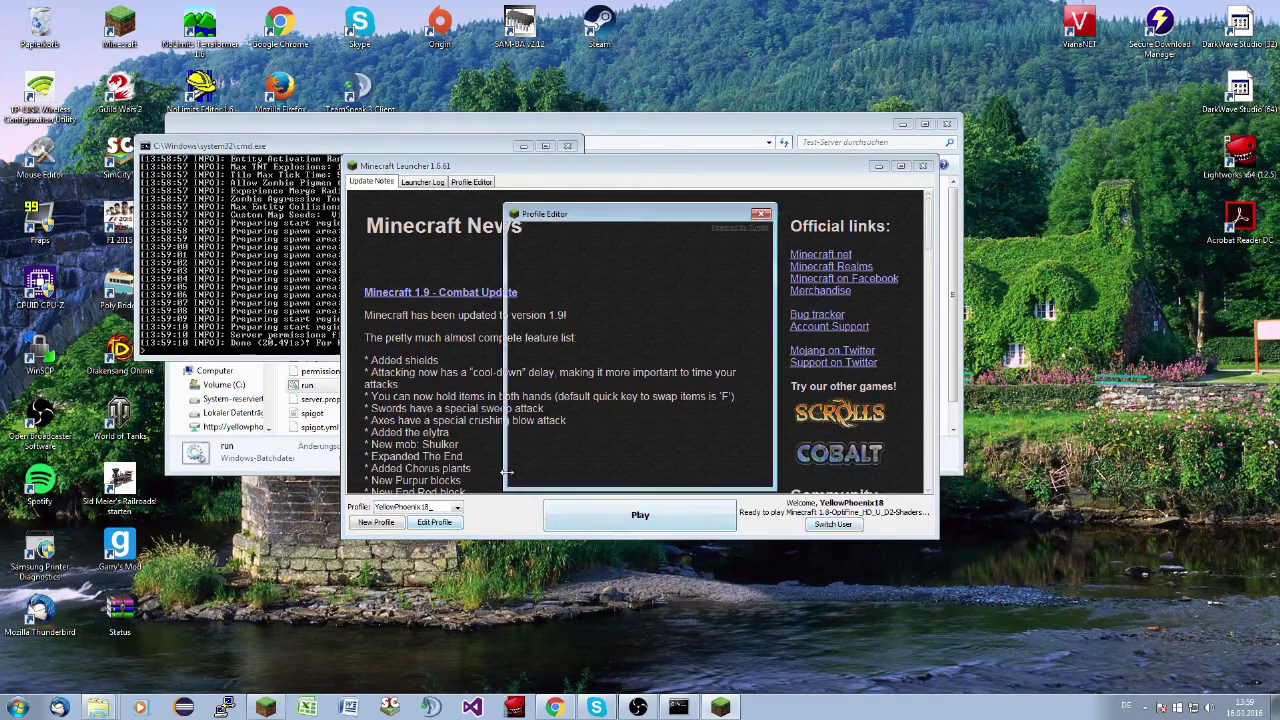
click(668, 401)
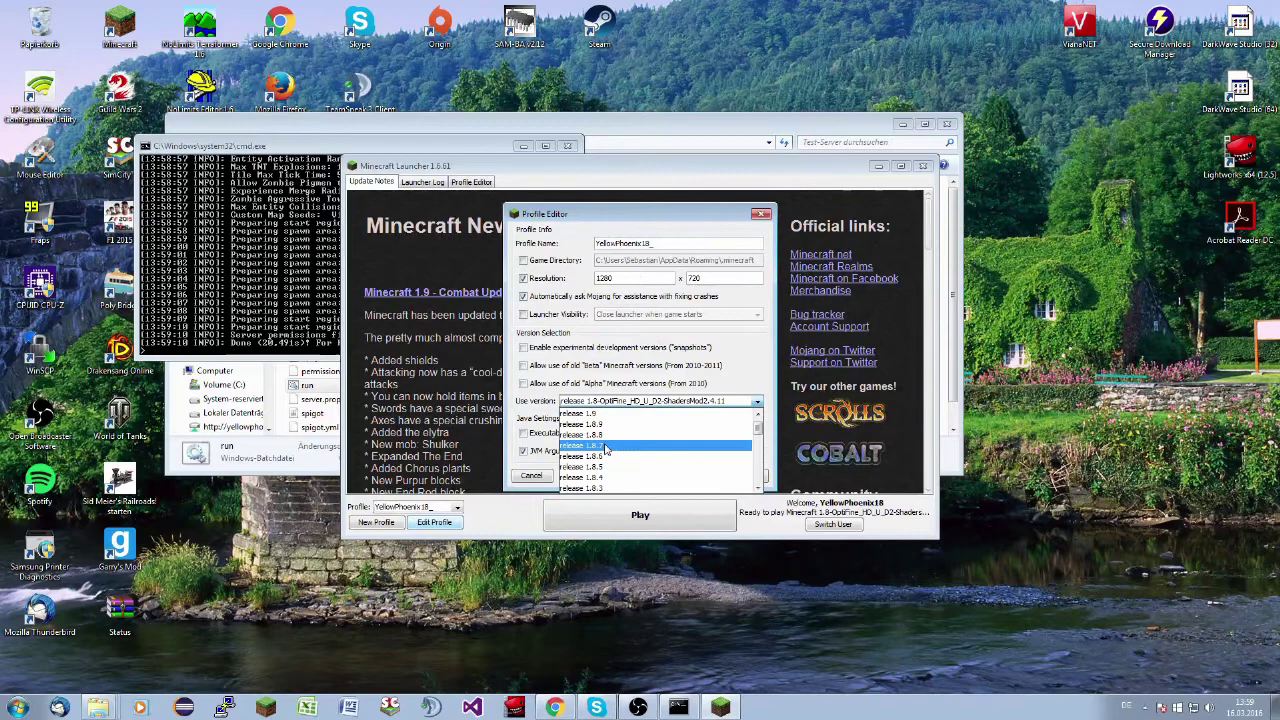
click(641, 413)
click(736, 476)
click(720, 512)
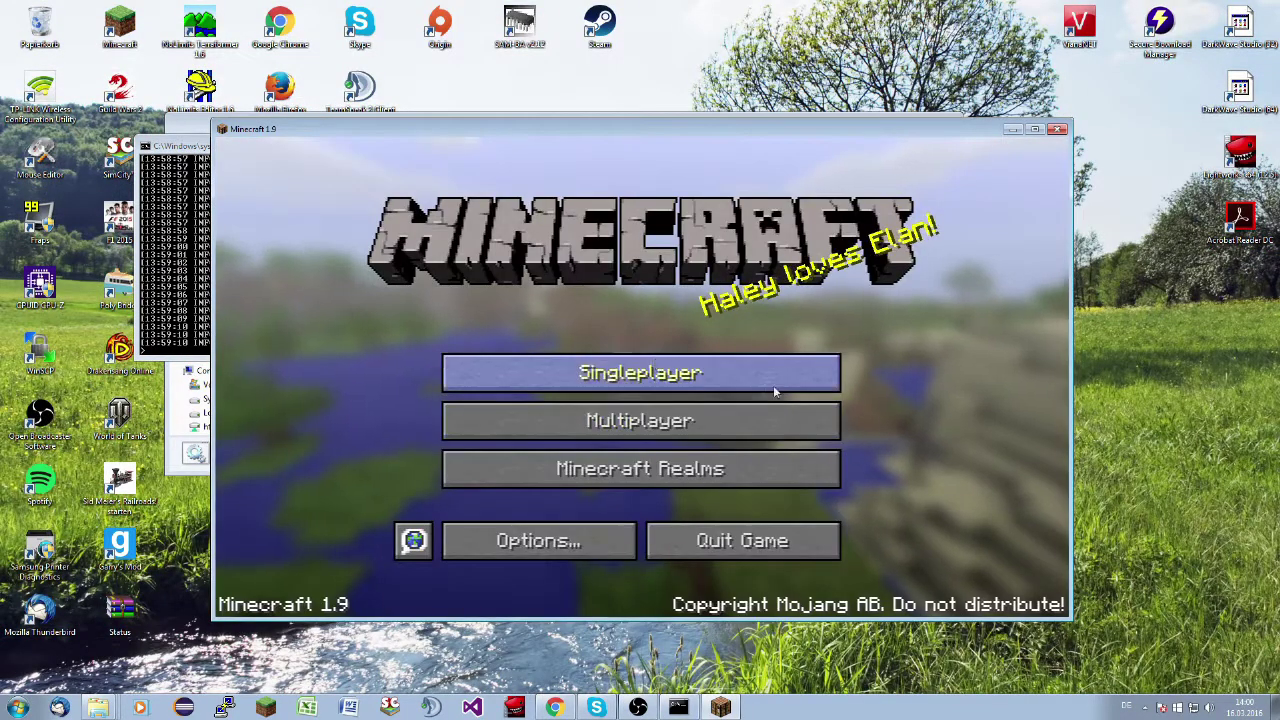
Step: Maximize the Minecraft 1.9 window and join the server at localhost by direct connect
click(1036, 130)
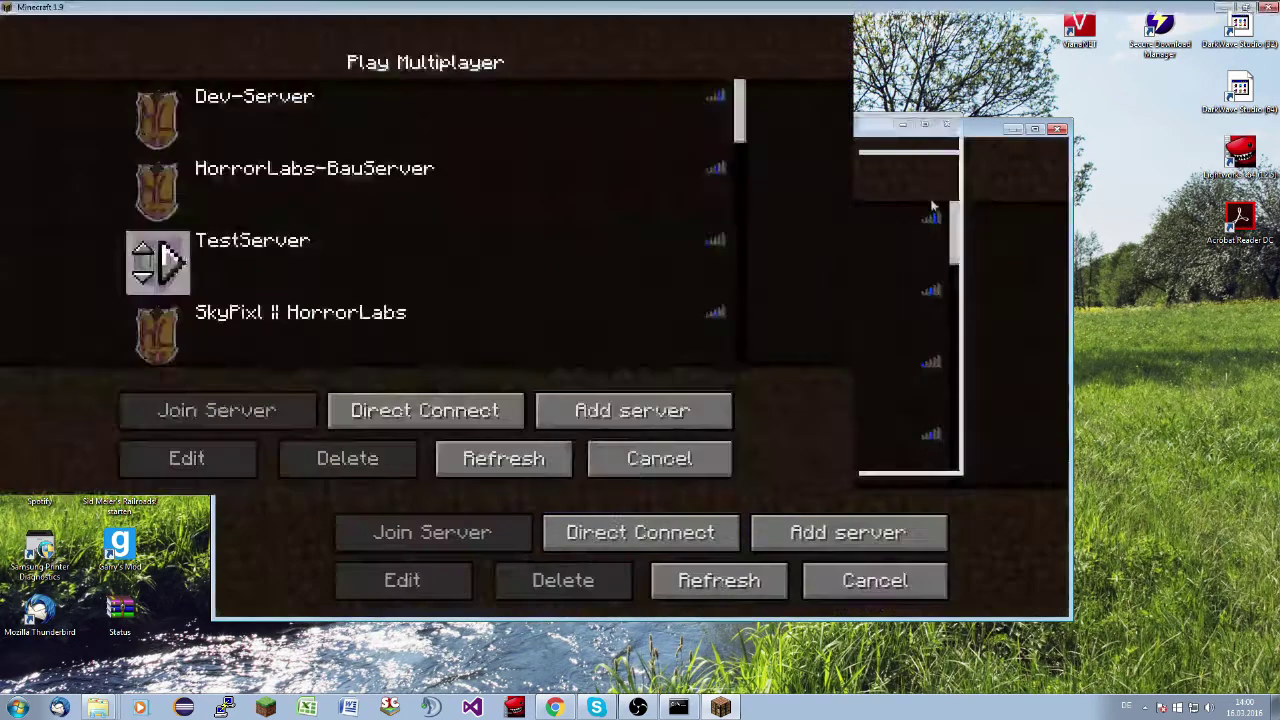
click(886, 609)
click(661, 505)
click(697, 617)
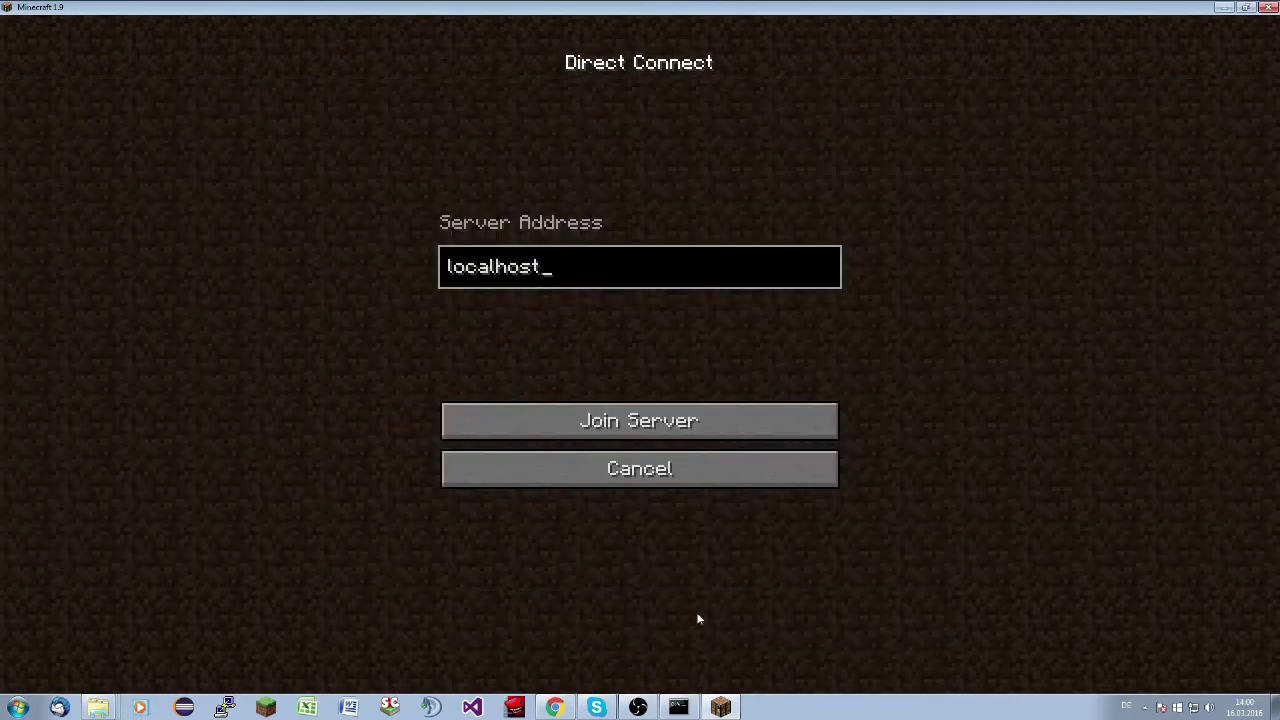
click(640, 420)
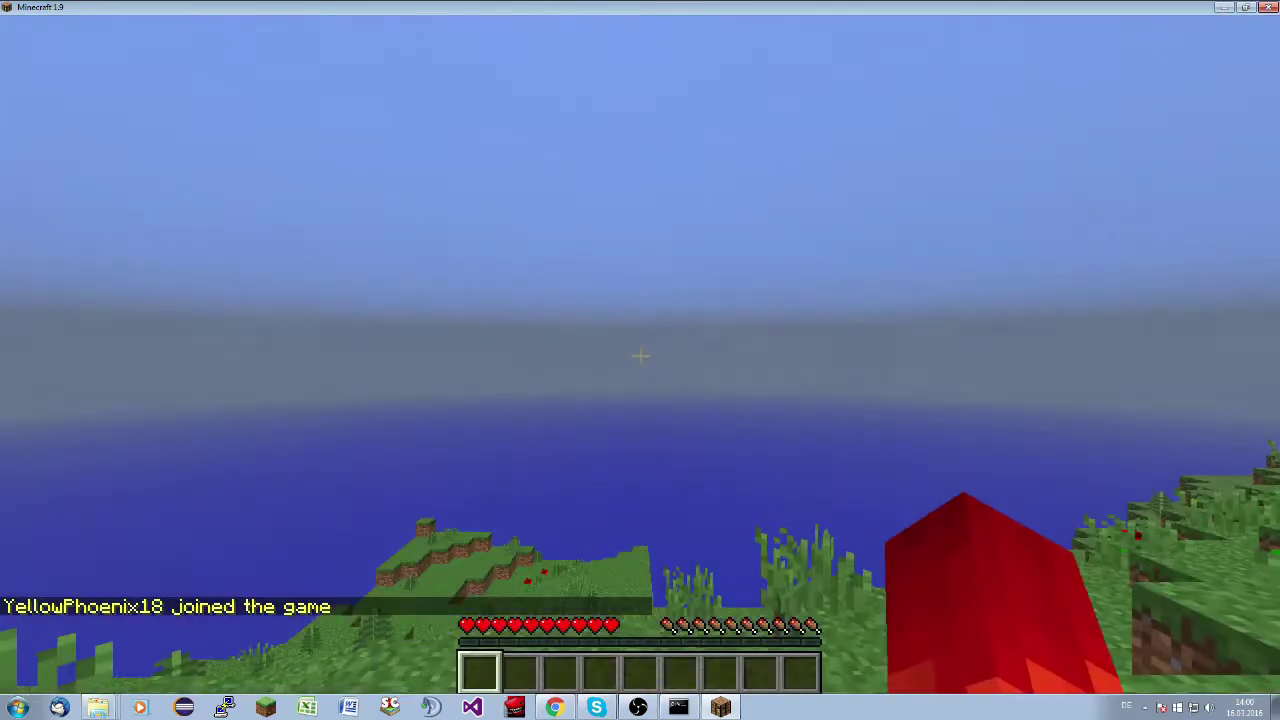
Step: Walk from the spawn point across the generated terrain to examine its hills, vegetation and water
key(w)
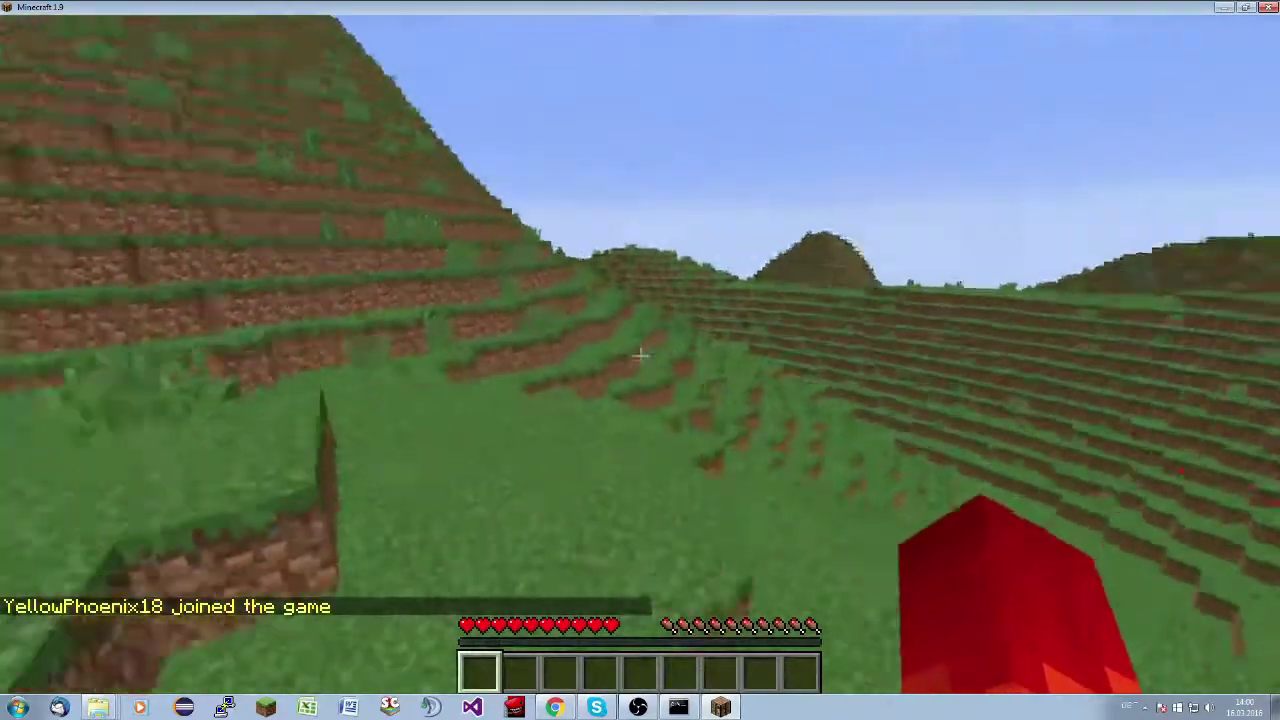
key(w)
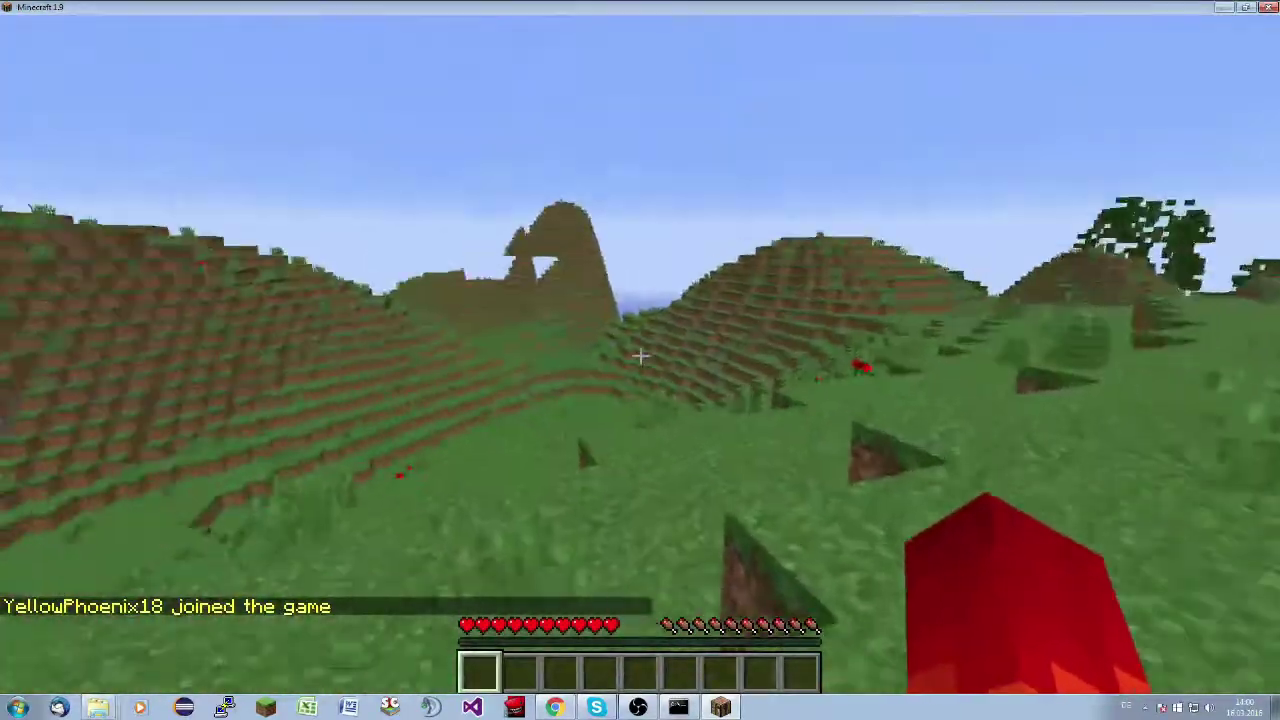
key(w)
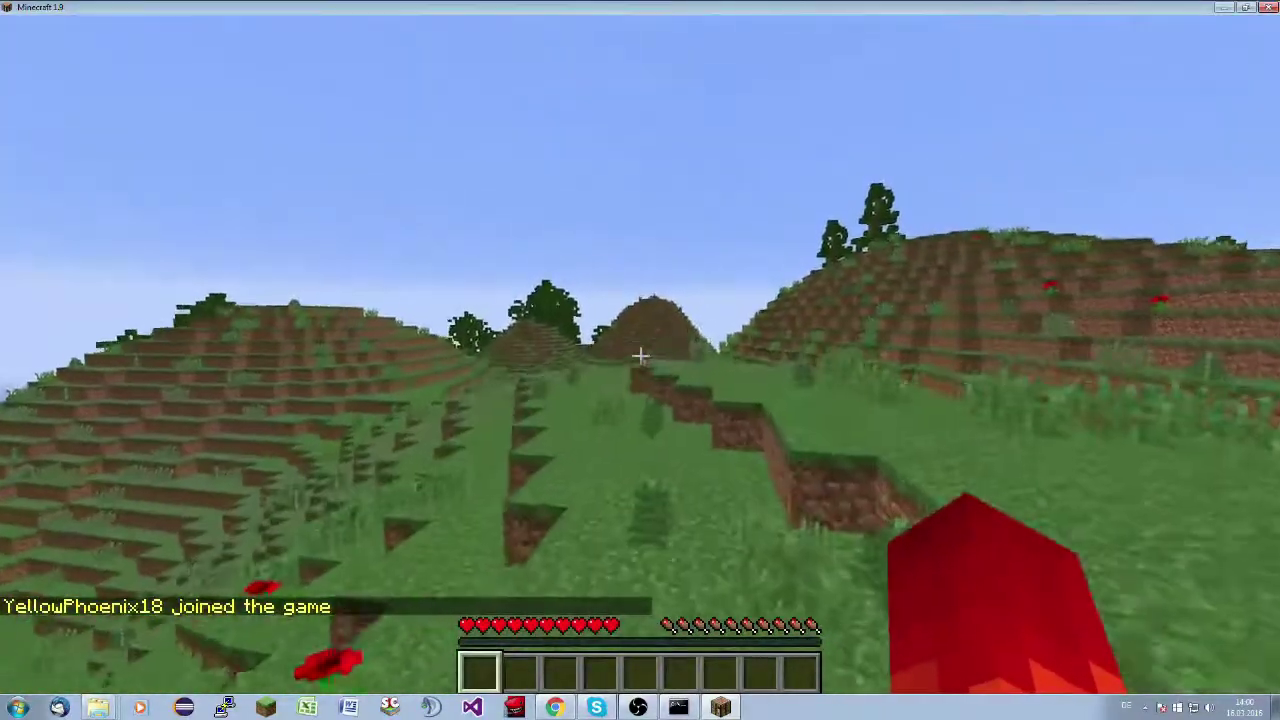
key(w)
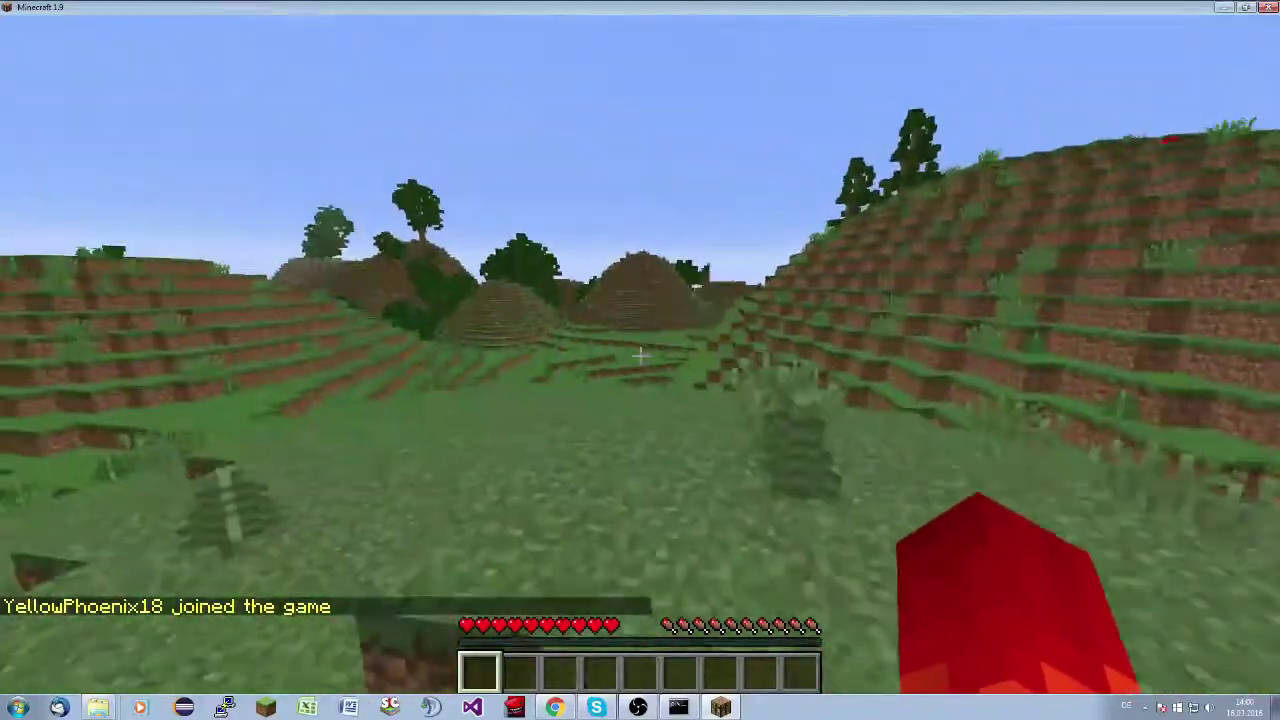
key(w)
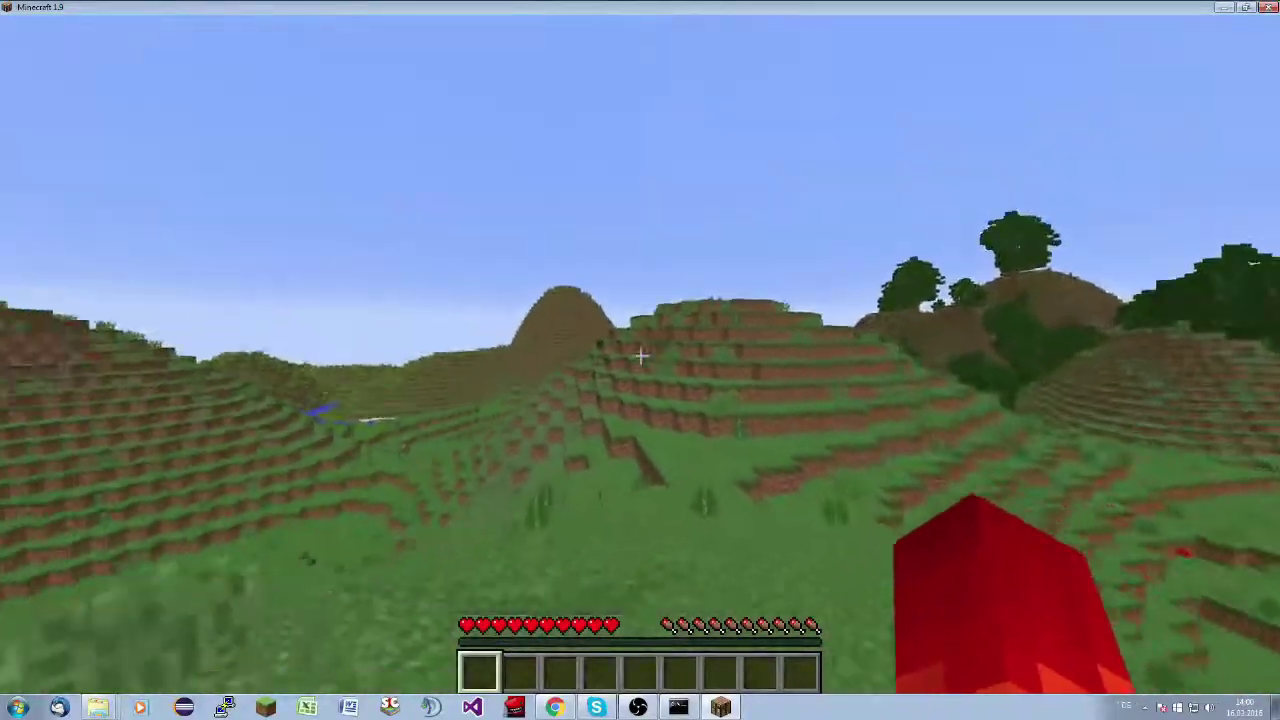
key(w)
Step: Try to switch to creative mode with the command /gamemode 1, and bring up the server console
key(t)
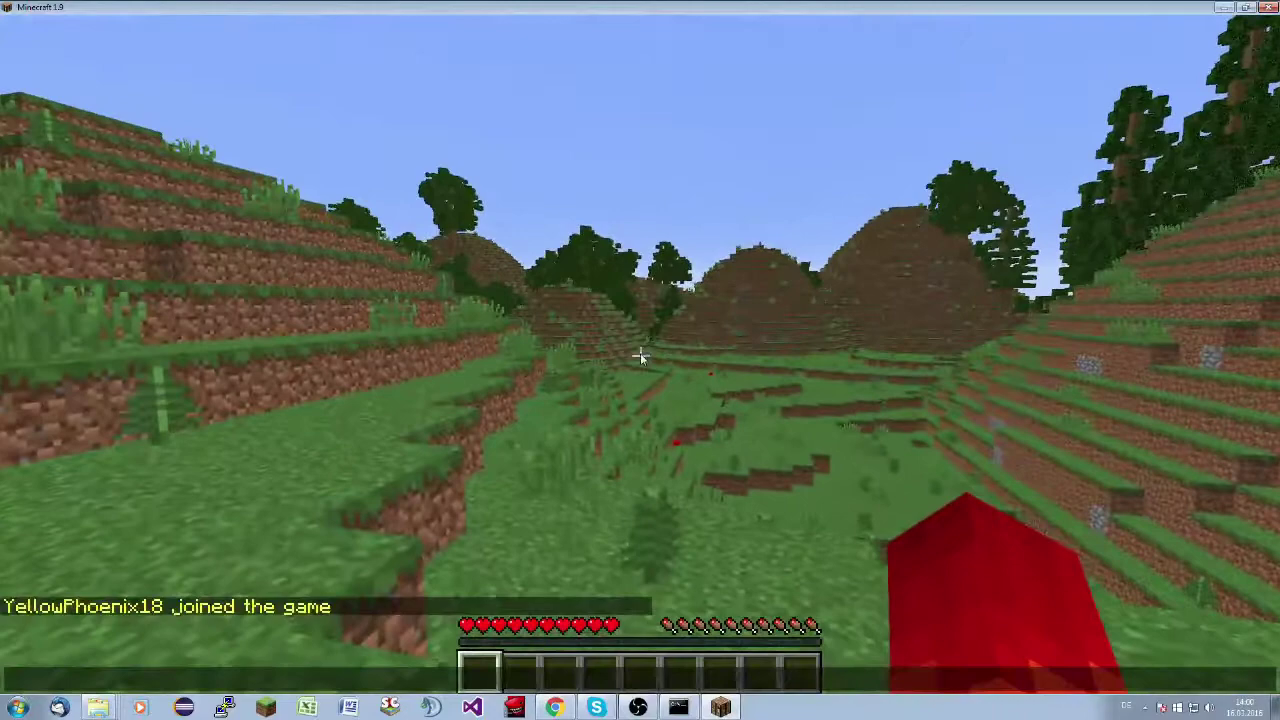
text(/gamemode)
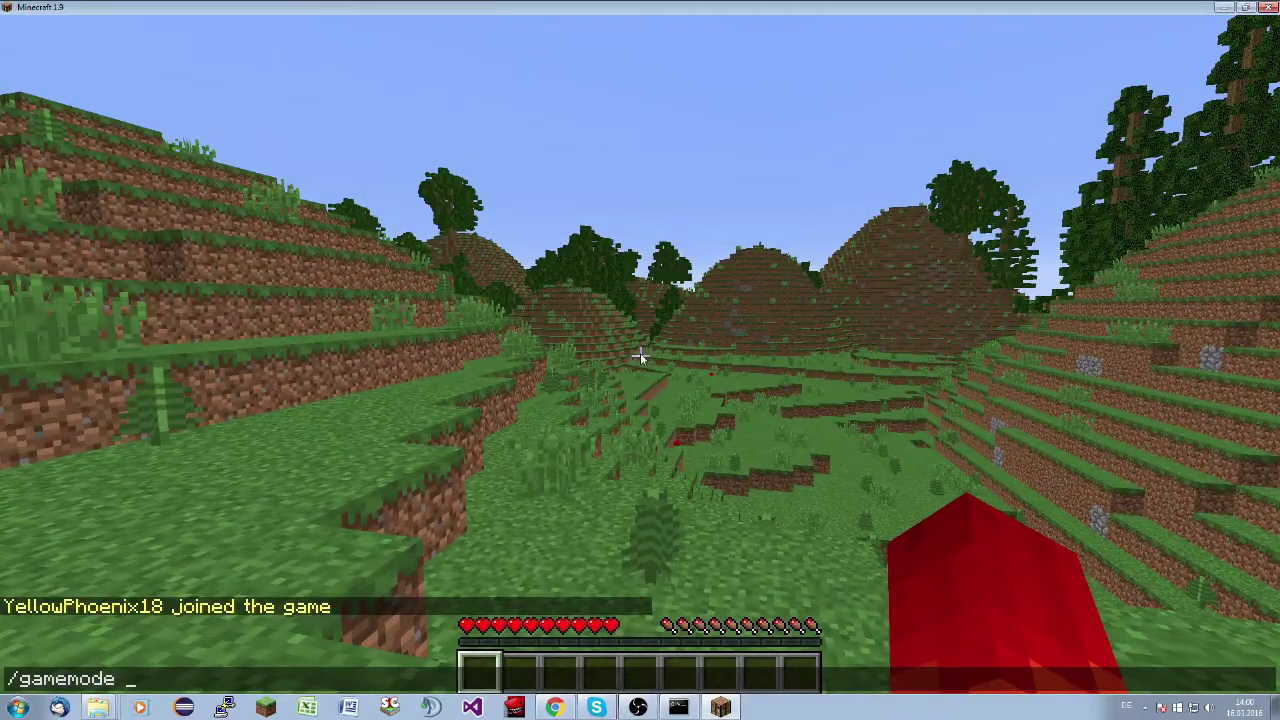
key(Return)
key(Escape)
click(674, 710)
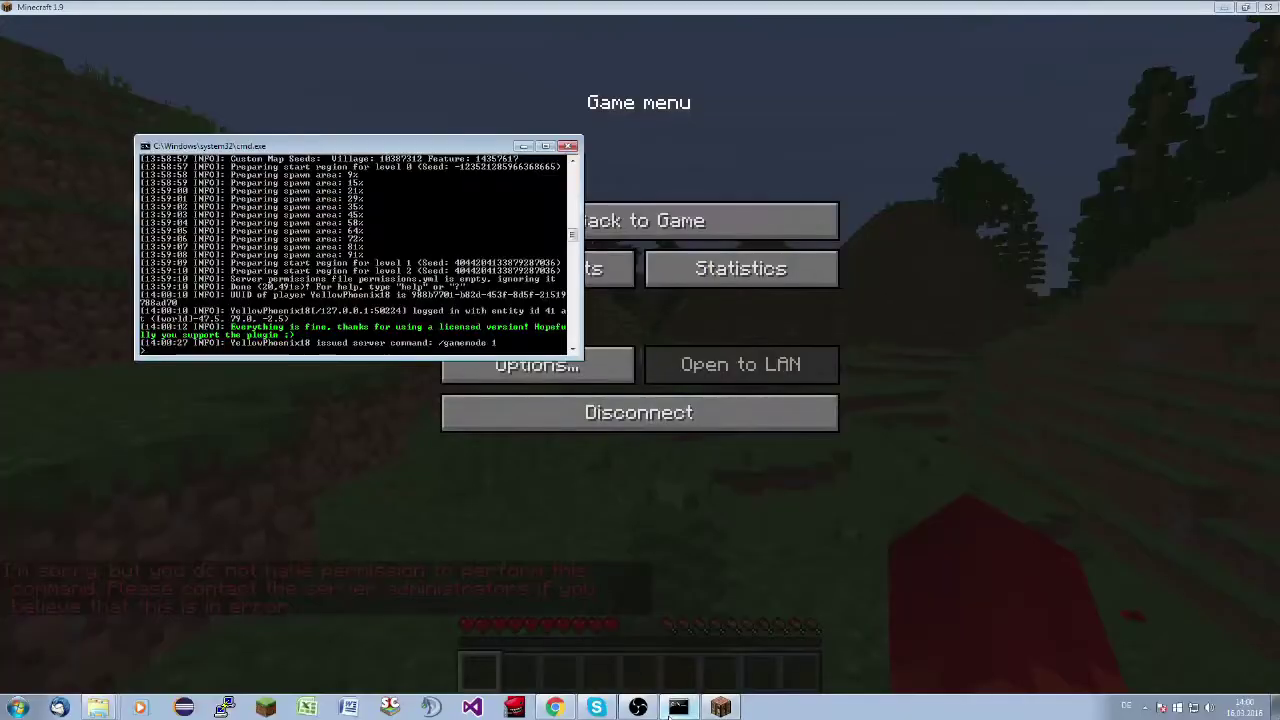
Step: Give the player operator rights from the server console with the op command, and switch to creative mode with /gamemode 1
text(op YellowPhoenix18)
key(Return)
click(710, 220)
key(t)
key(Up)
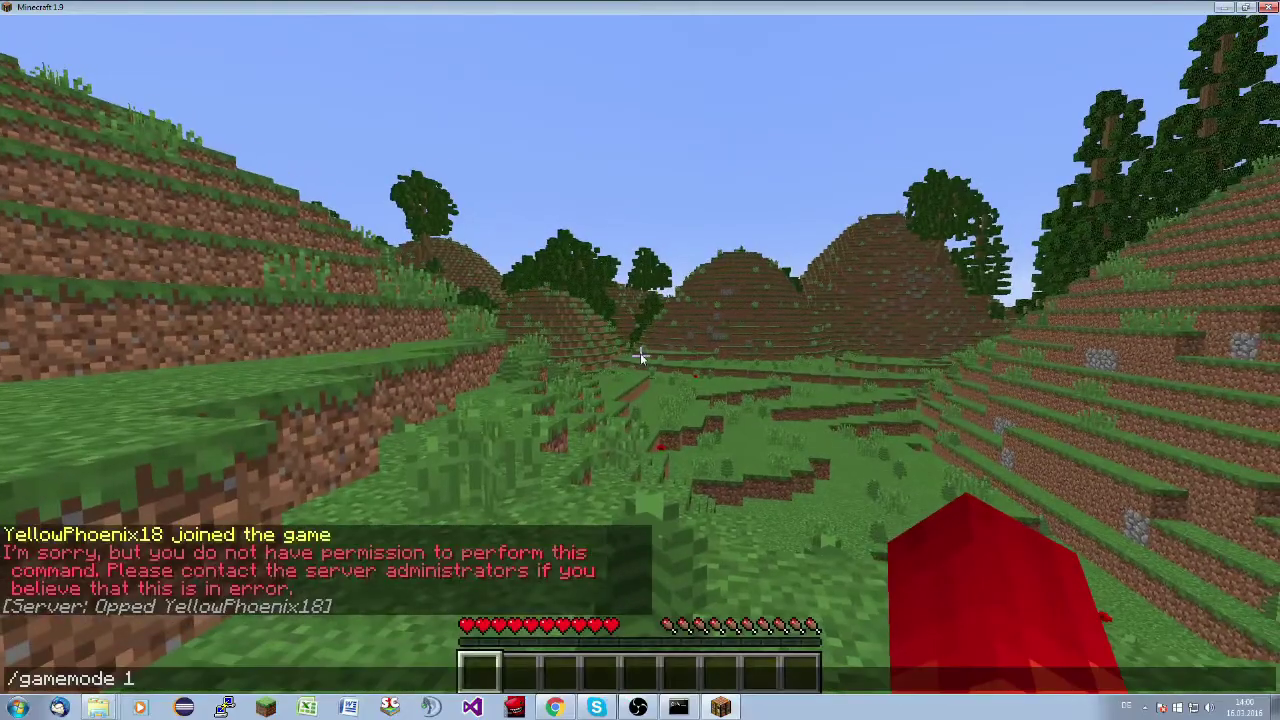
key(Return)
Step: Take off and fly over the generated hills, rivers and forests to examine the landscape from above
key(space)
key(space)
key(w)
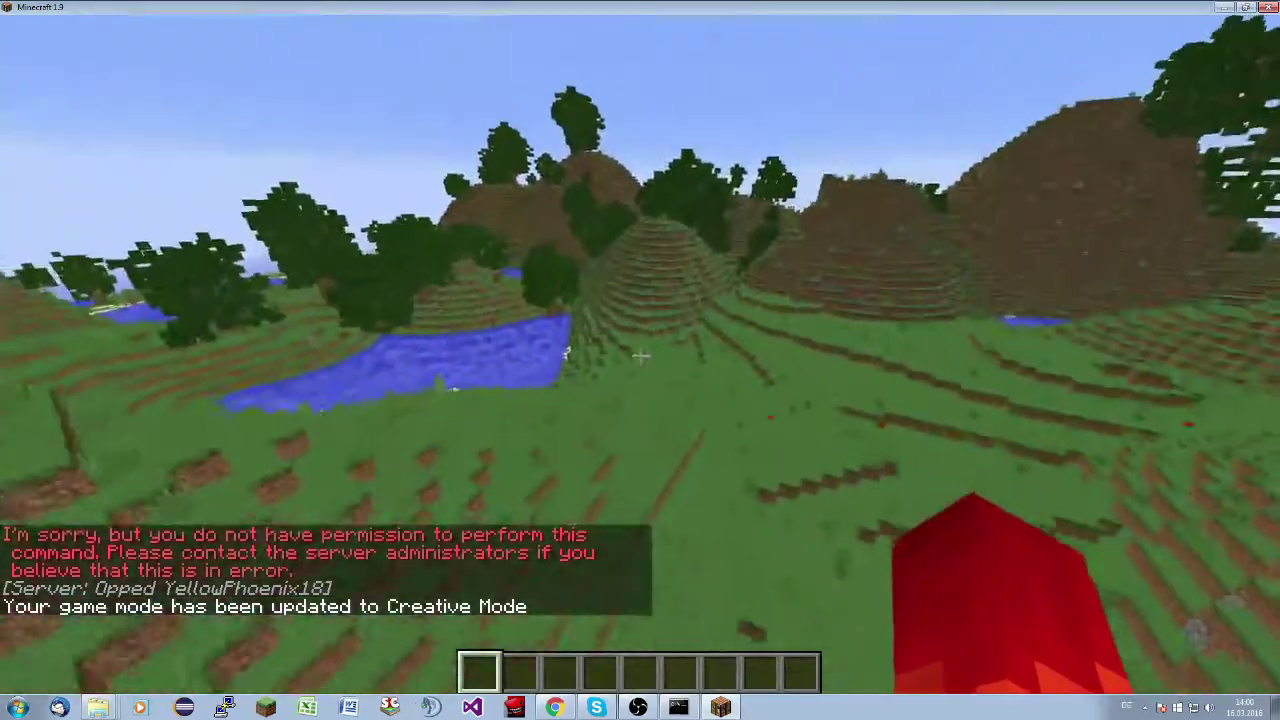
key(w)
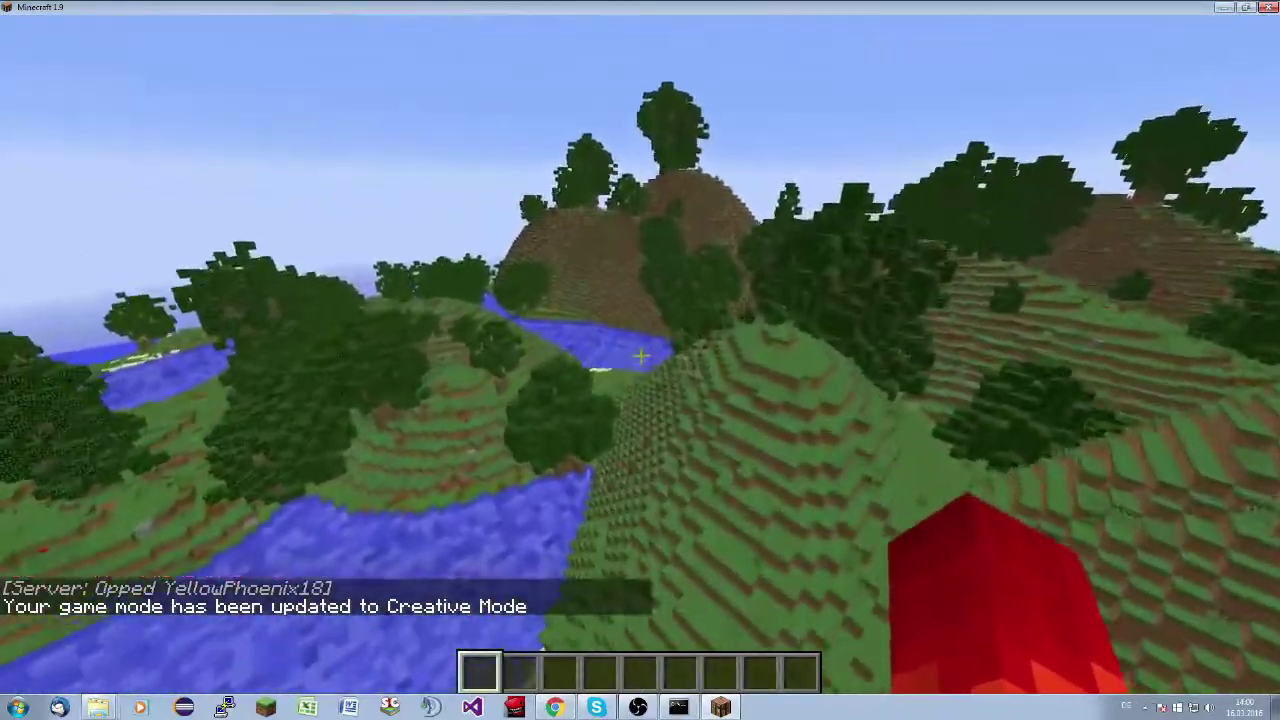
key(w)
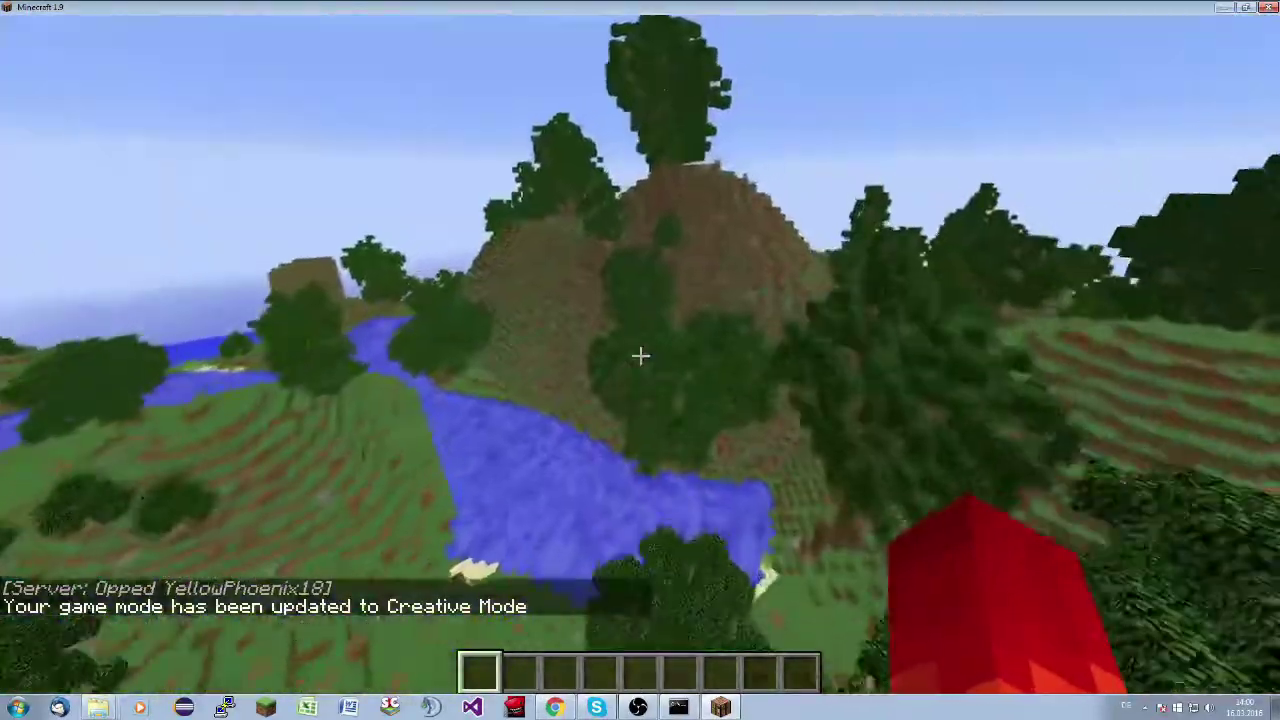
key(w)
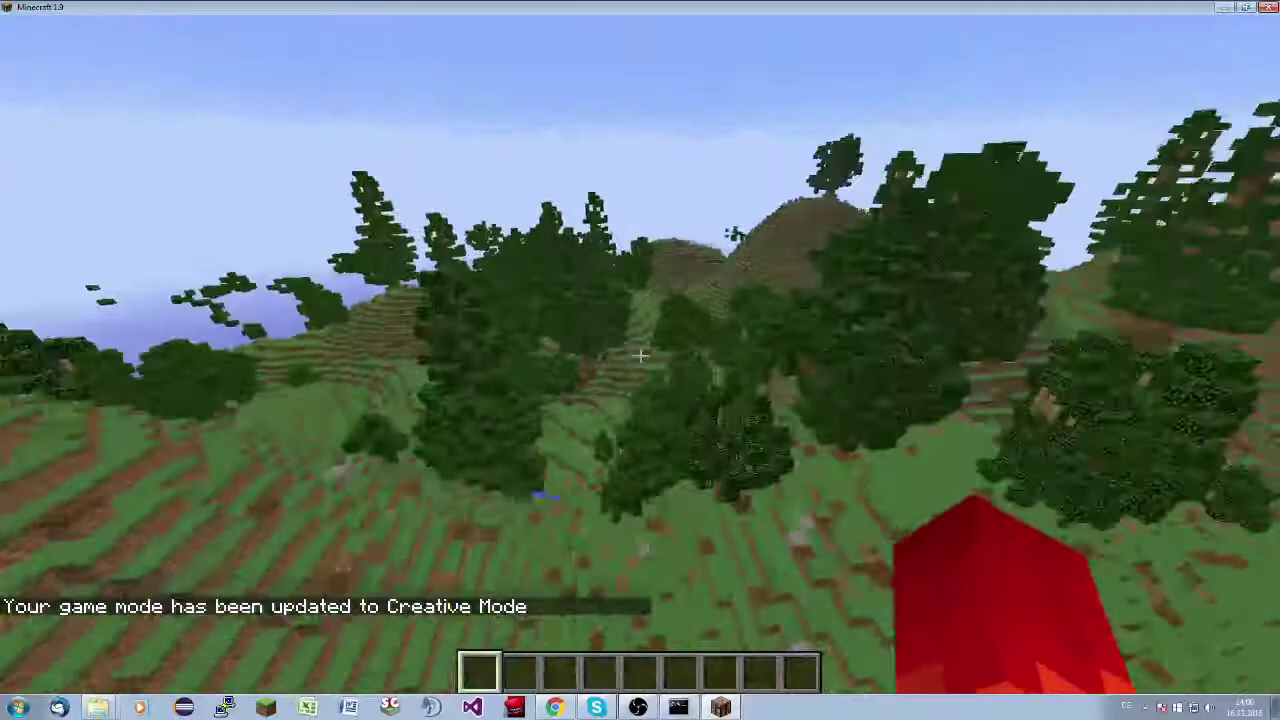
key(w)
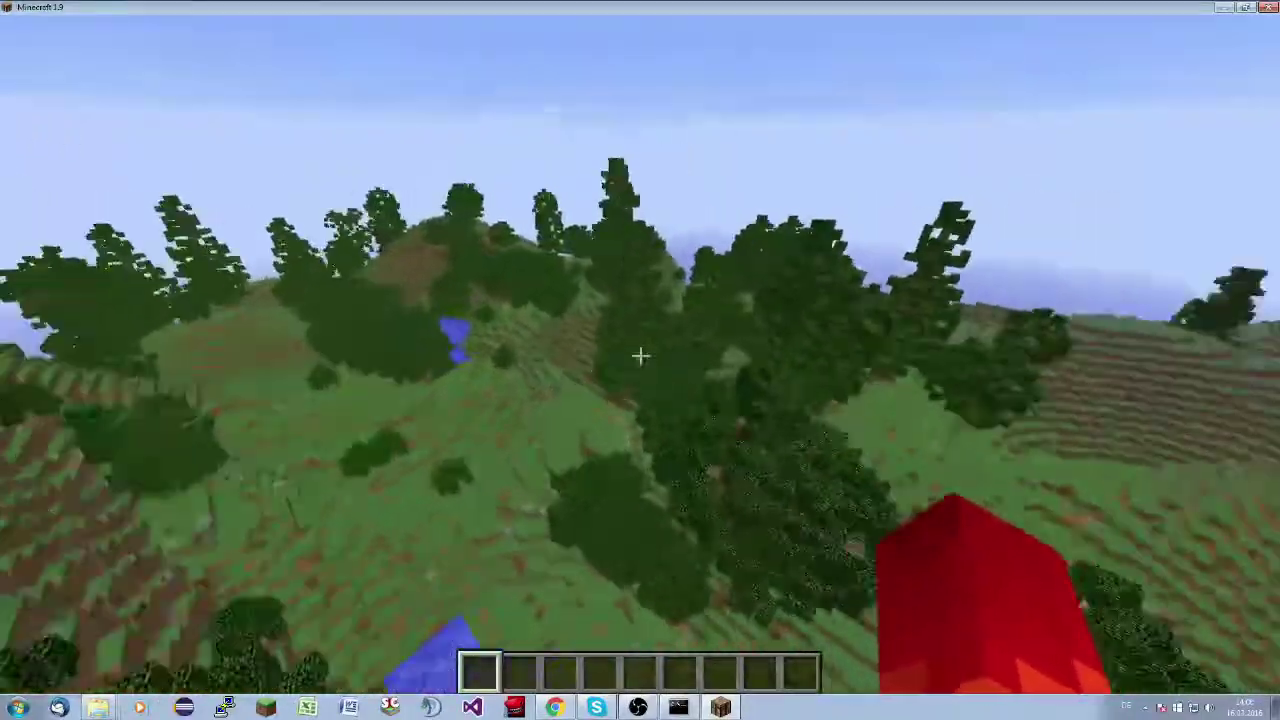
key(w)
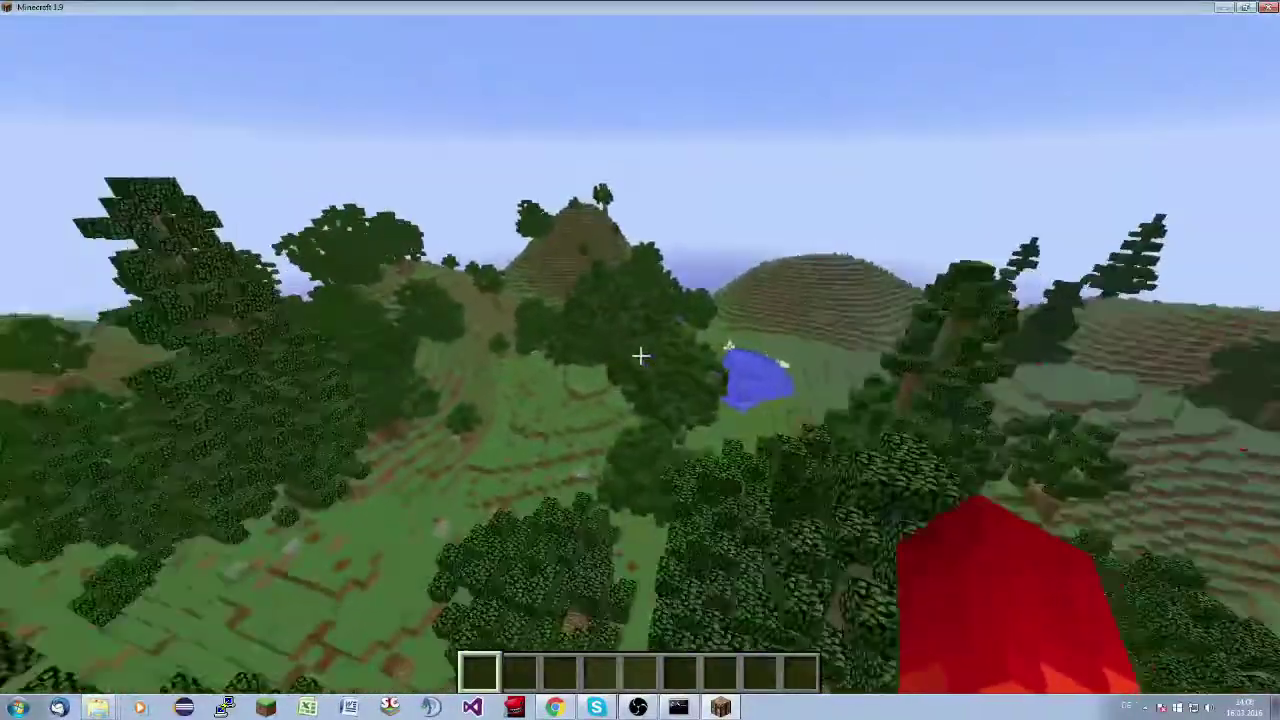
key(w)
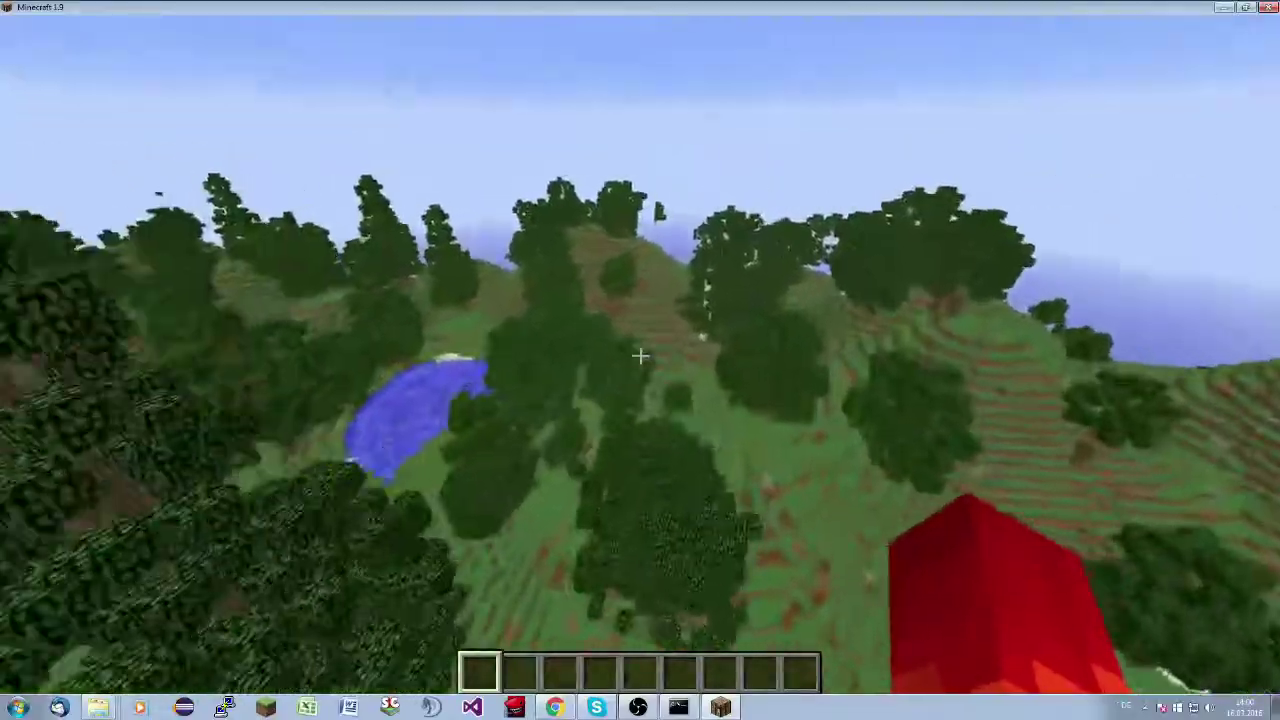
Step: Descend into the forest and move between the trees to examine the ground, slopes and custom trees up close
key(w)
key(shift)
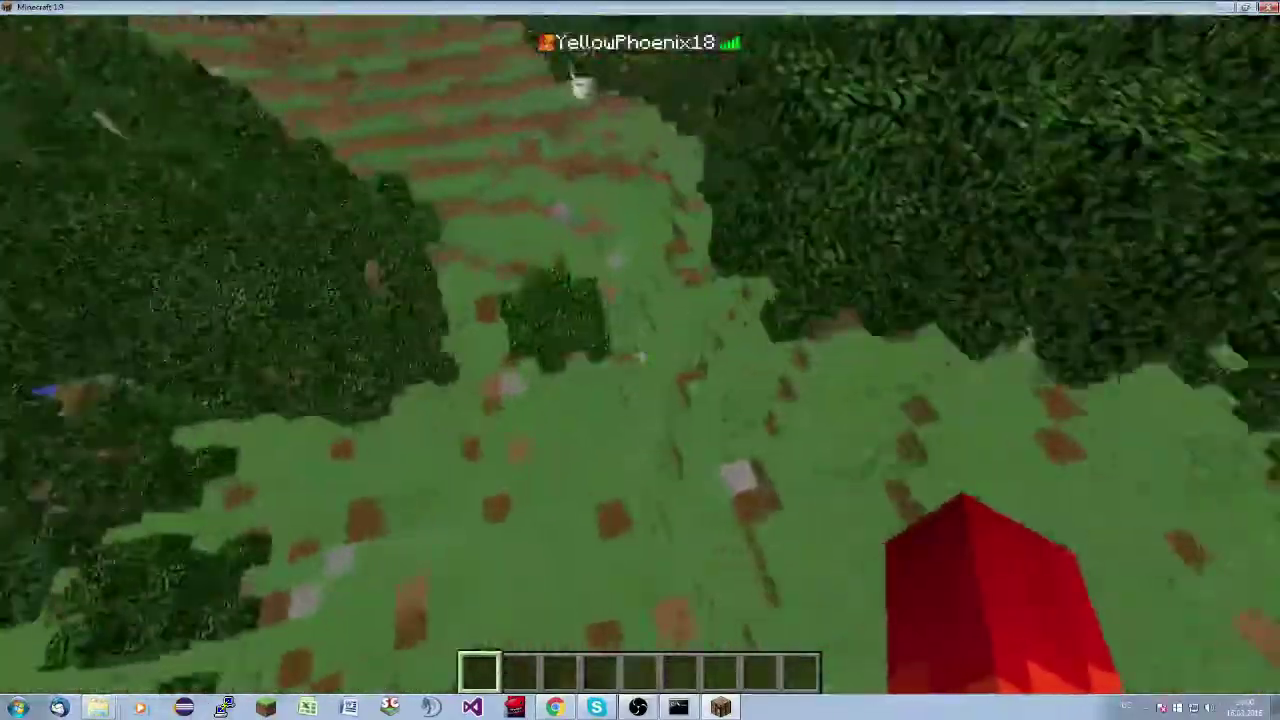
key(w)
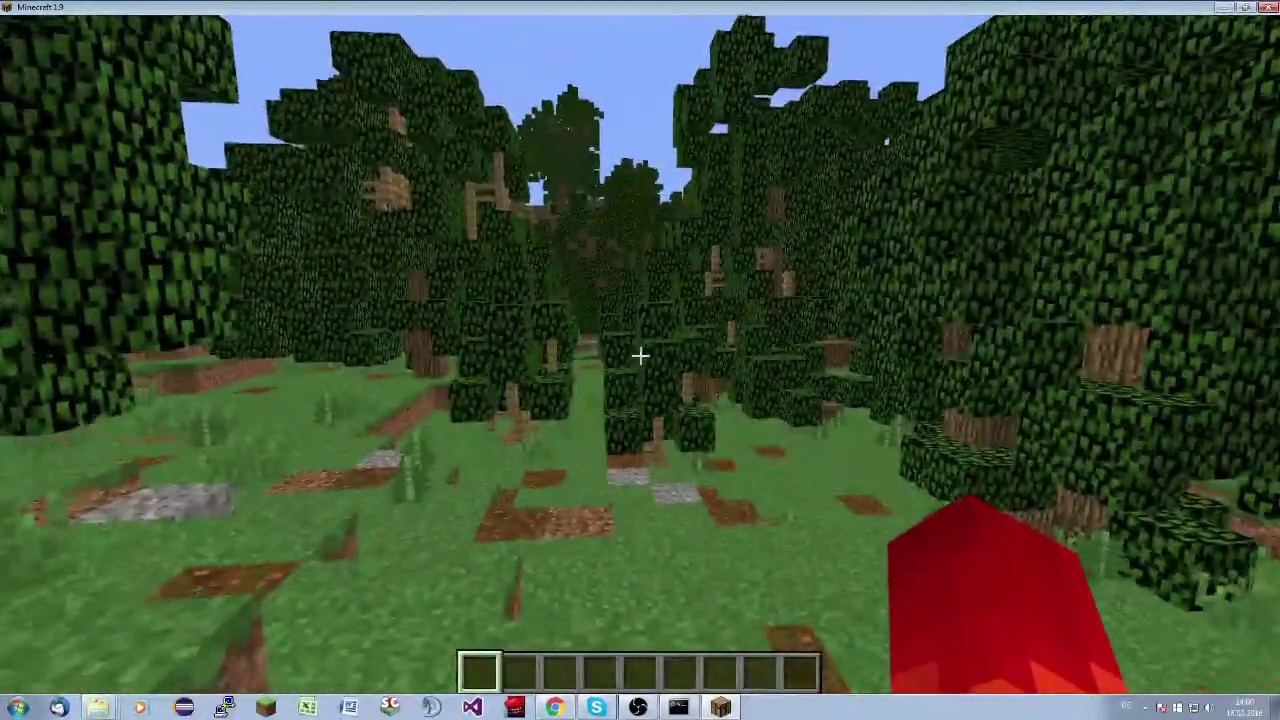
key(w)
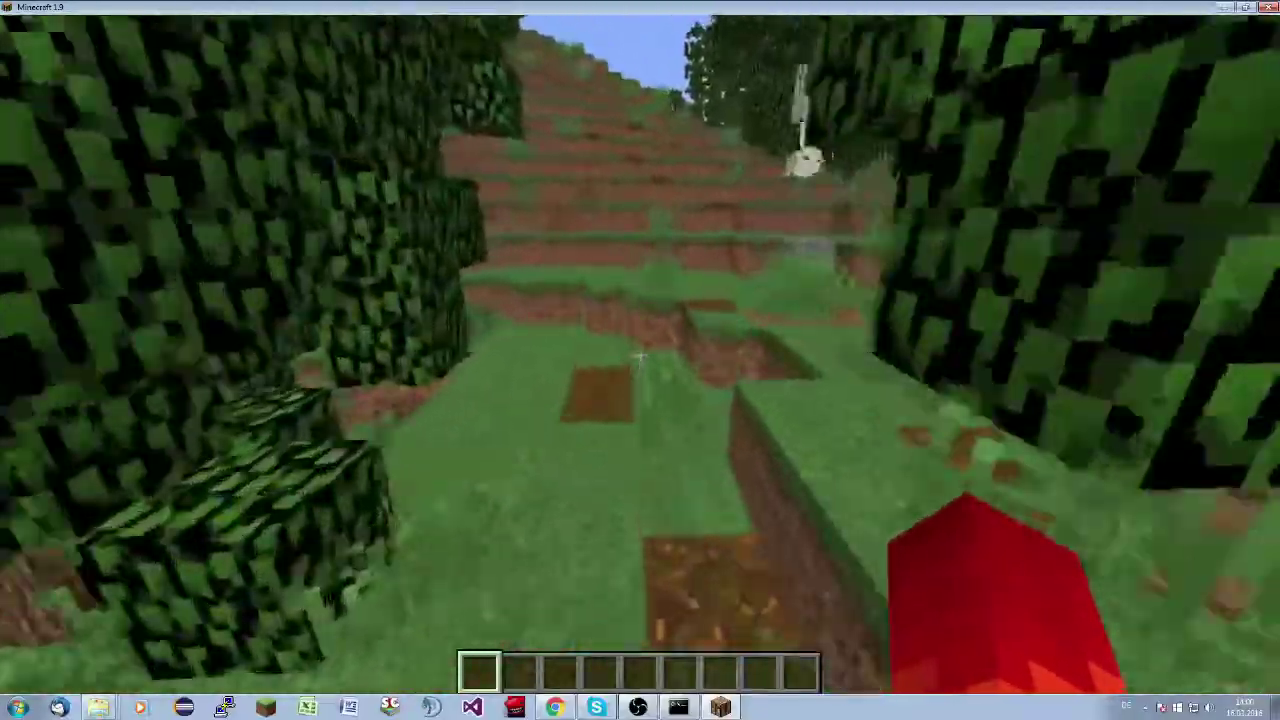
key(w)
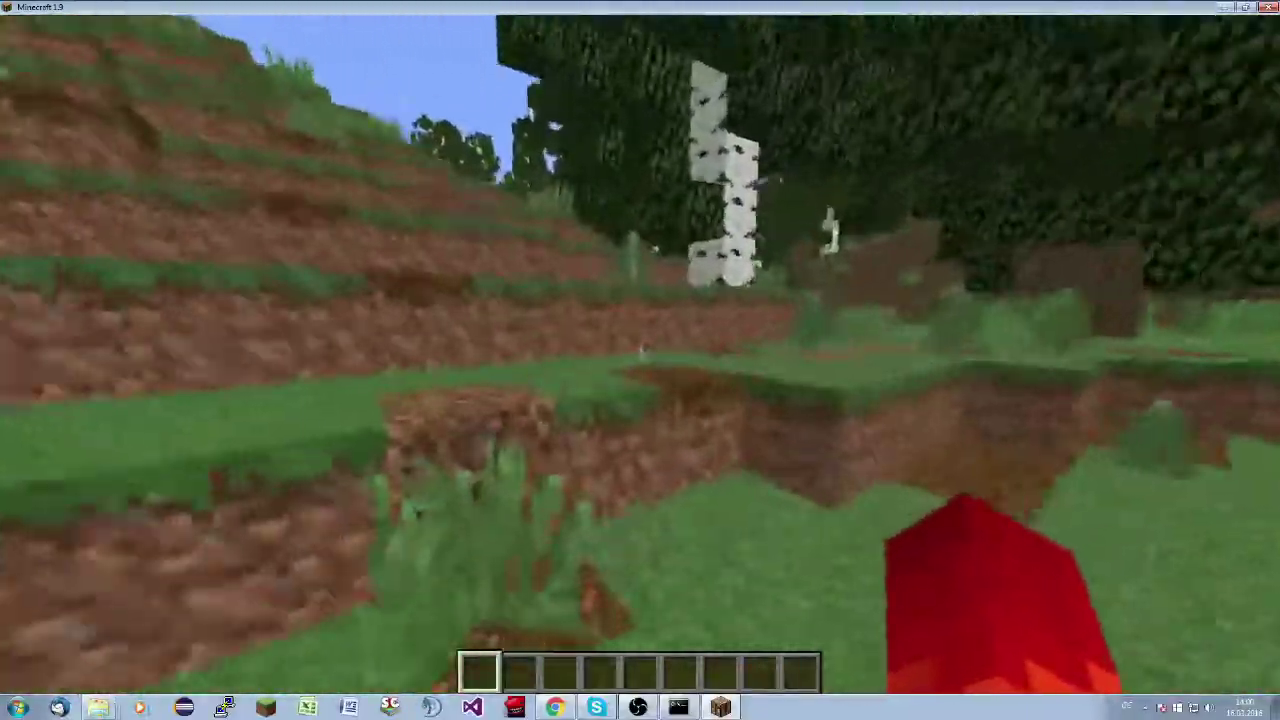
key(w)
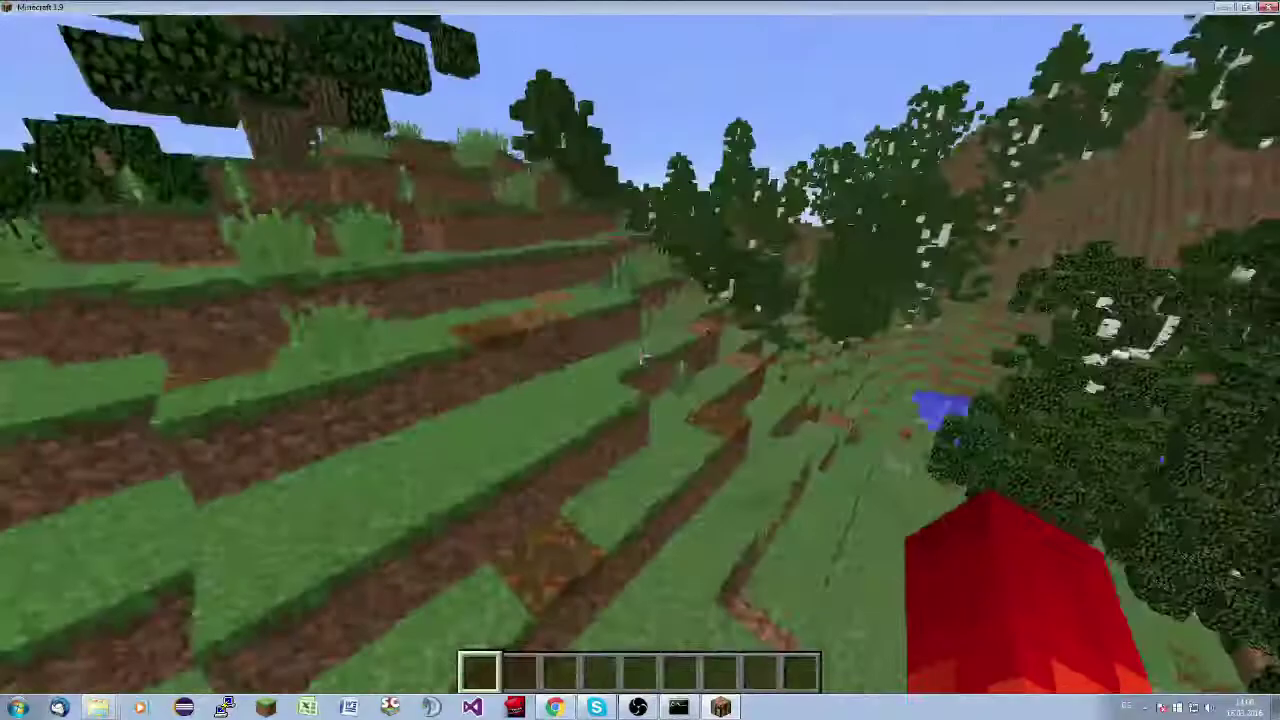
Step: Fly above the lakes and birch woods towards the flower-covered savanna hills to examine the biome transition
key(w)
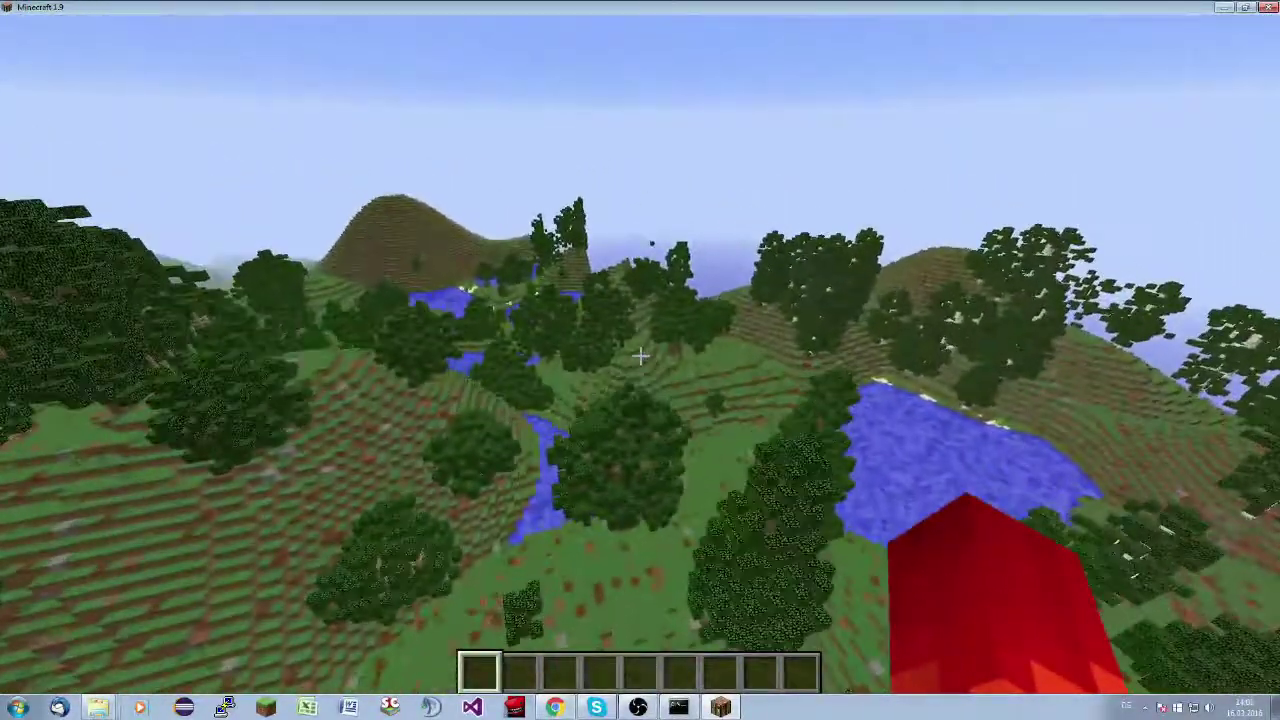
key(w)
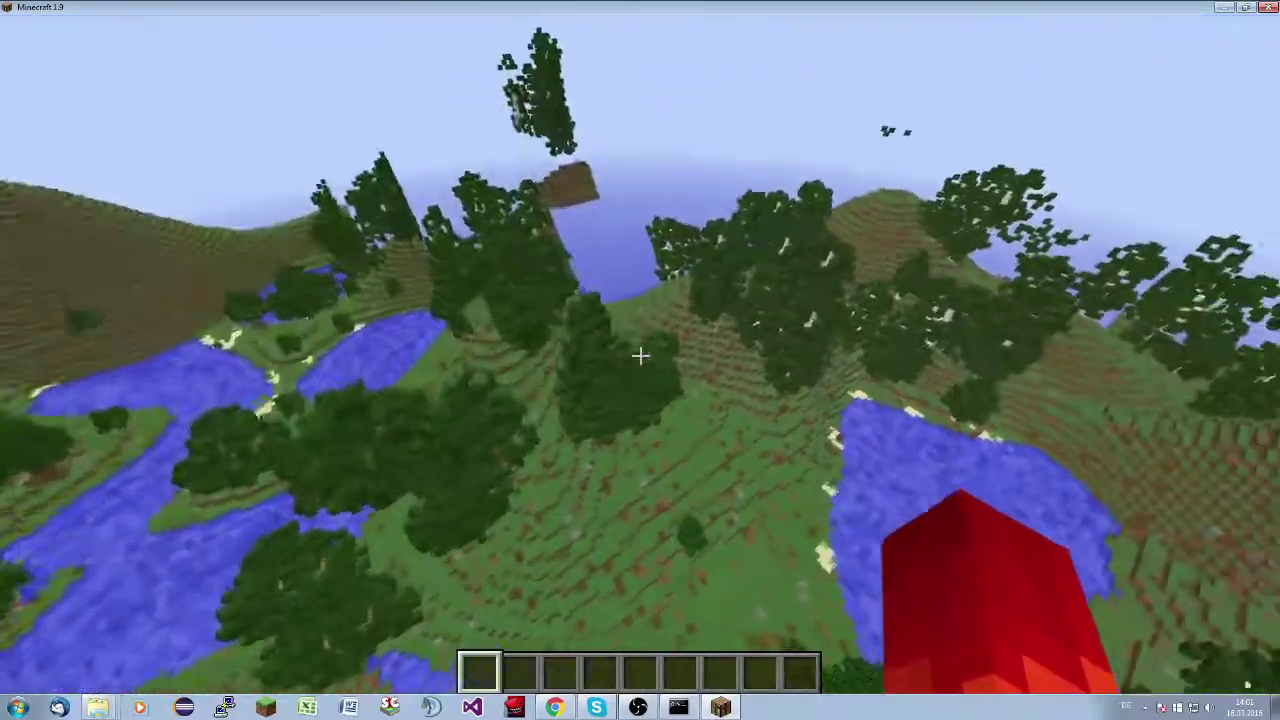
key(w)
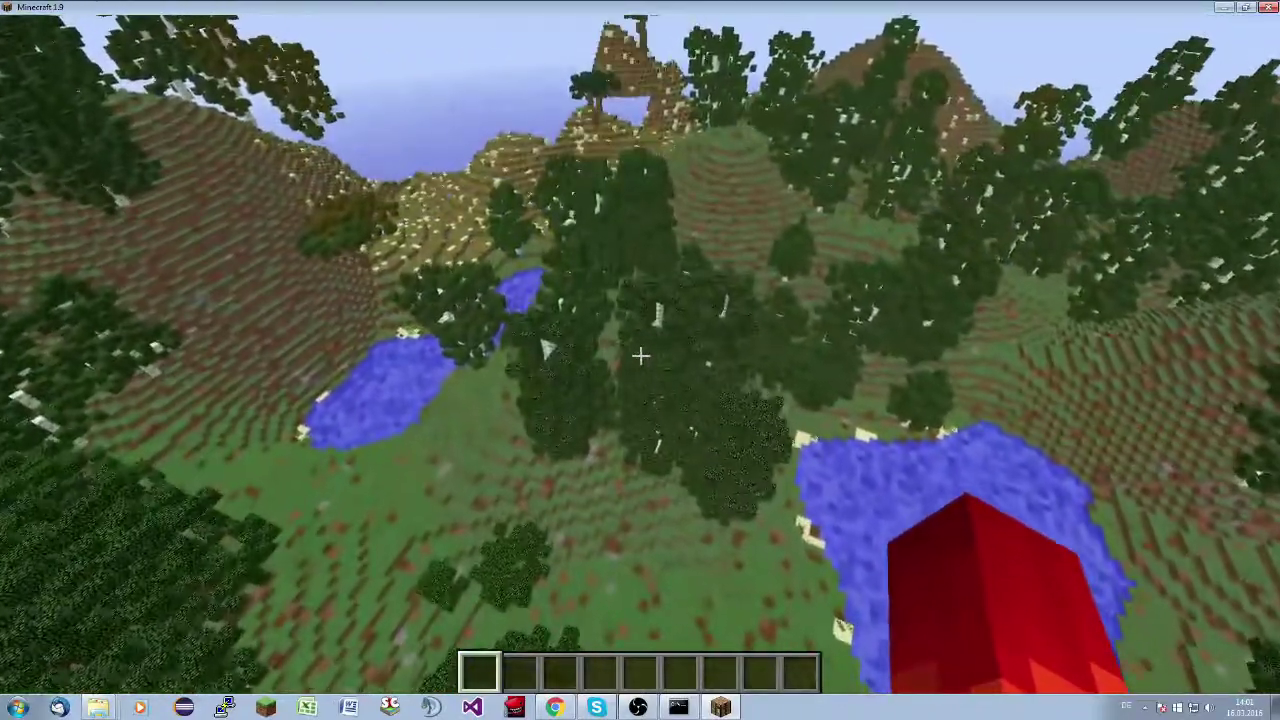
key(w)
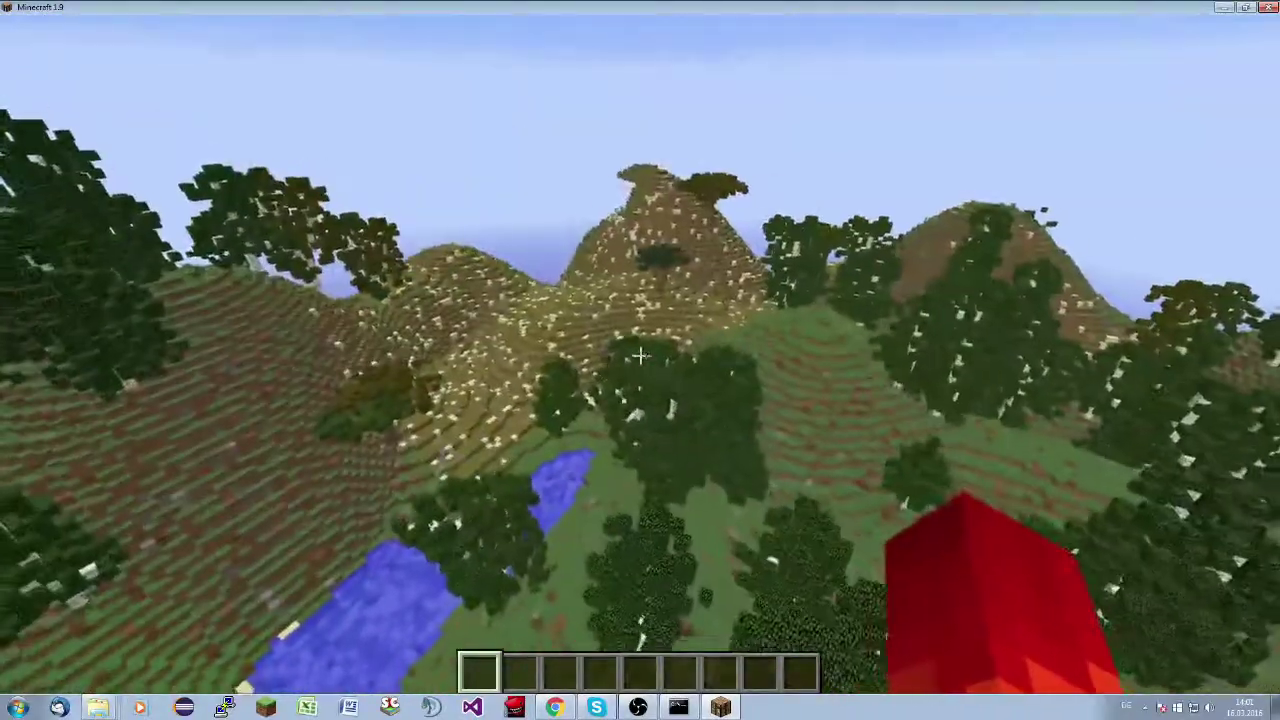
key(w)
key(w)
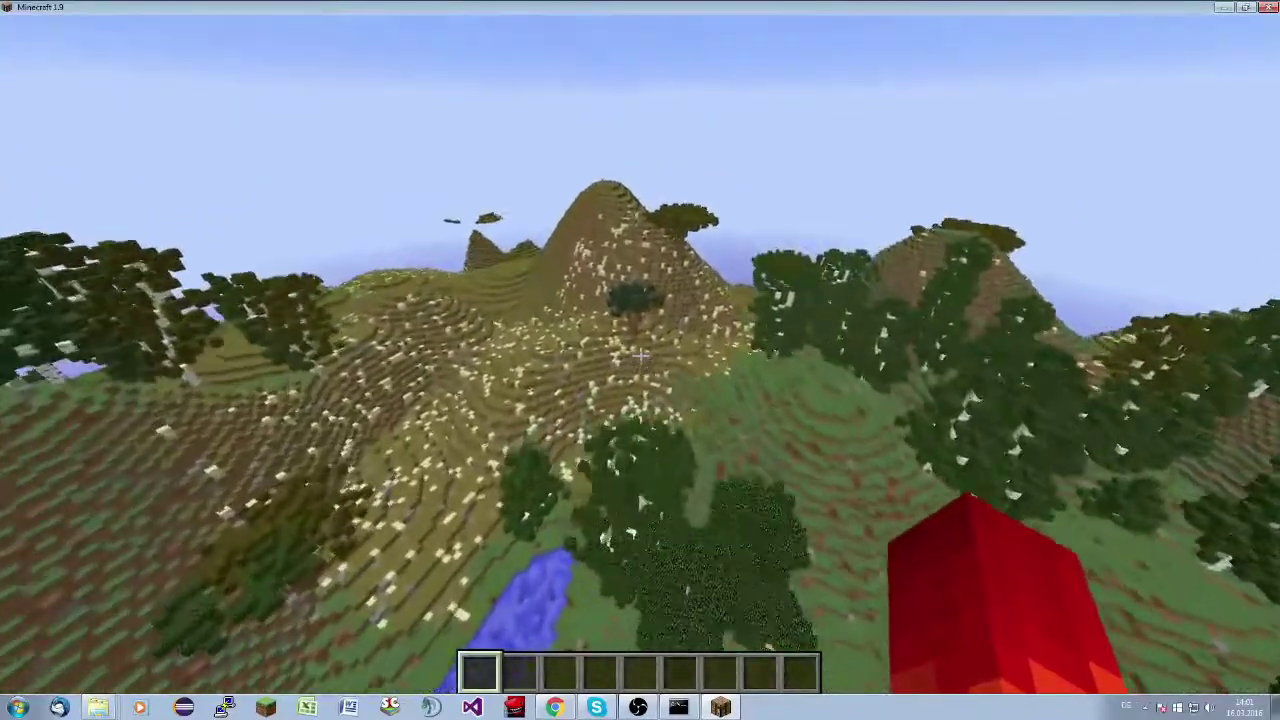
Step: Fly over the savanna to examine its hills, ponds, flowers and acacia trees, and turn back towards the forest
key(w)
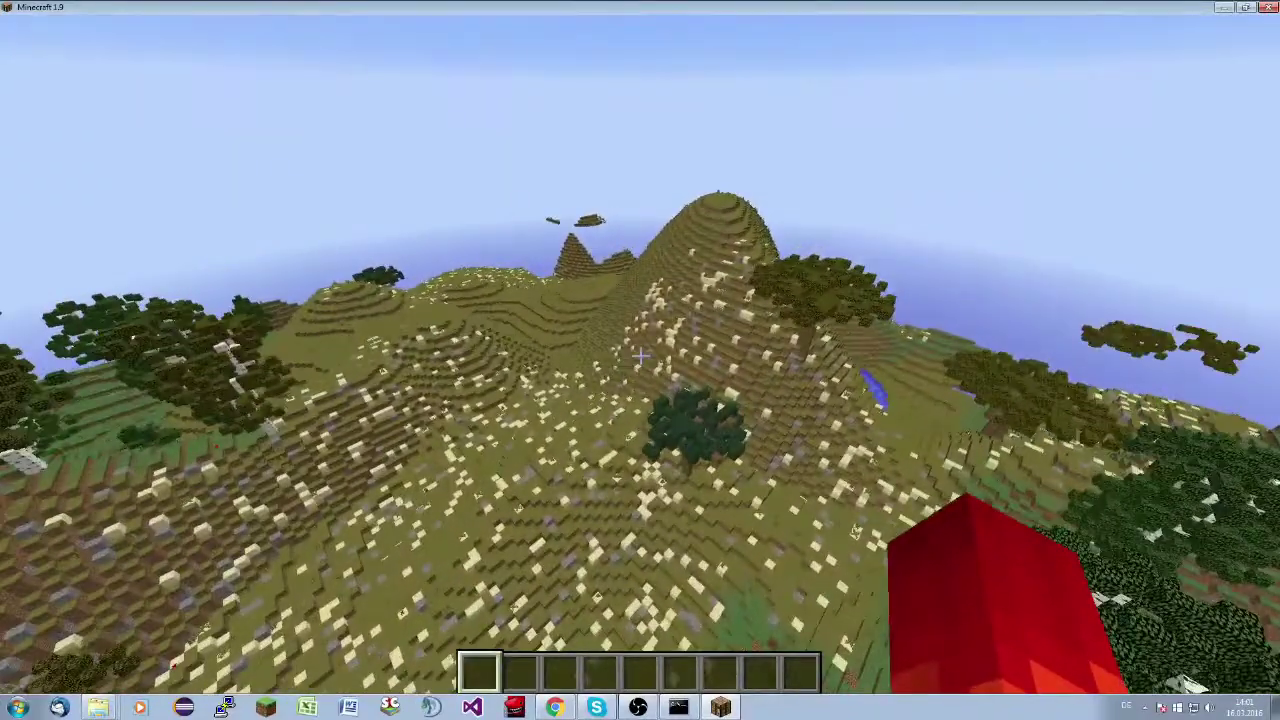
key(w)
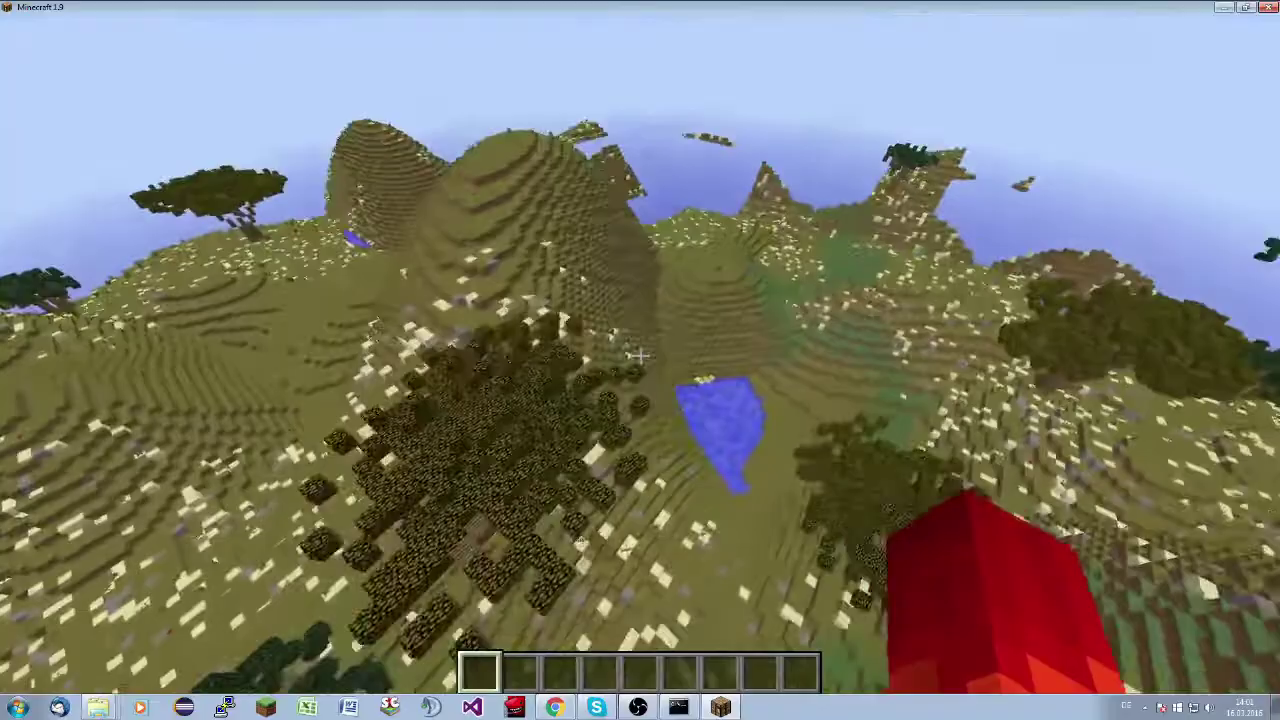
key(w)
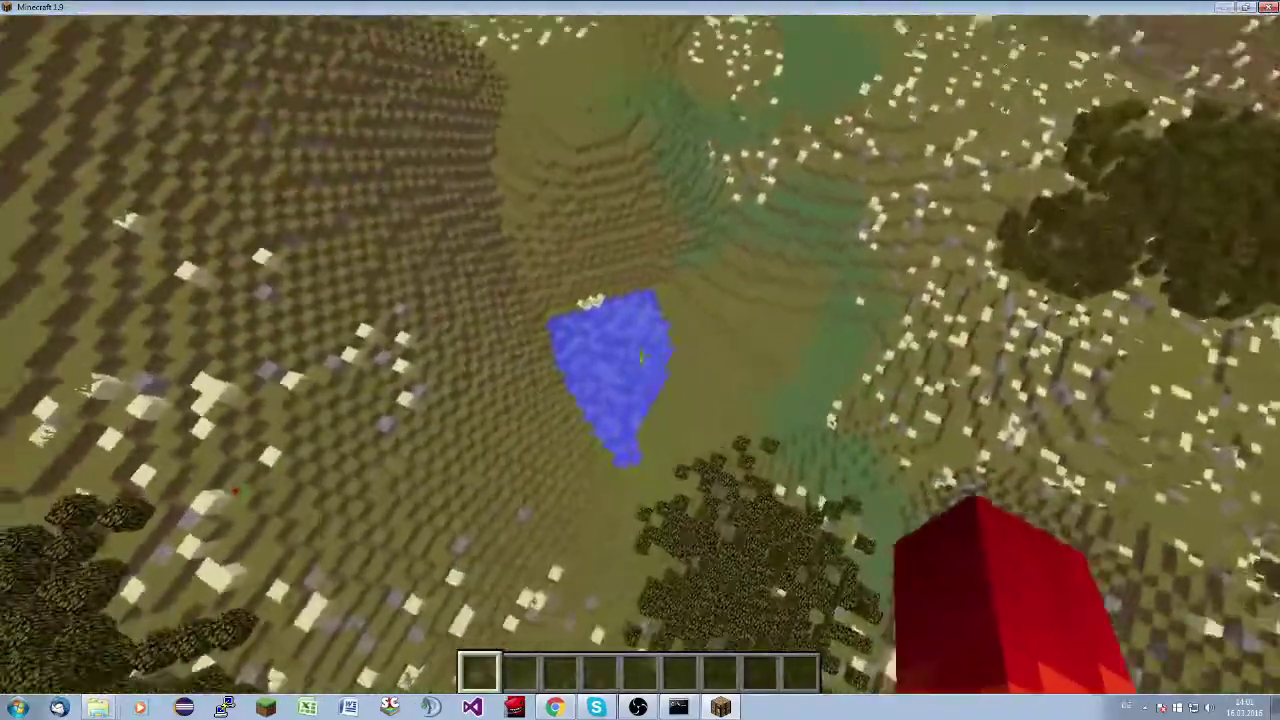
key(w)
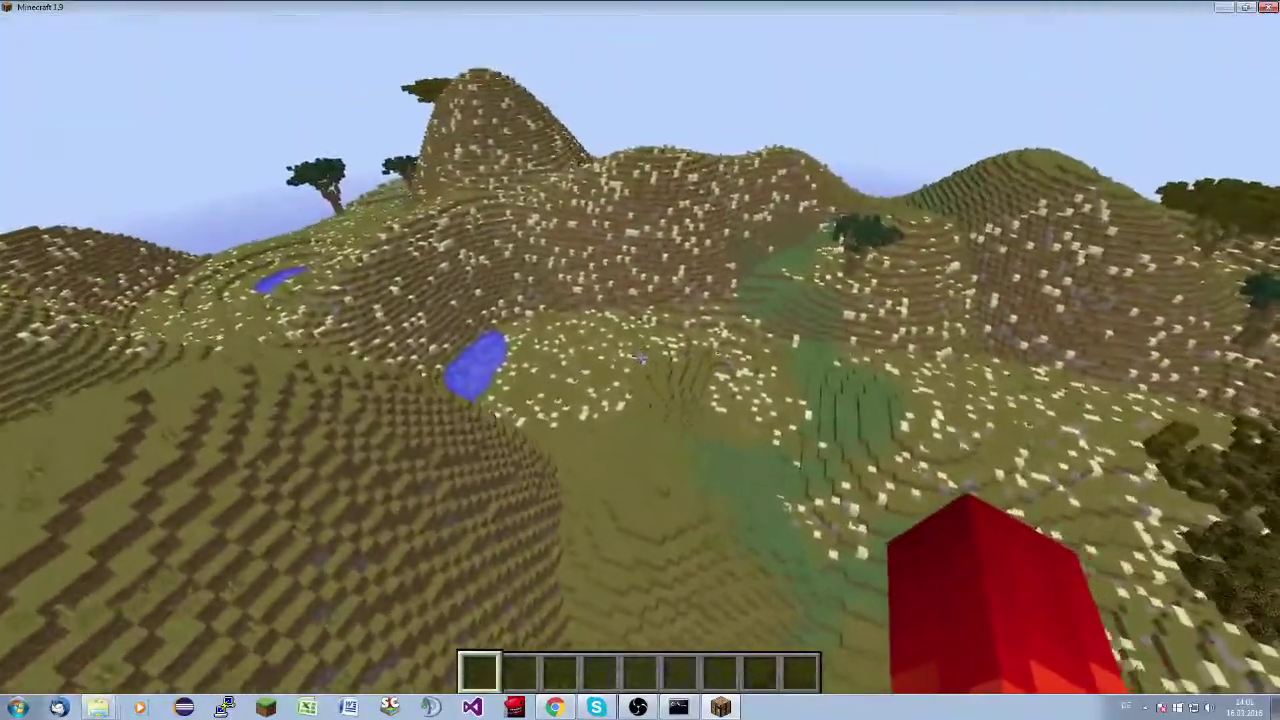
key(w)
key(w)
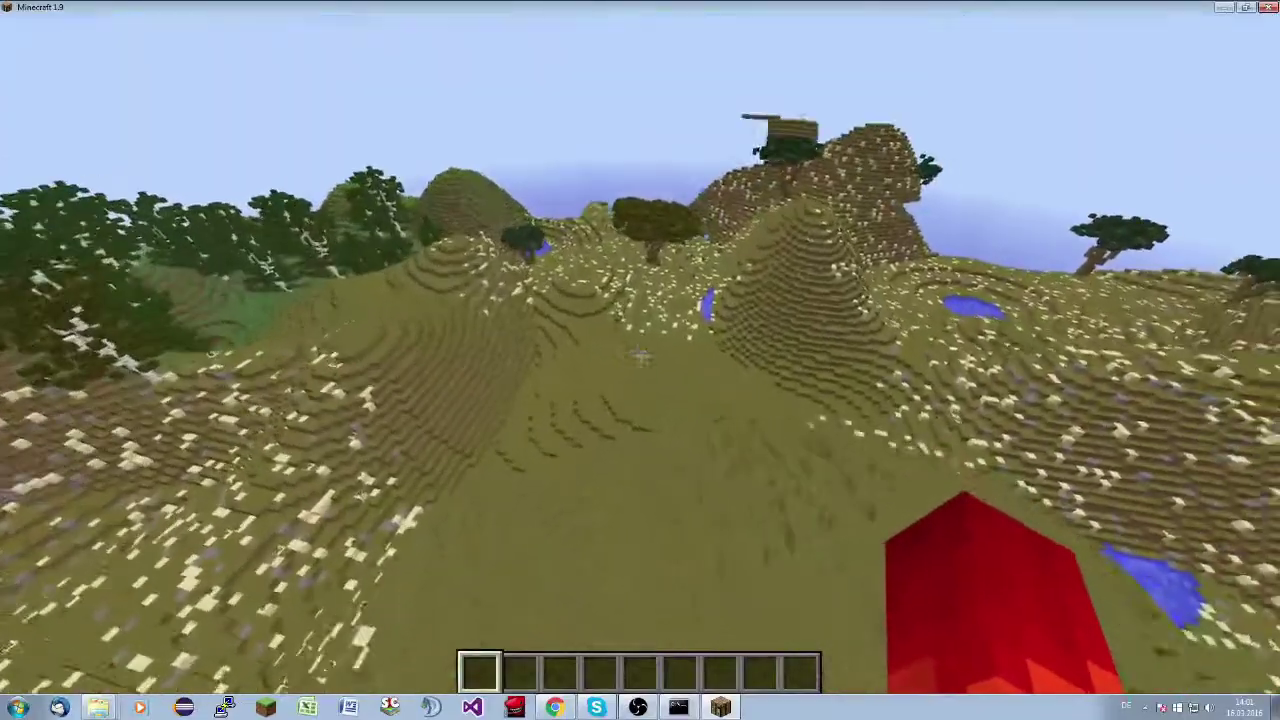
key(w)
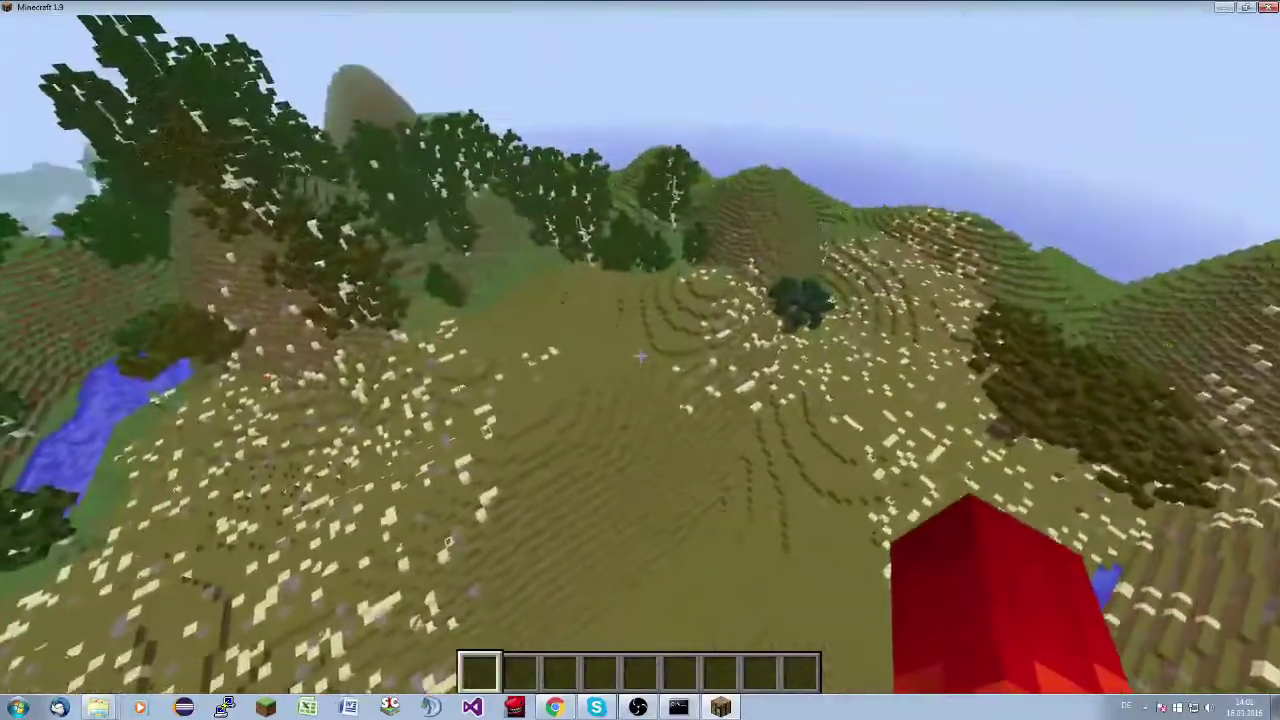
key(w)
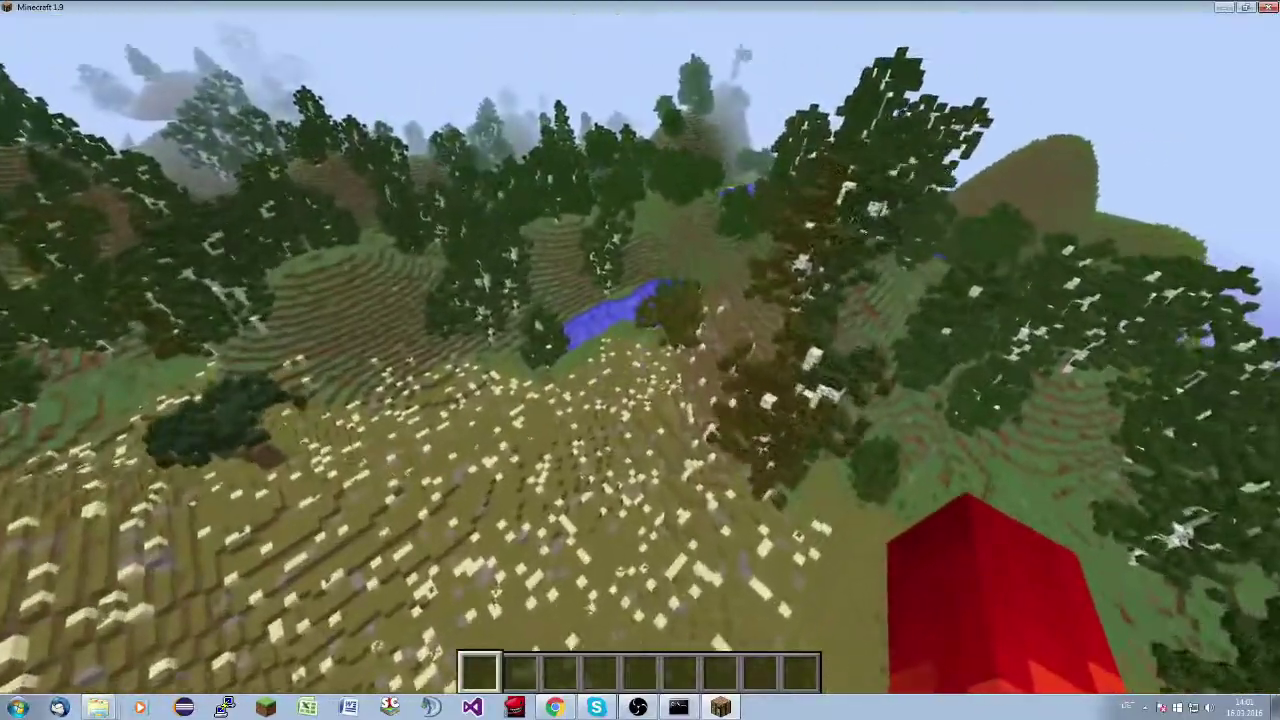
Step: Fly over the branching rivers and back to the savanna's edge to examine how water, forest and savanna meet
key(w)
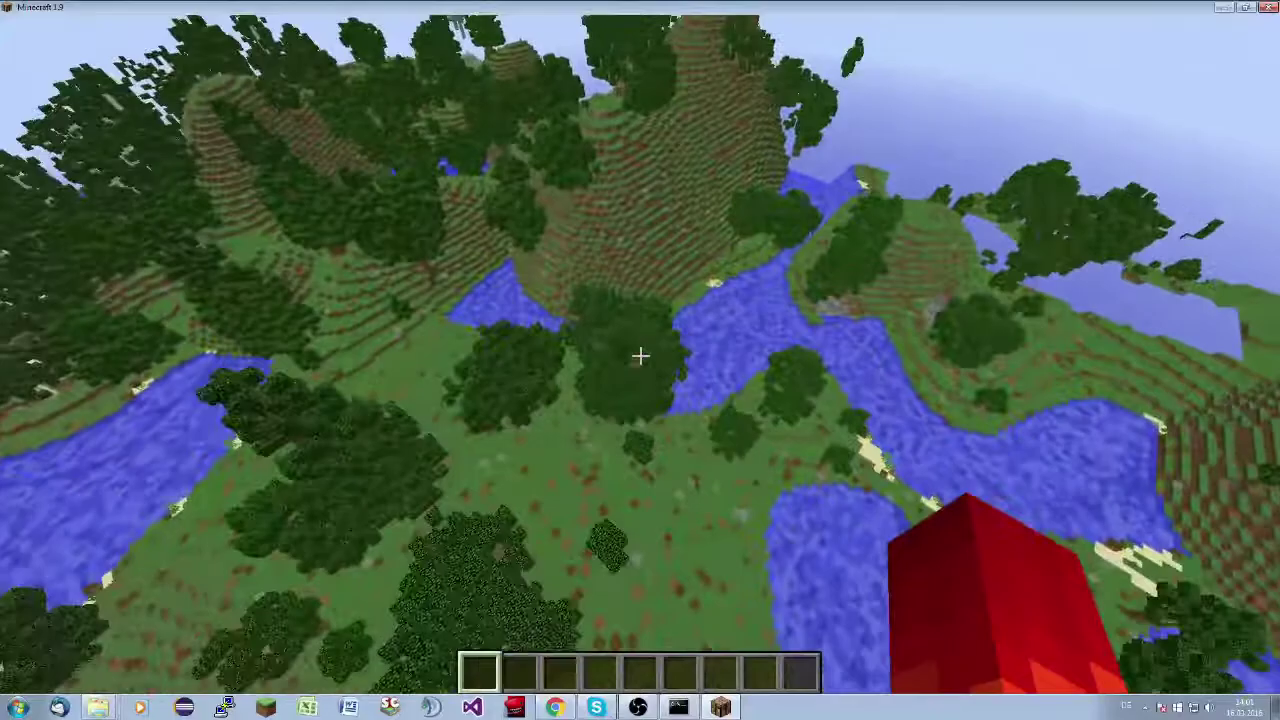
key(w)
key(w)
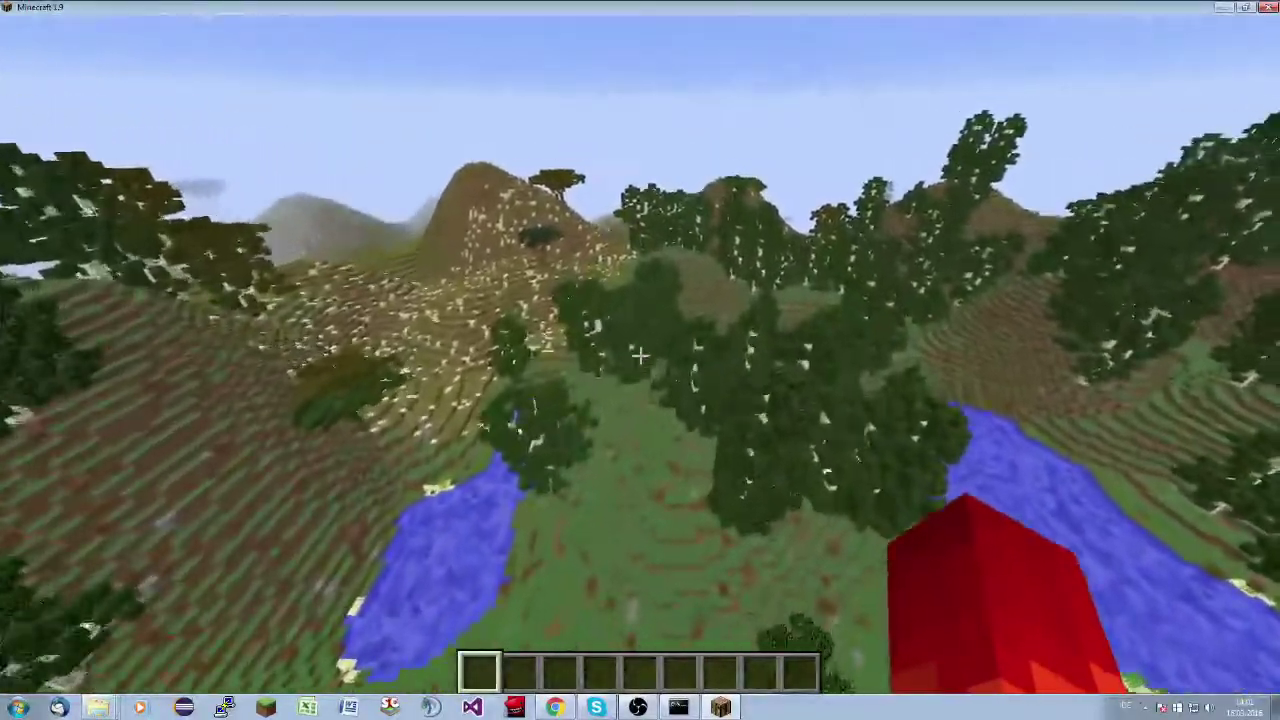
key(w)
key(w)
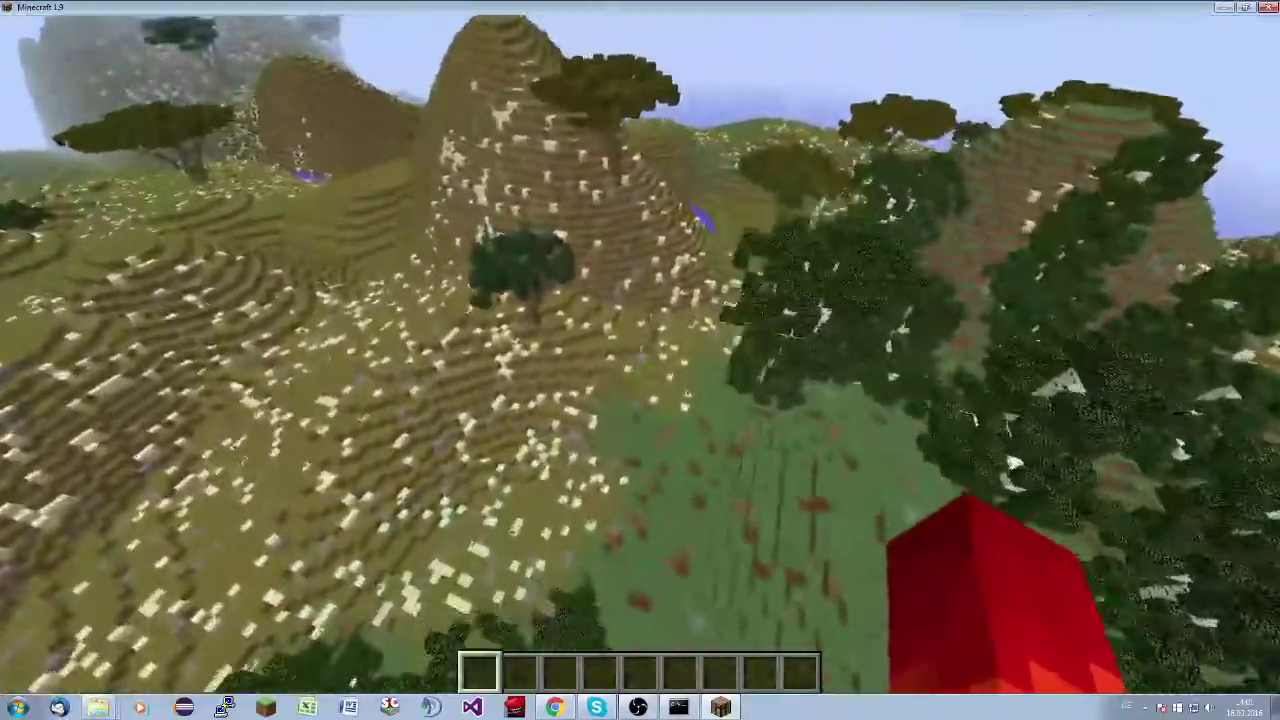
Step: Fly over the birch forest and land on the grass facing the terraced hill beside the water
key(w)
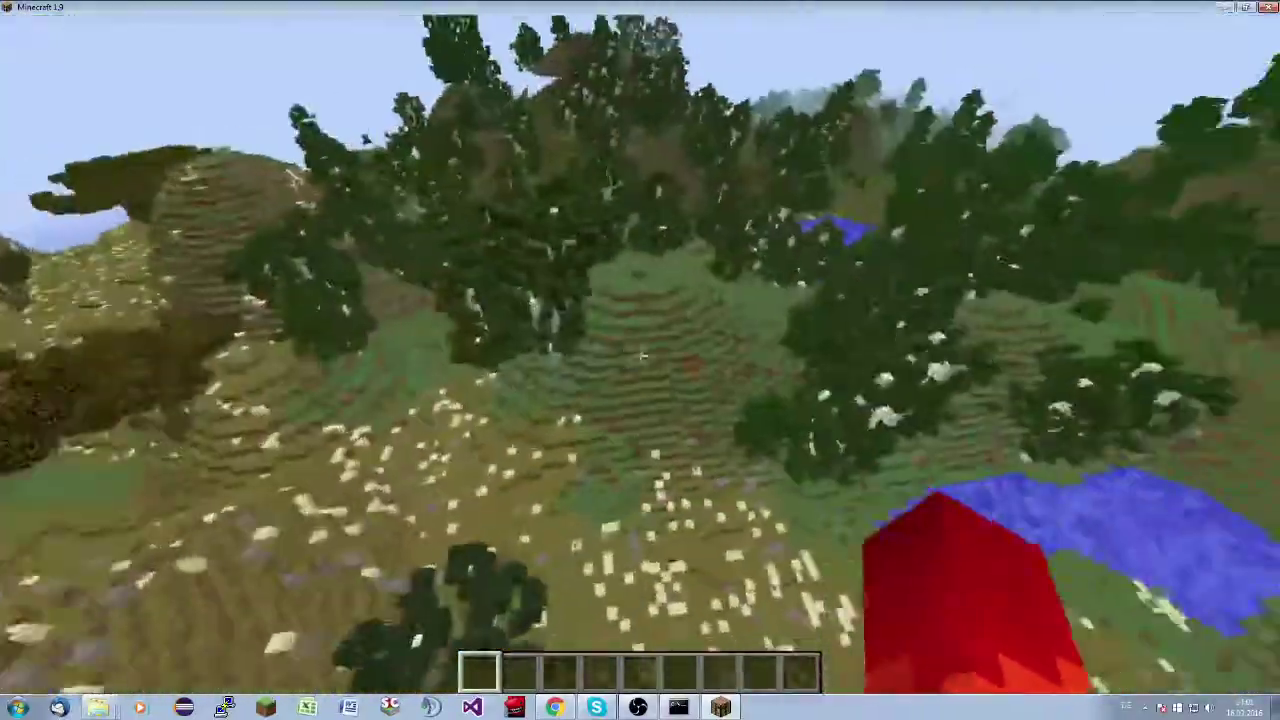
key(w)
key(w)
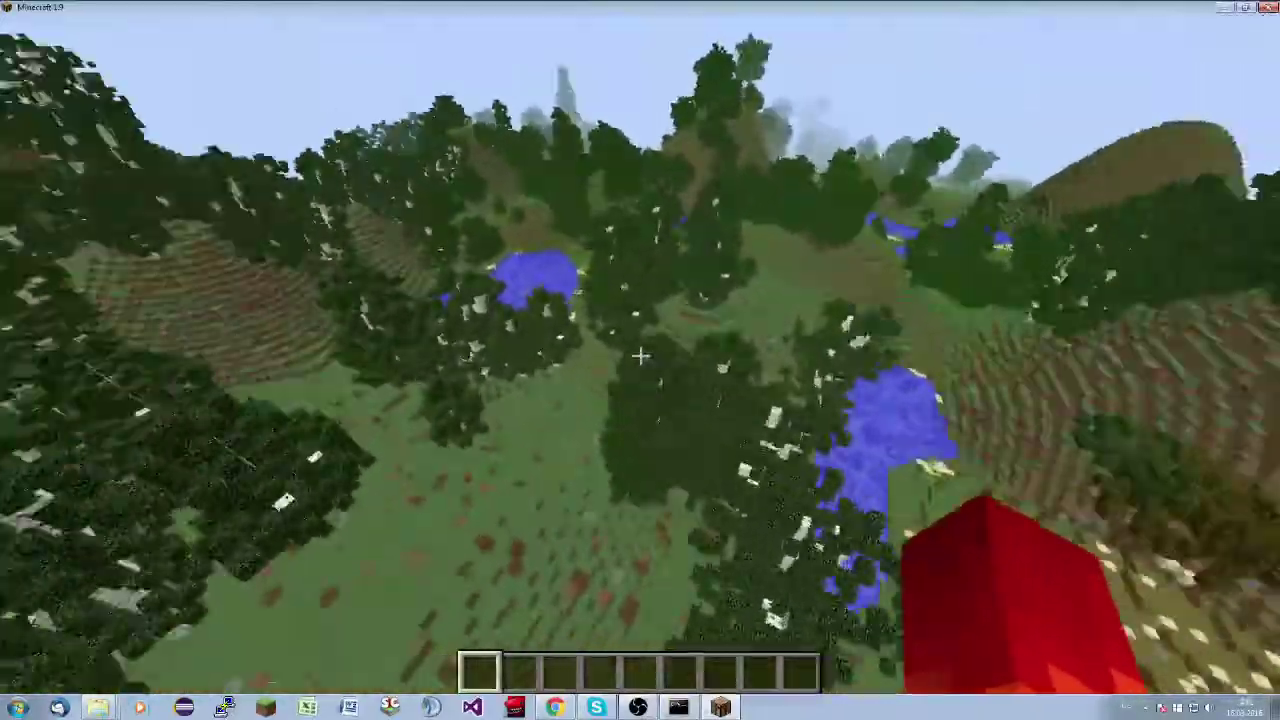
key(w)
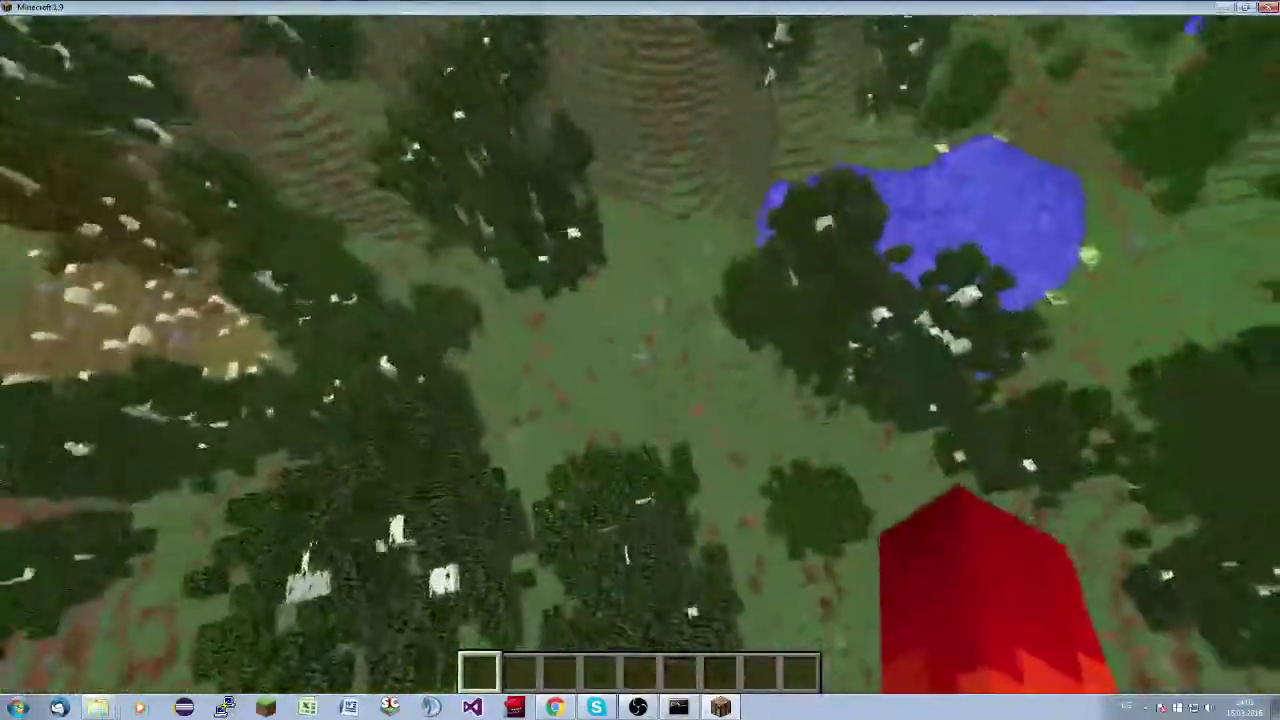
key(w)
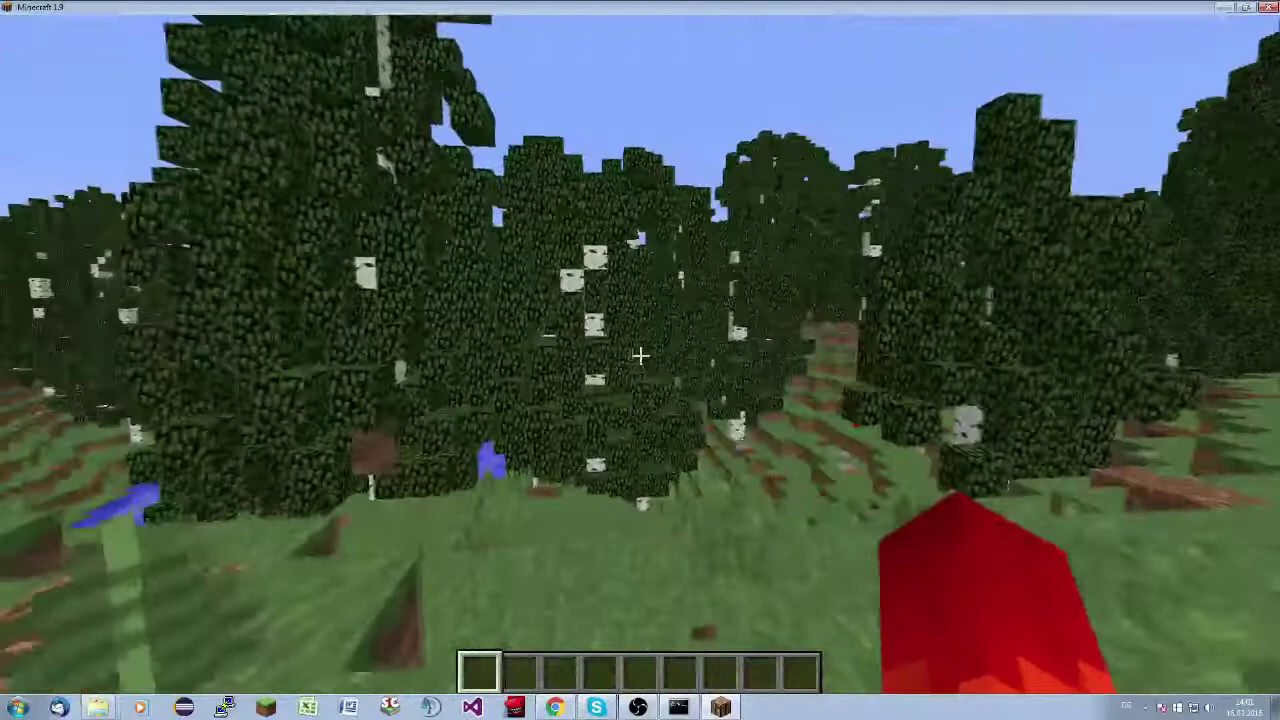
key(w)
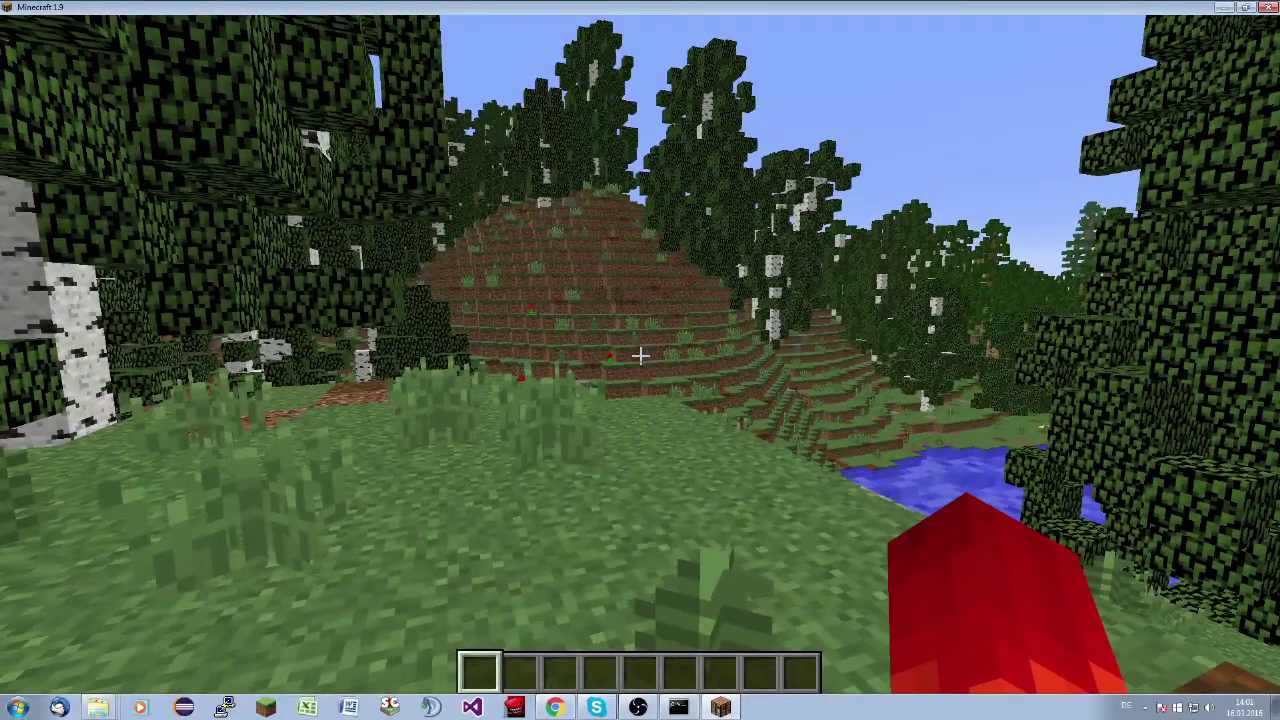
Step: Pause the game and switch to Chrome with the RealisticWorldGenerator resource page on SpigotMC
key(Escape)
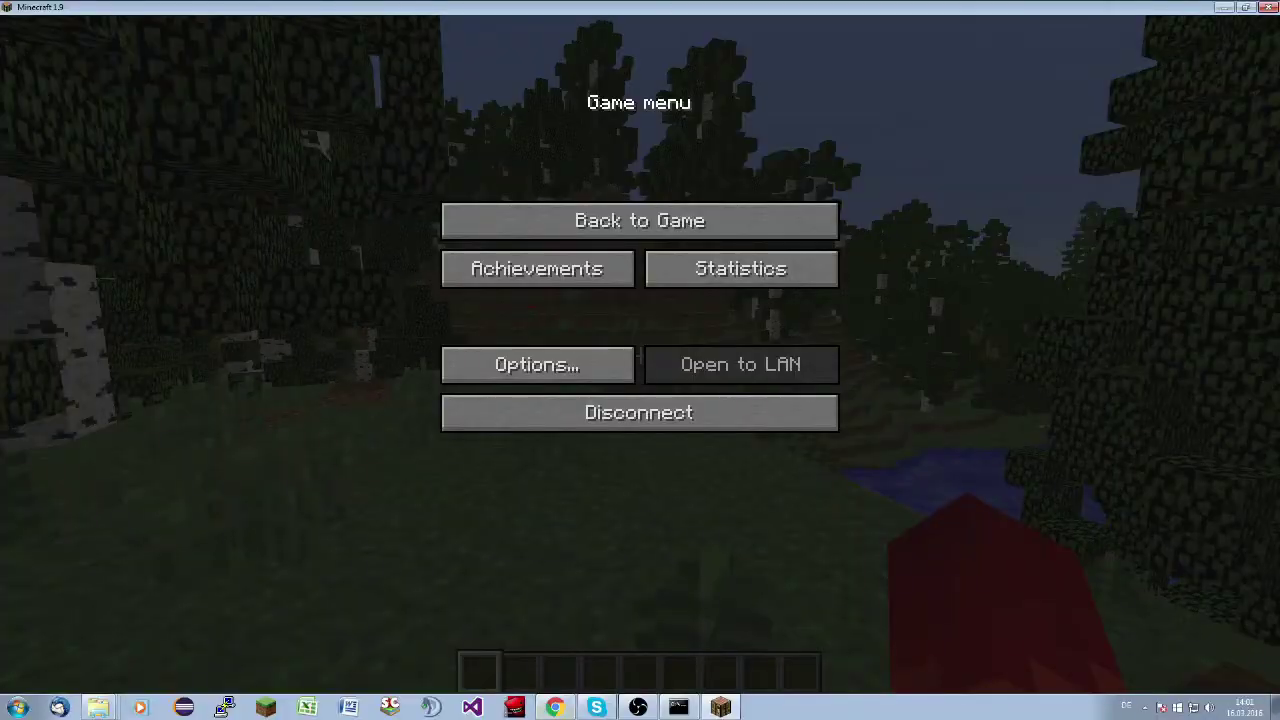
click(555, 707)
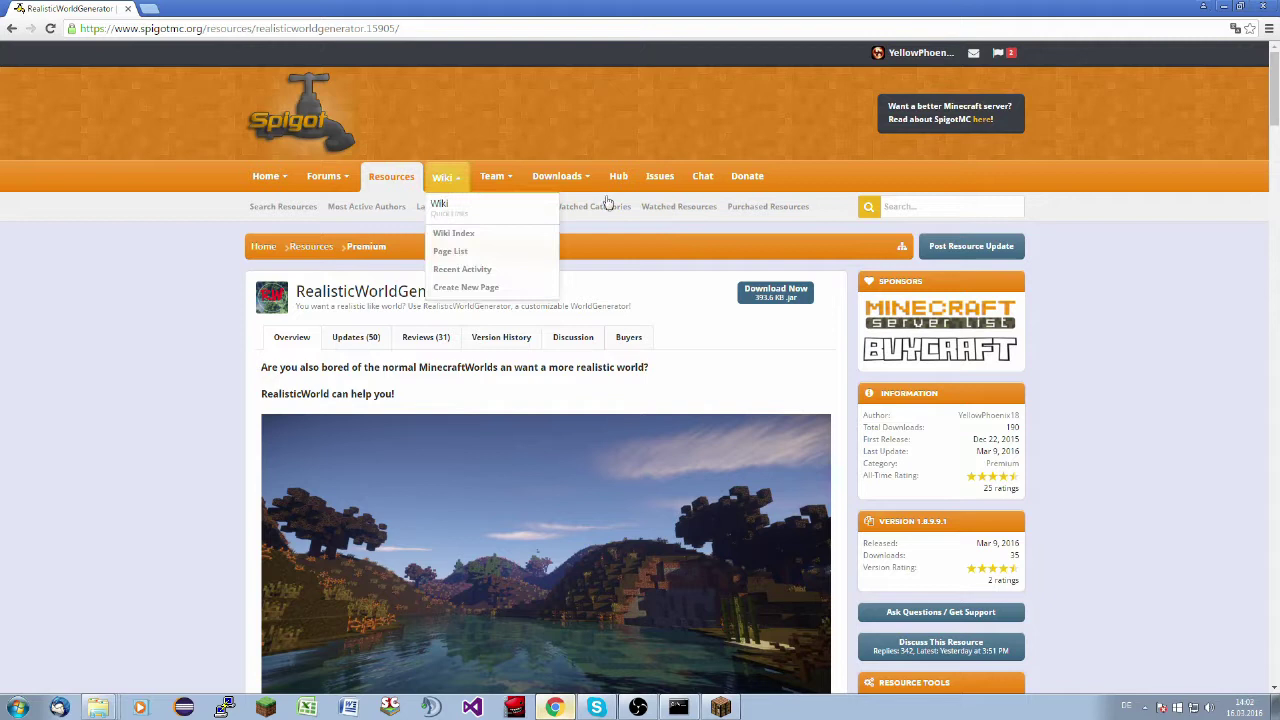
Step: Search the SpigotMC resource category for Multiworld, read through the results, and reopen the search from the general resources overview
click(893, 207)
text(Mi)
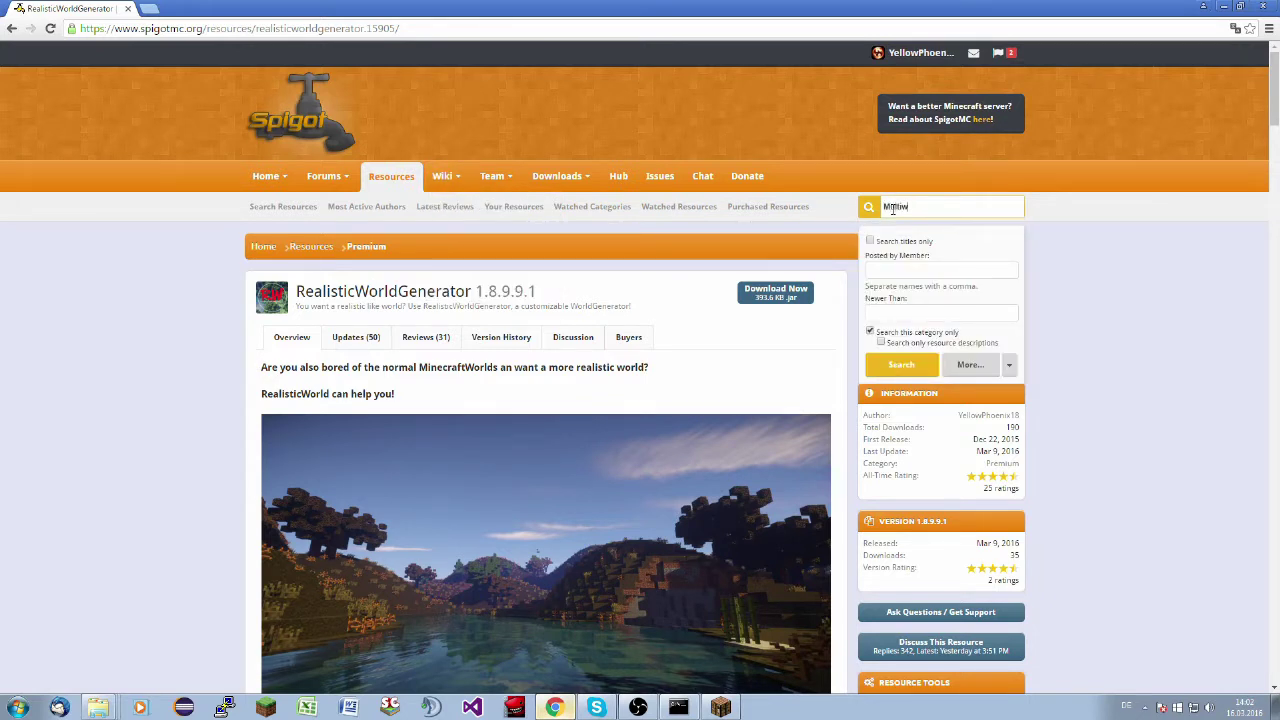
click(898, 370)
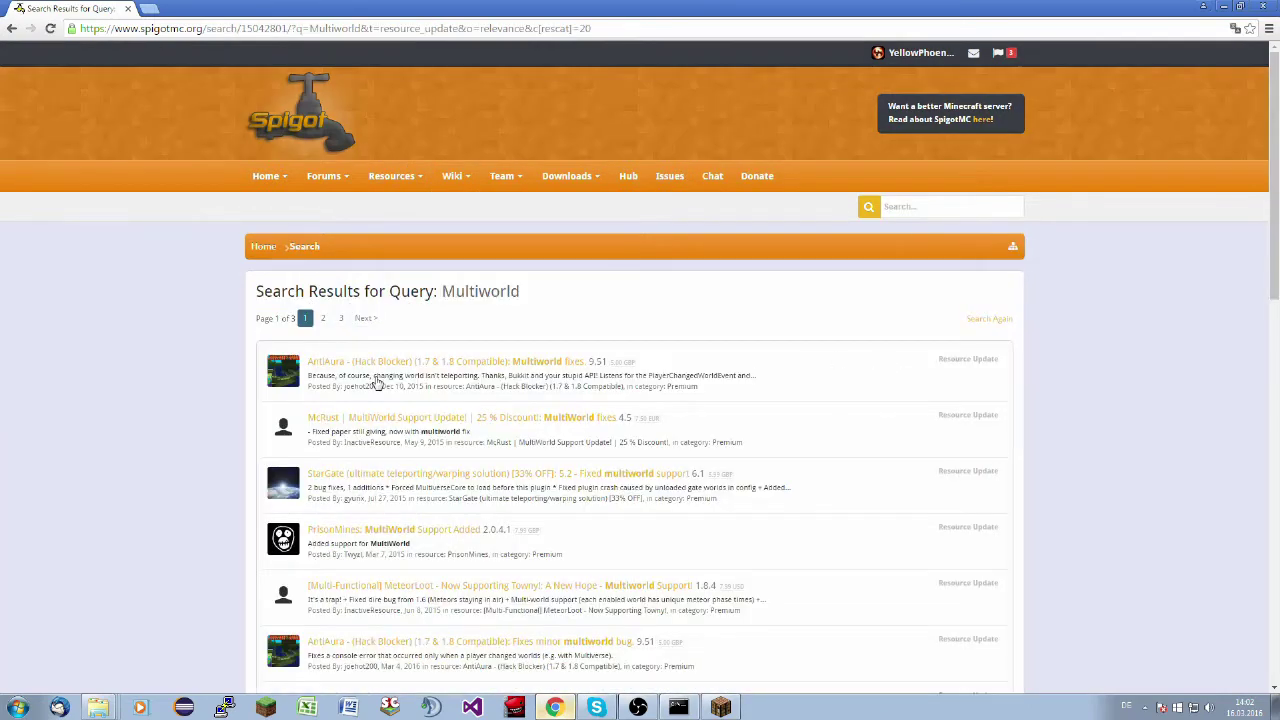
scroll(396, 383, down, 3)
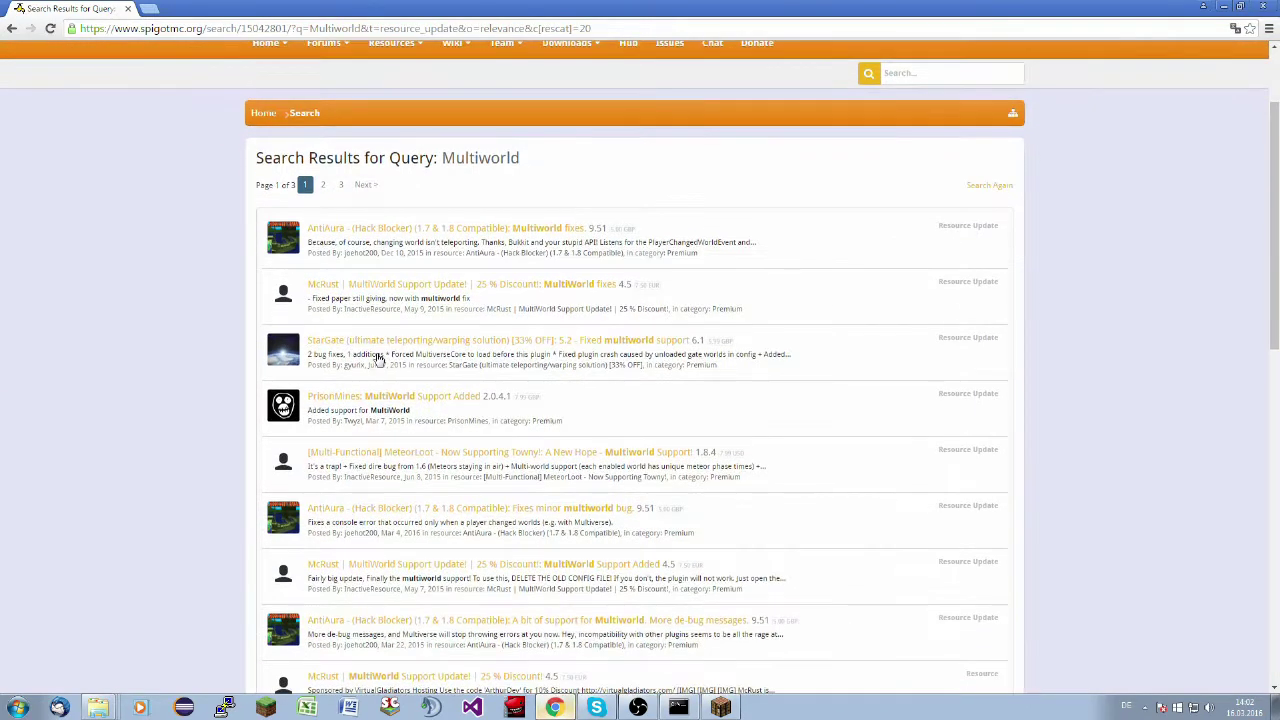
scroll(375, 356, down, 2)
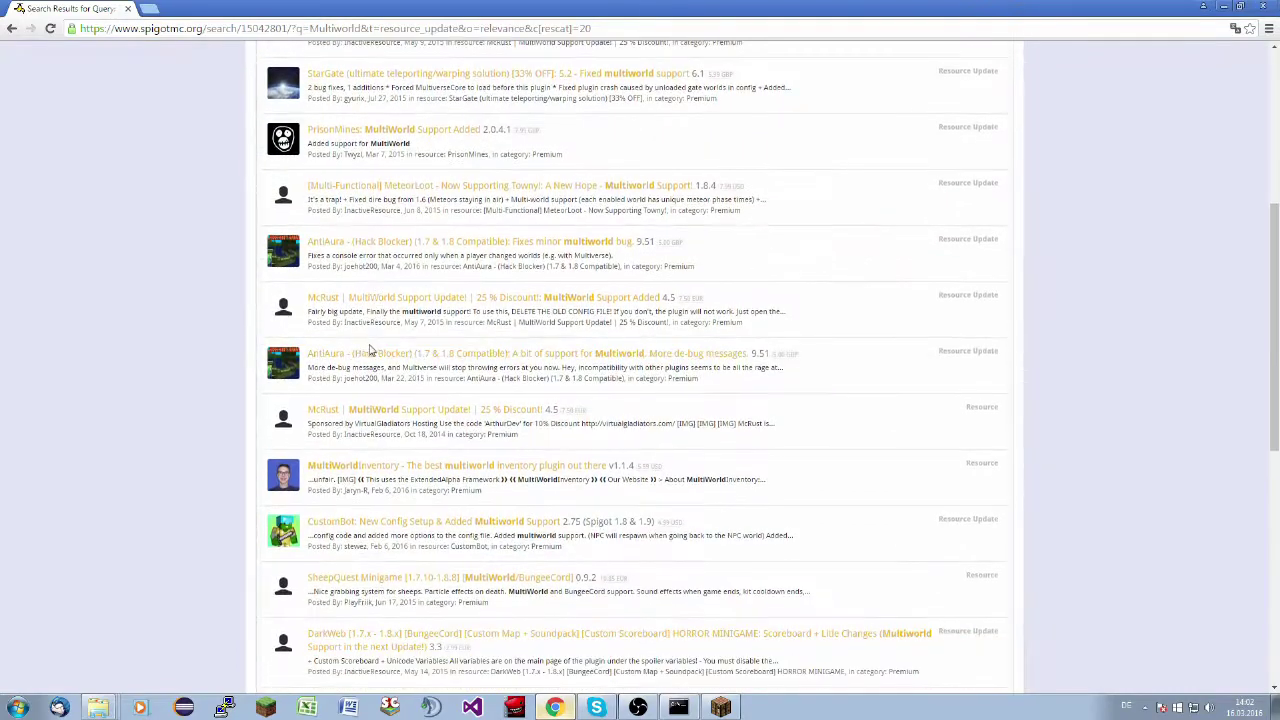
scroll(371, 353, down, 3)
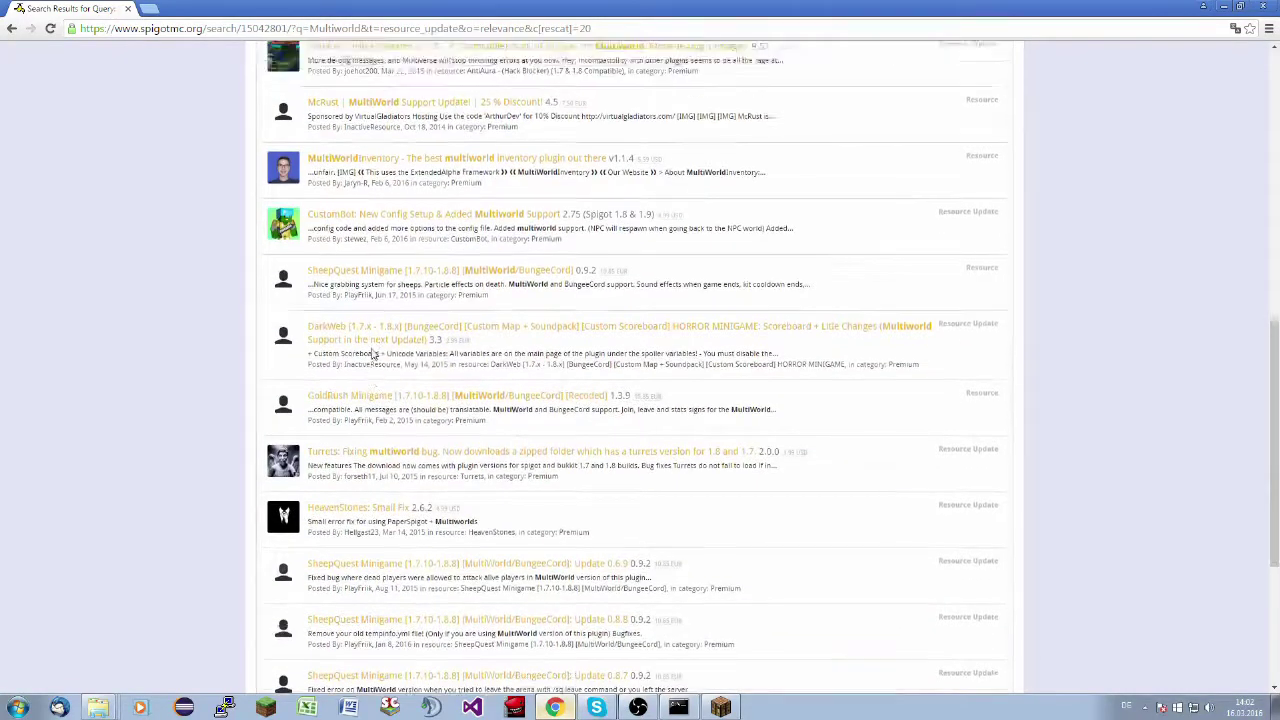
scroll(372, 355, up, 7)
click(395, 184)
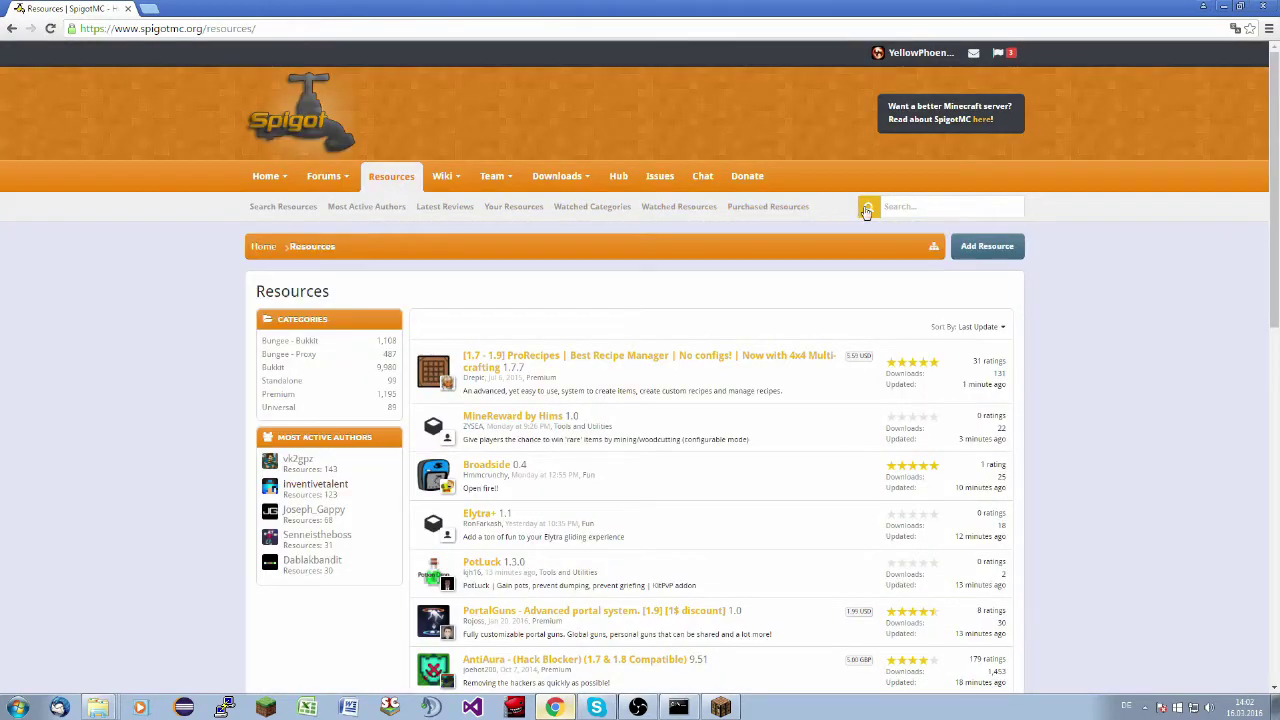
click(905, 206)
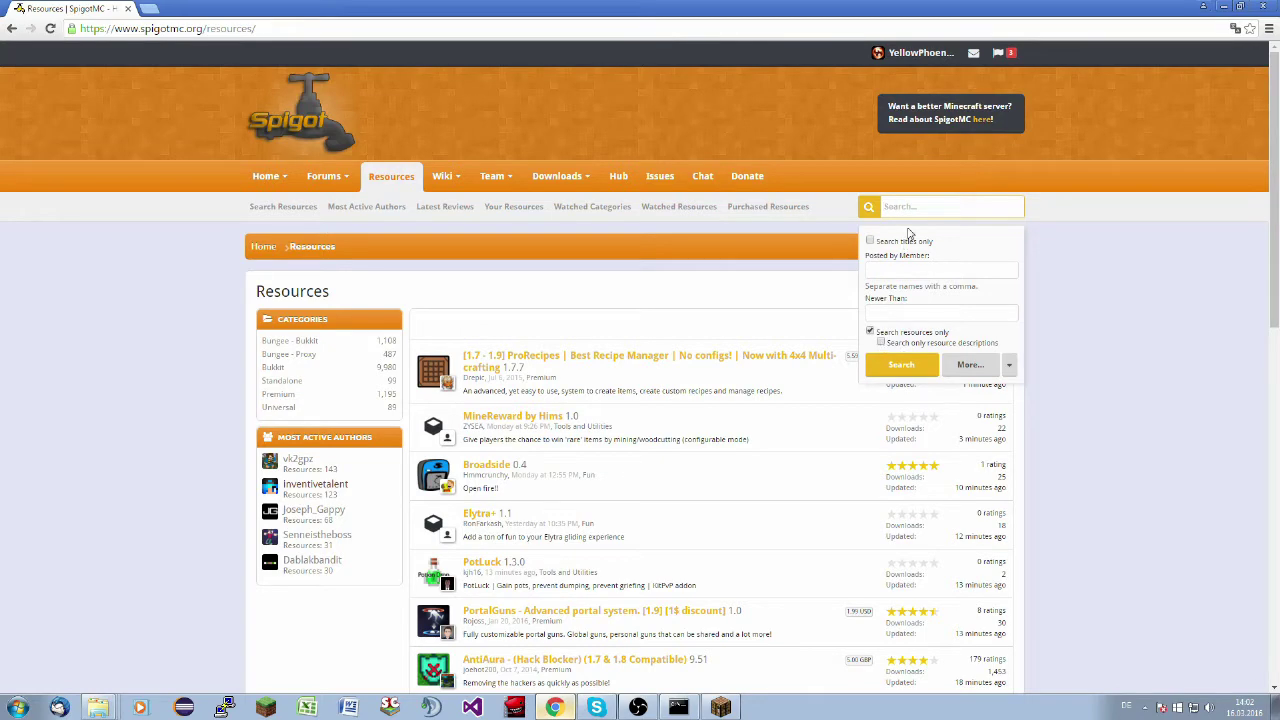
Step: Search Google for multiworld in a new browser tab
click(149, 8)
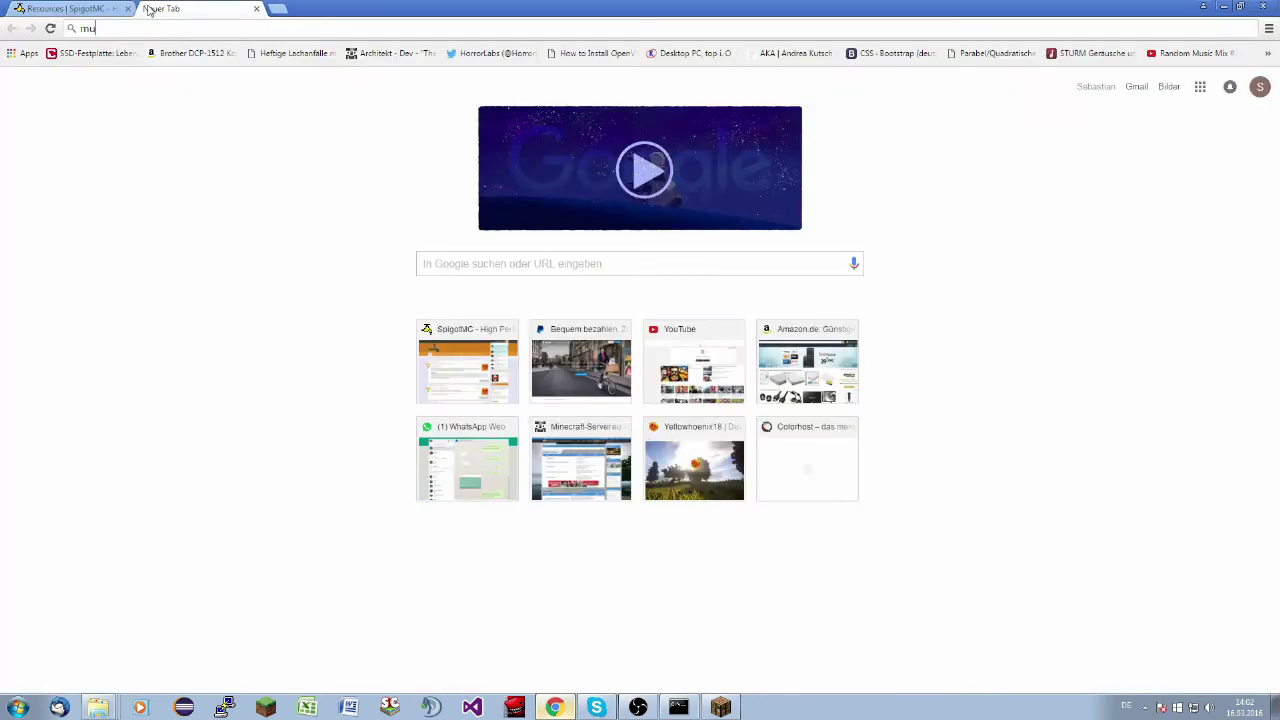
text(multiworld)
key(Return)
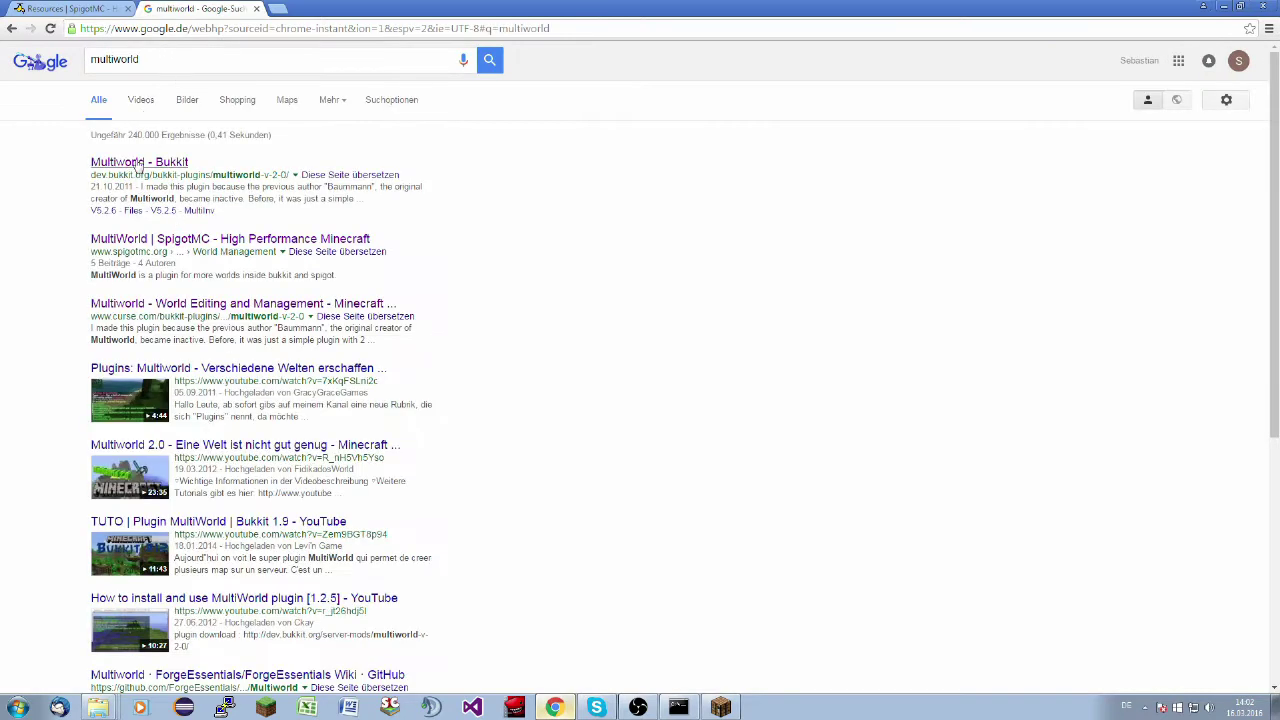
Step: Open the v5.2.6 file page of Multiworld on BukkitDev, download multiworld.jar and keep the file
click(163, 242)
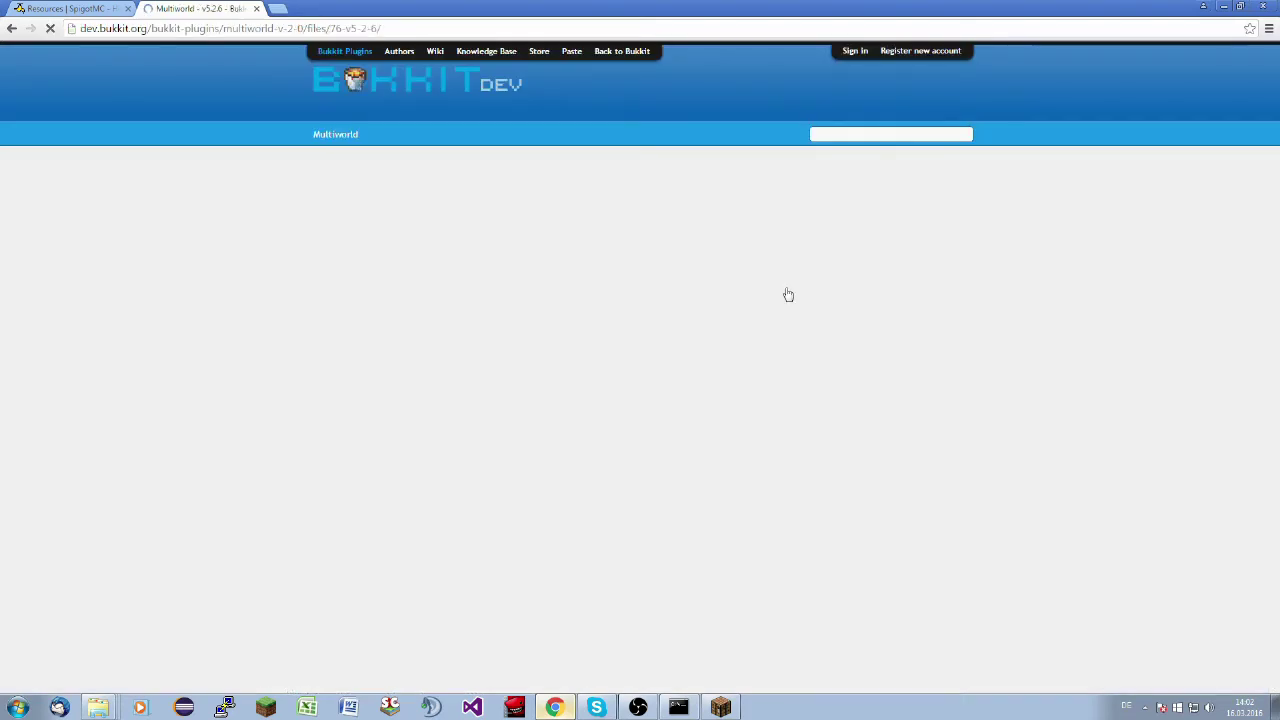
scroll(486, 284, down, 1)
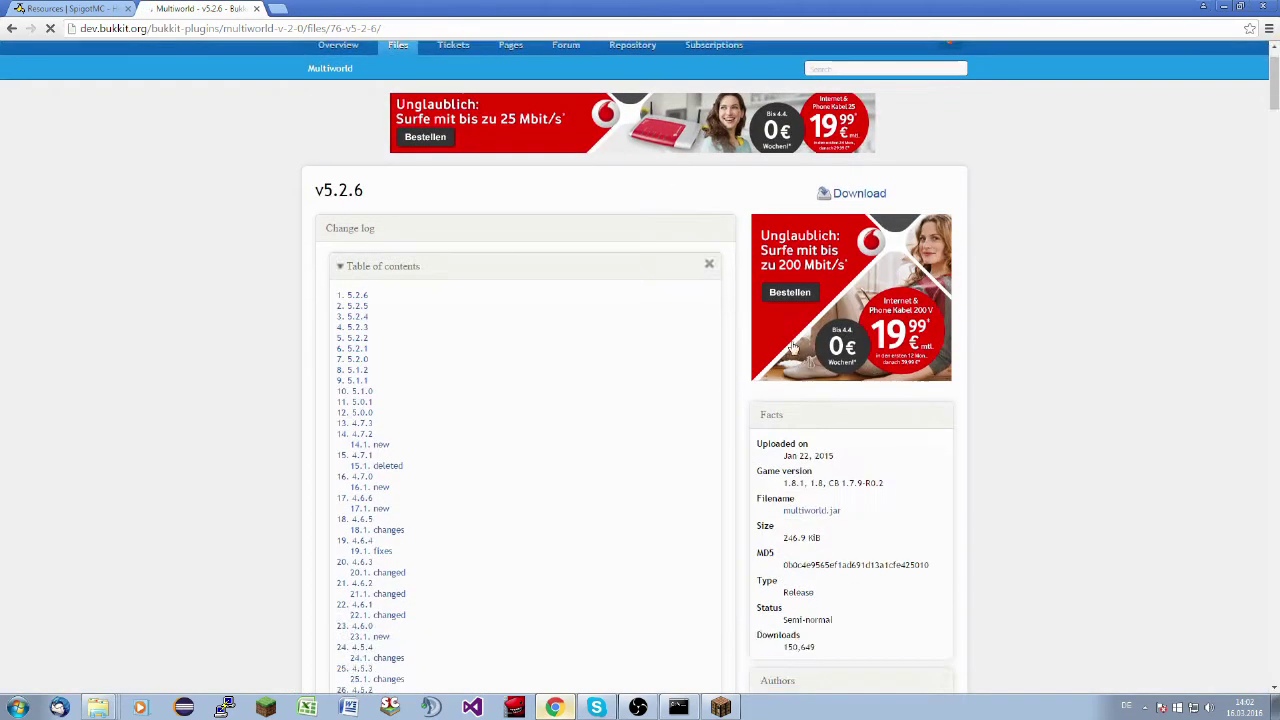
scroll(497, 271, up, 1)
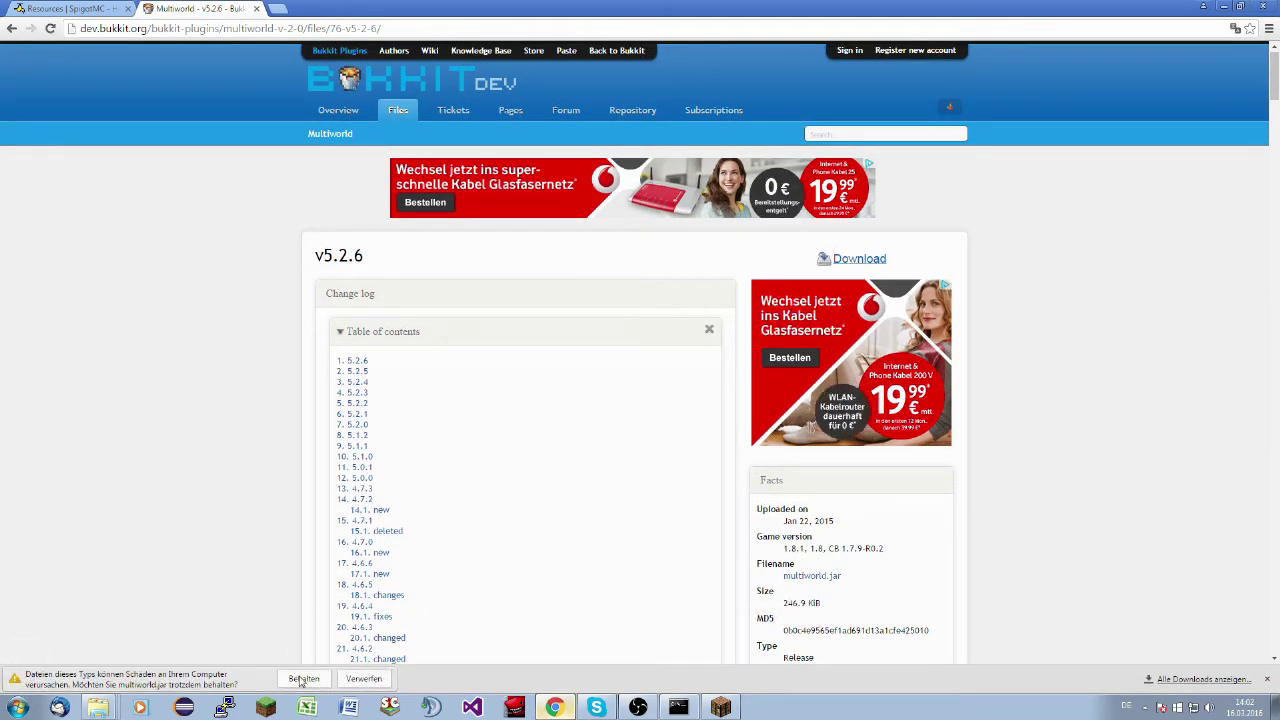
click(303, 679)
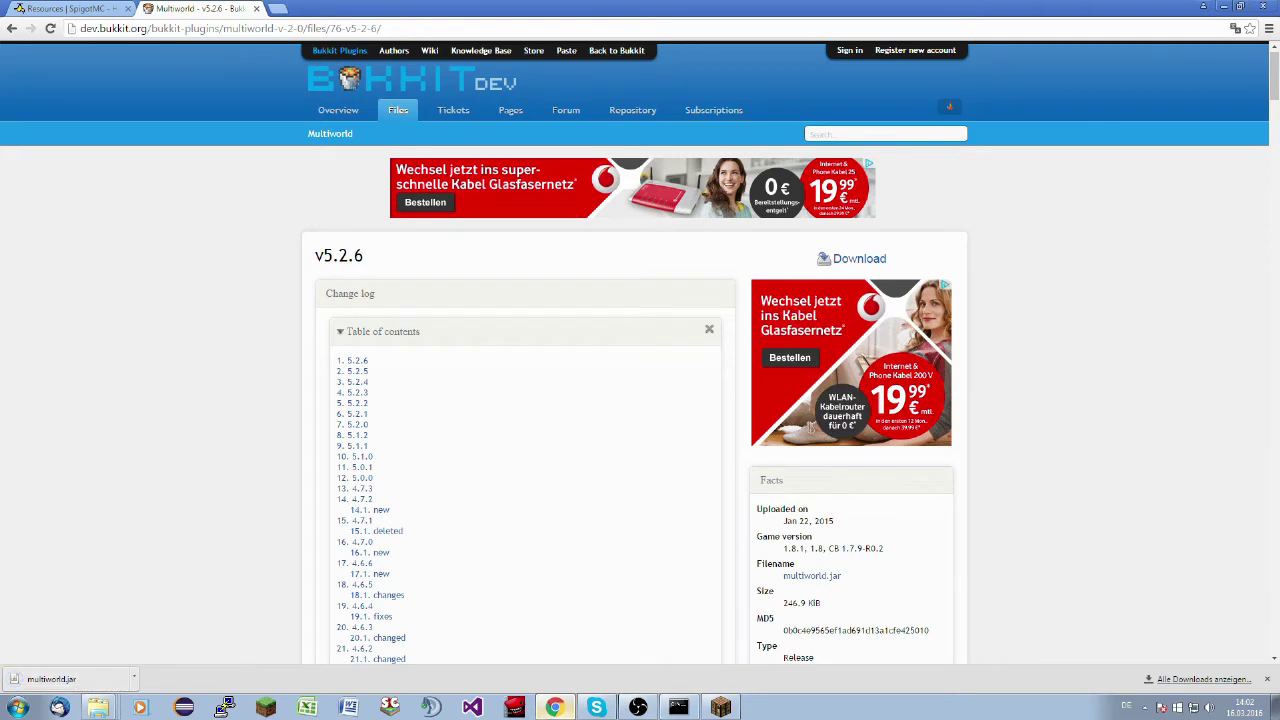
Step: Place the downloaded multiworld.jar in the plugins folder of Test-Server
key(alt+Tab)
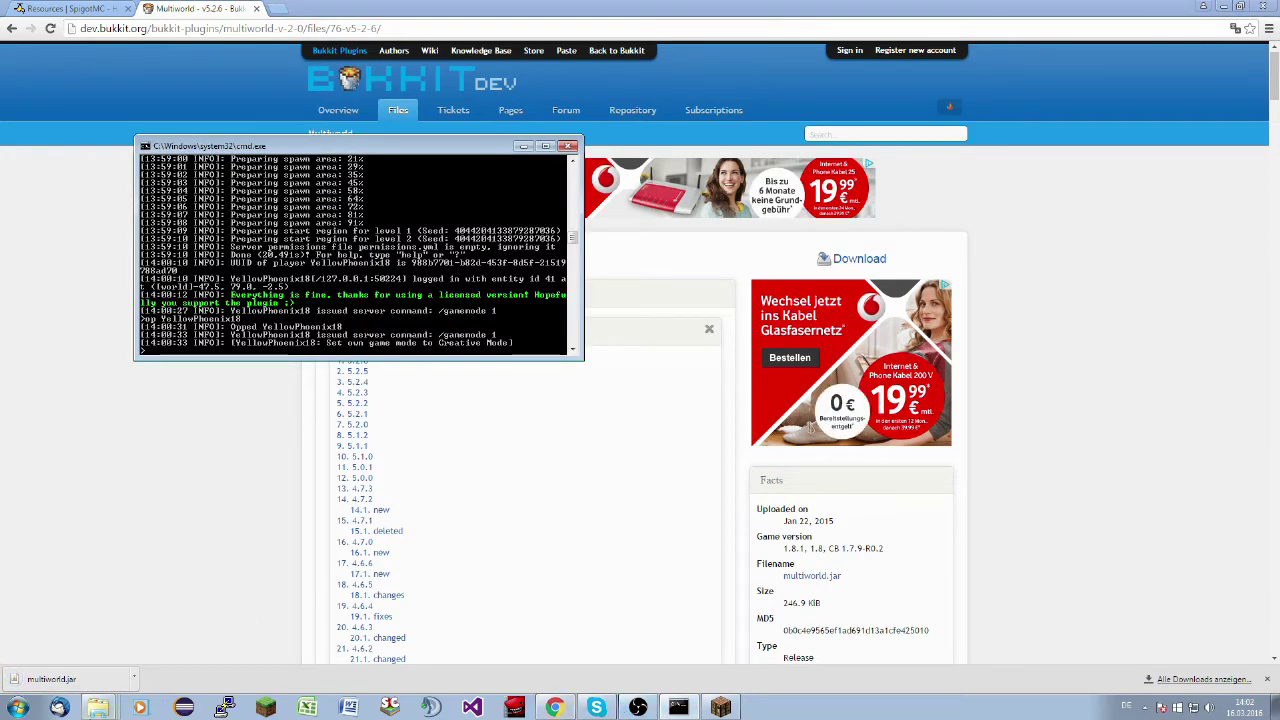
click(90, 642)
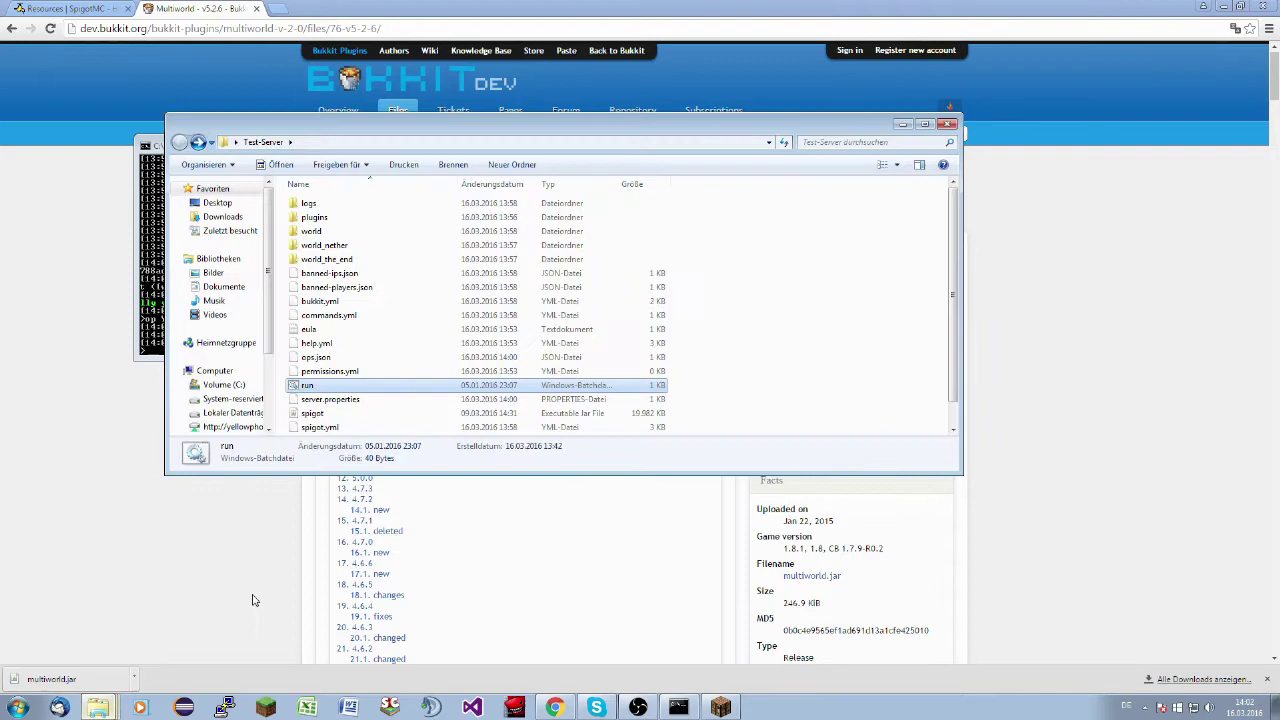
click(70, 679)
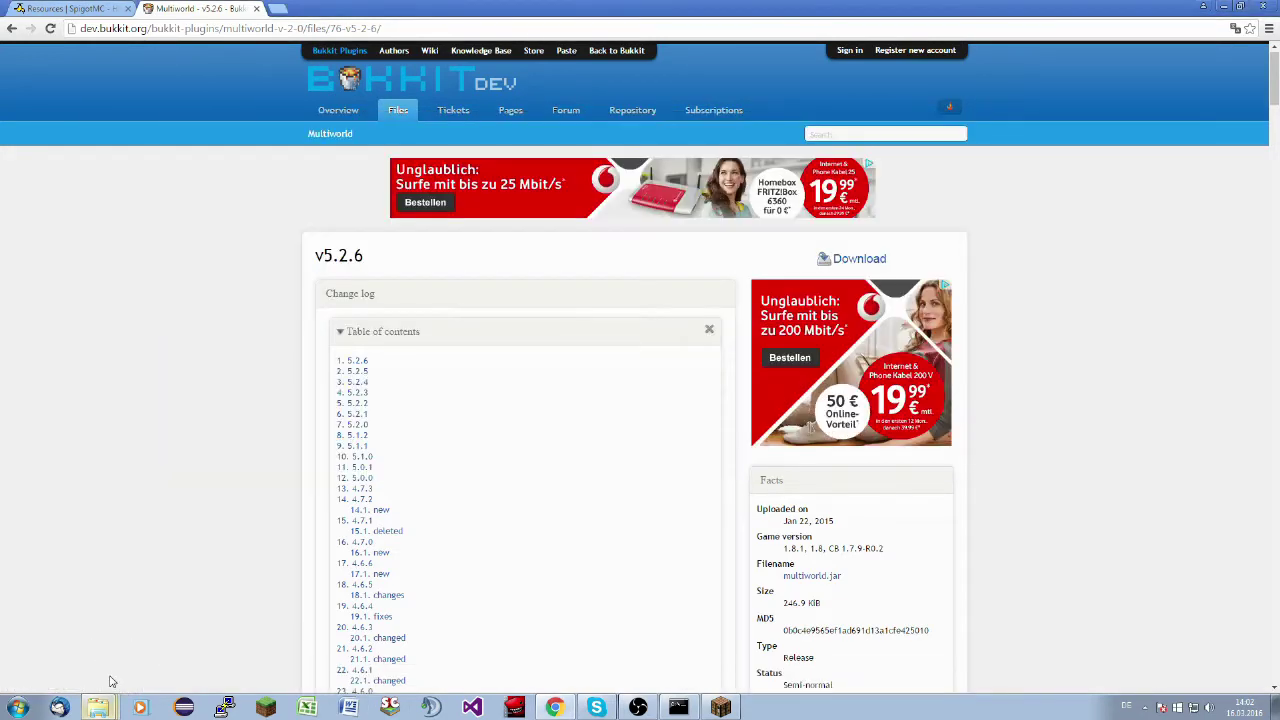
click(107, 708)
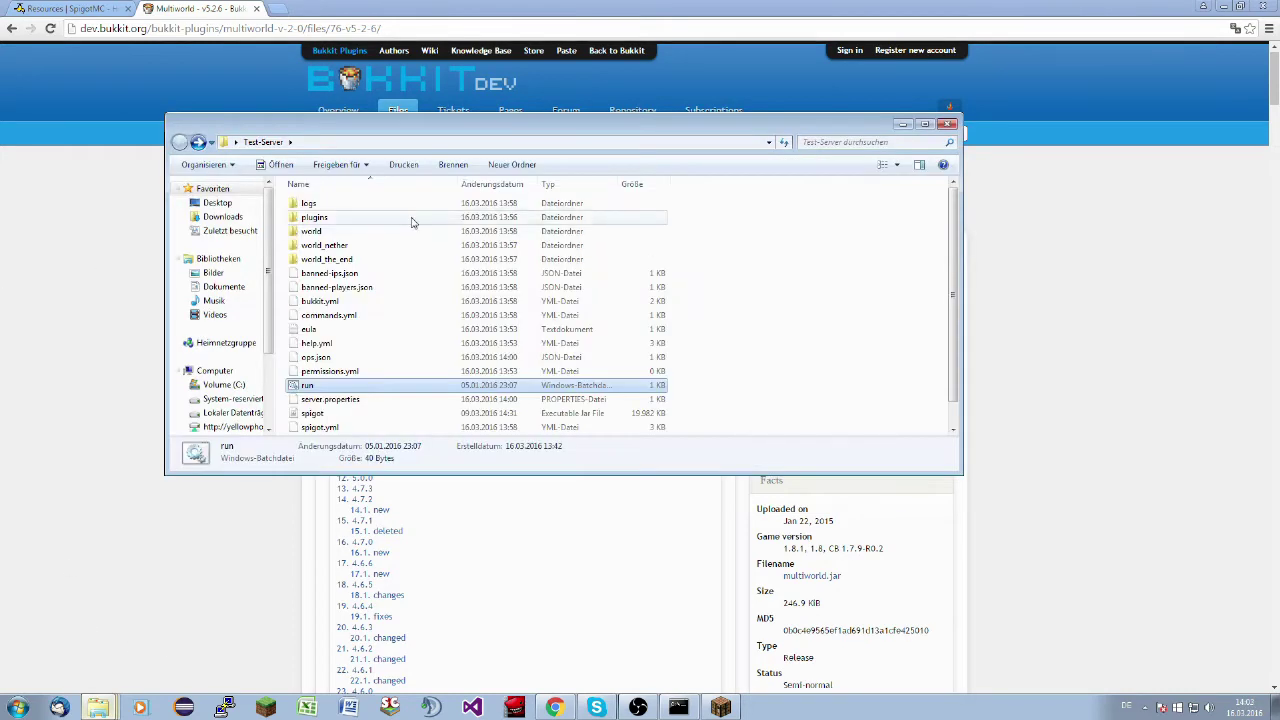
double_click(410, 216)
click(947, 123)
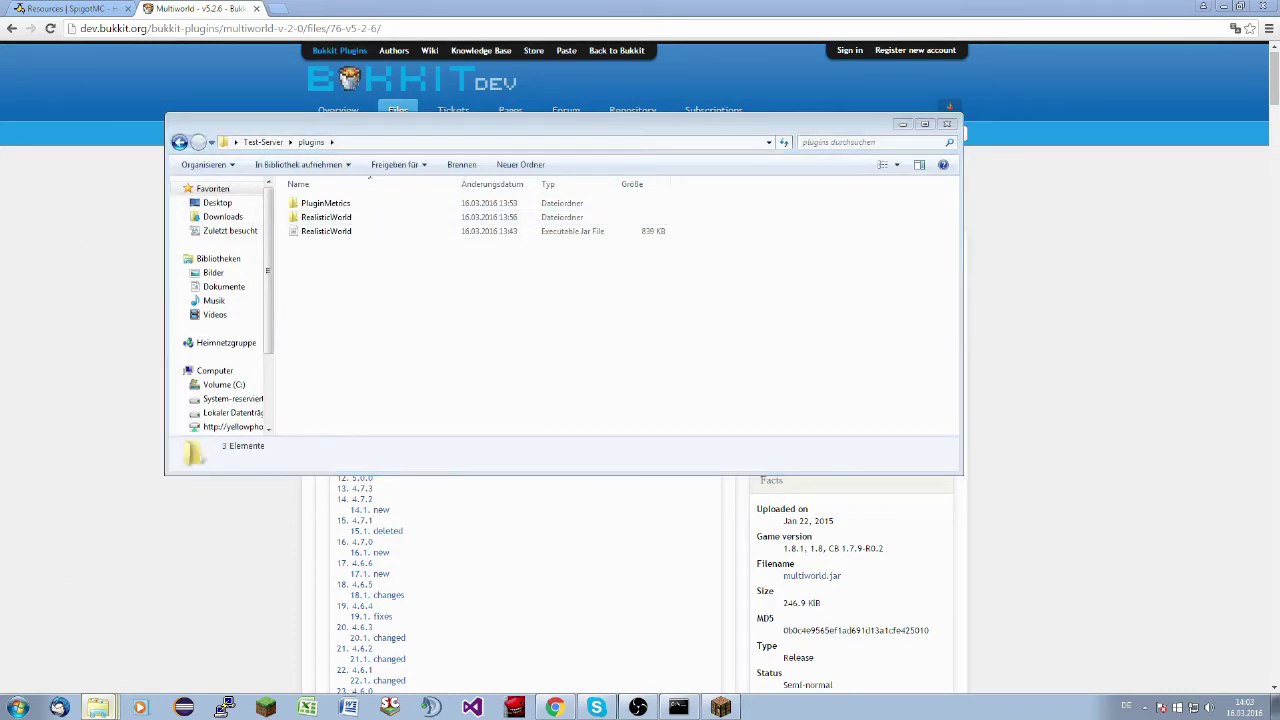
key(ctrl+v)
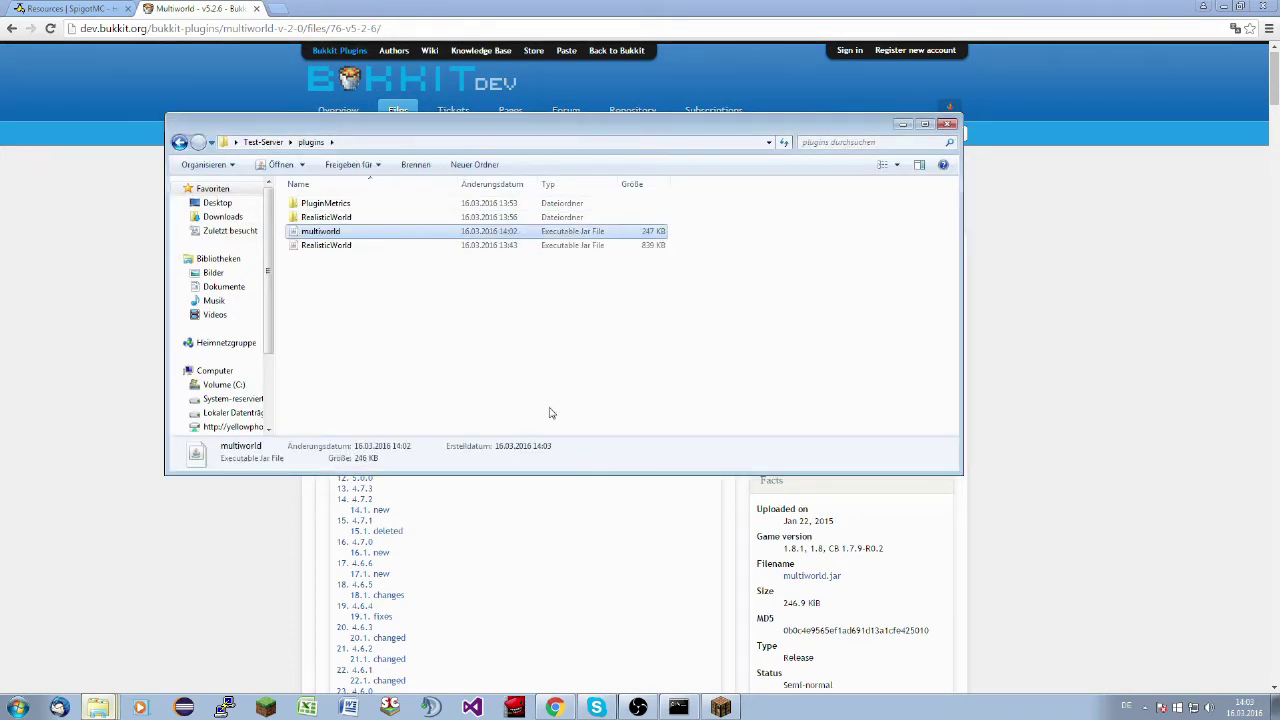
Step: Leave the game paused and reload the test server from its console with the rl command
click(678, 707)
click(640, 218)
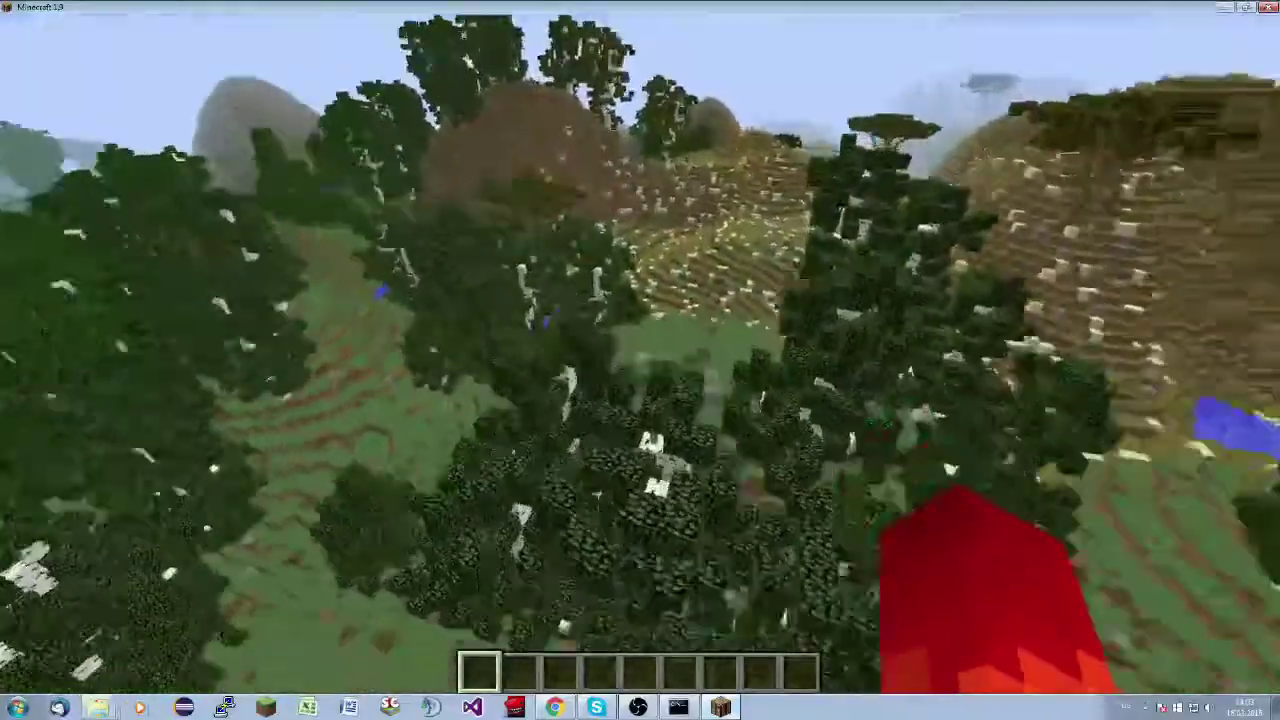
key(Escape)
click(678, 707)
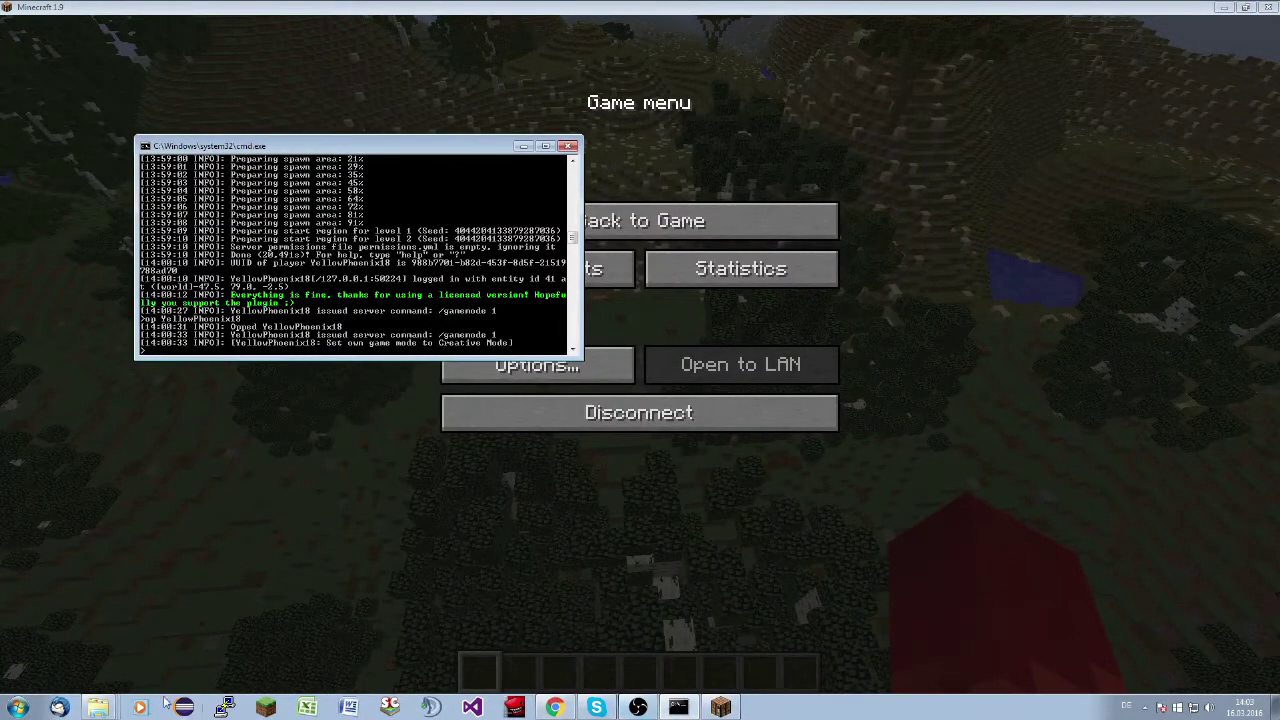
click(98, 706)
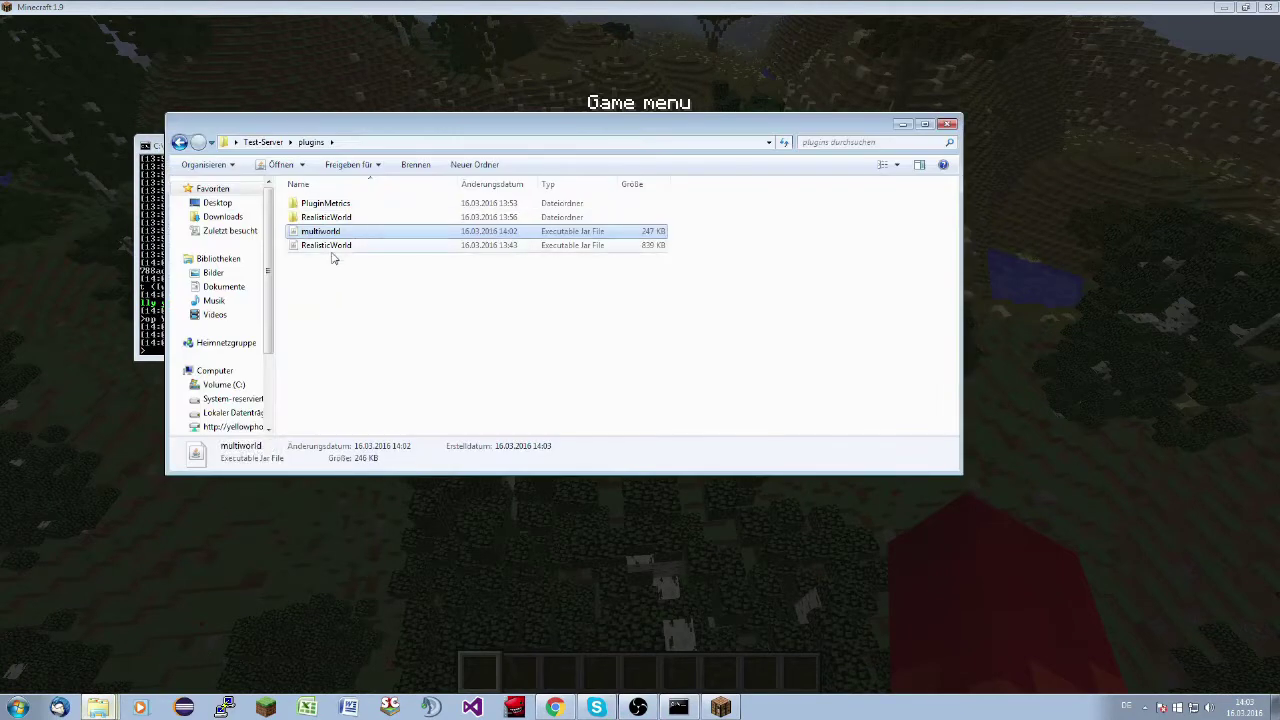
click(902, 124)
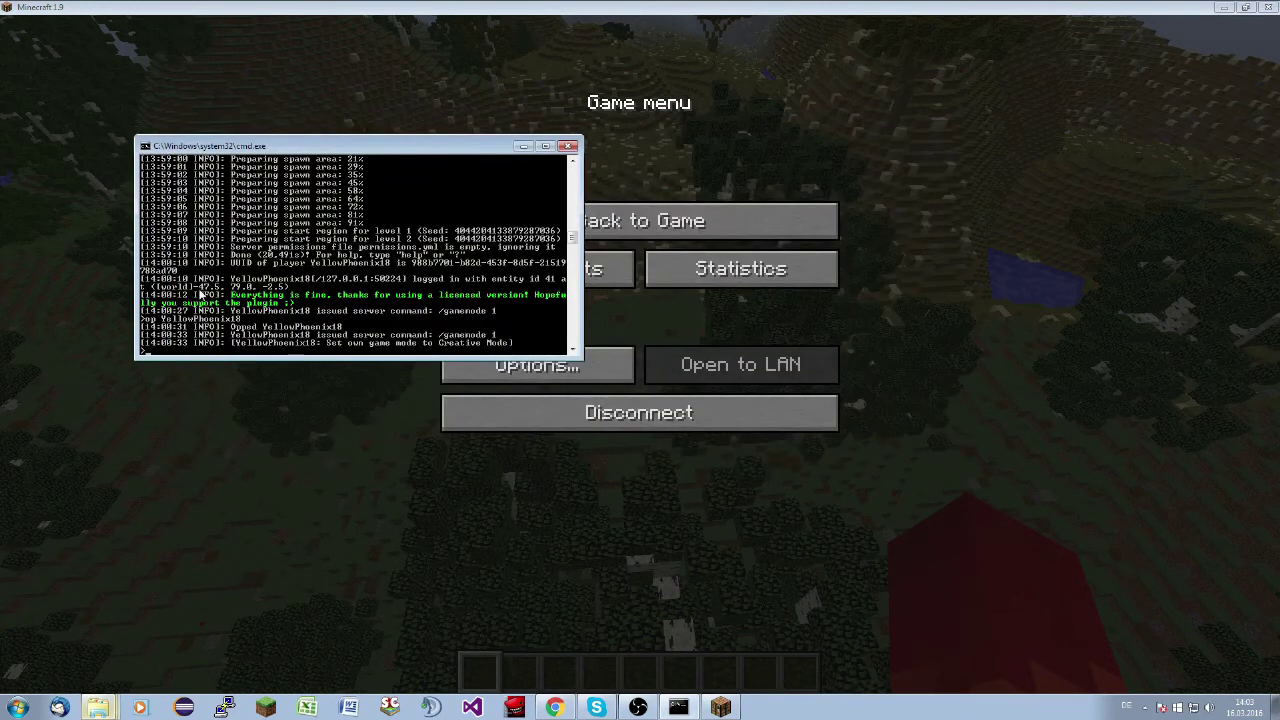
text(rl)
key(Return)
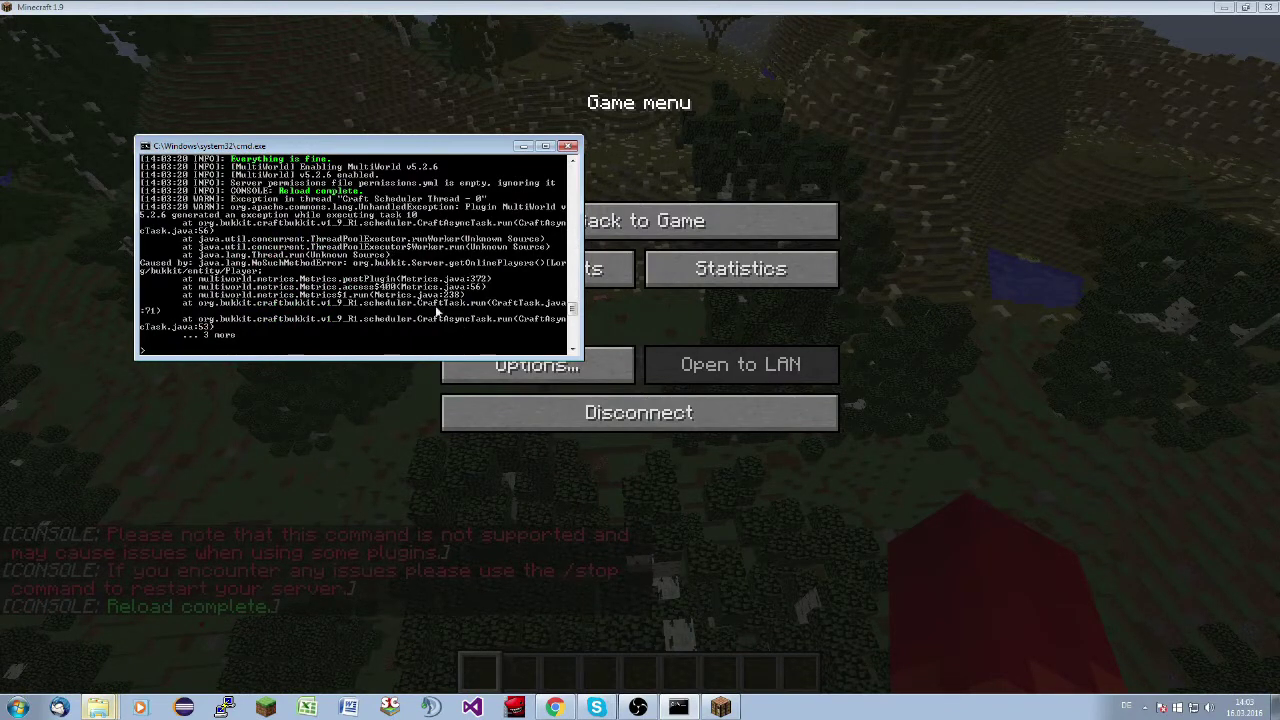
Step: Enlarge the server console, examine the reload output and list the installed plugins with the pl command
click(545, 146)
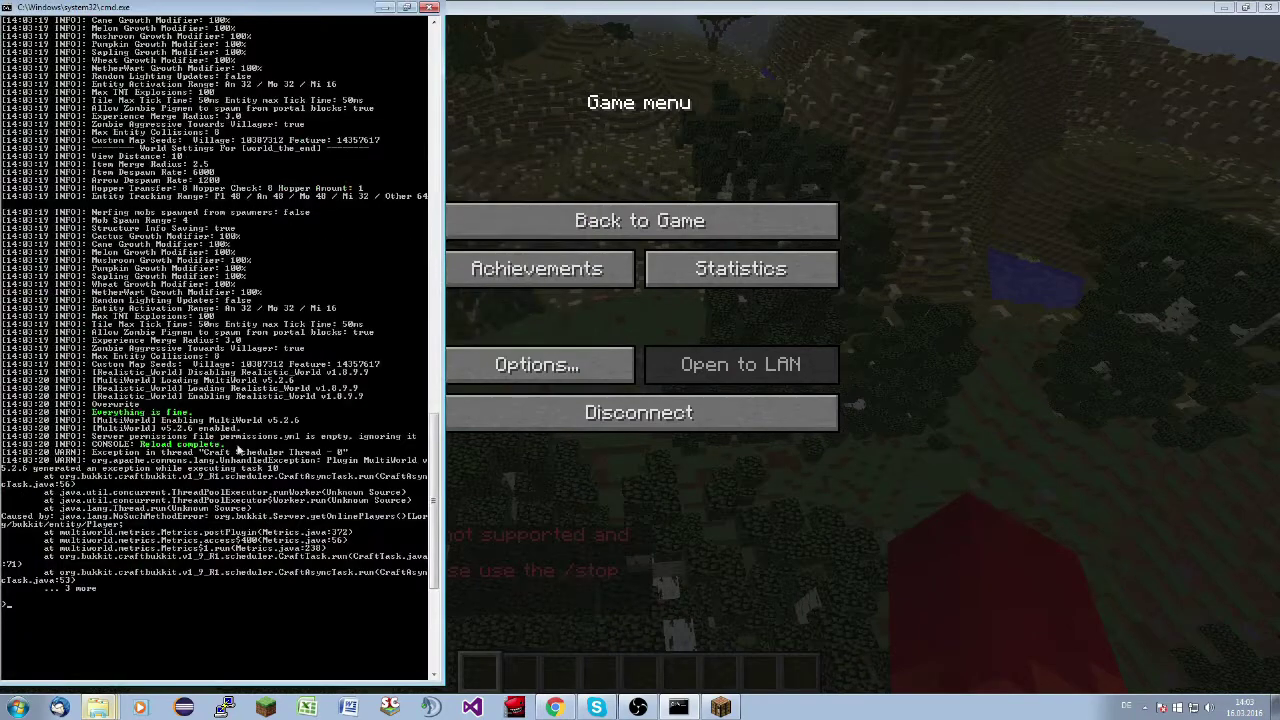
scroll(264, 586, up, 1)
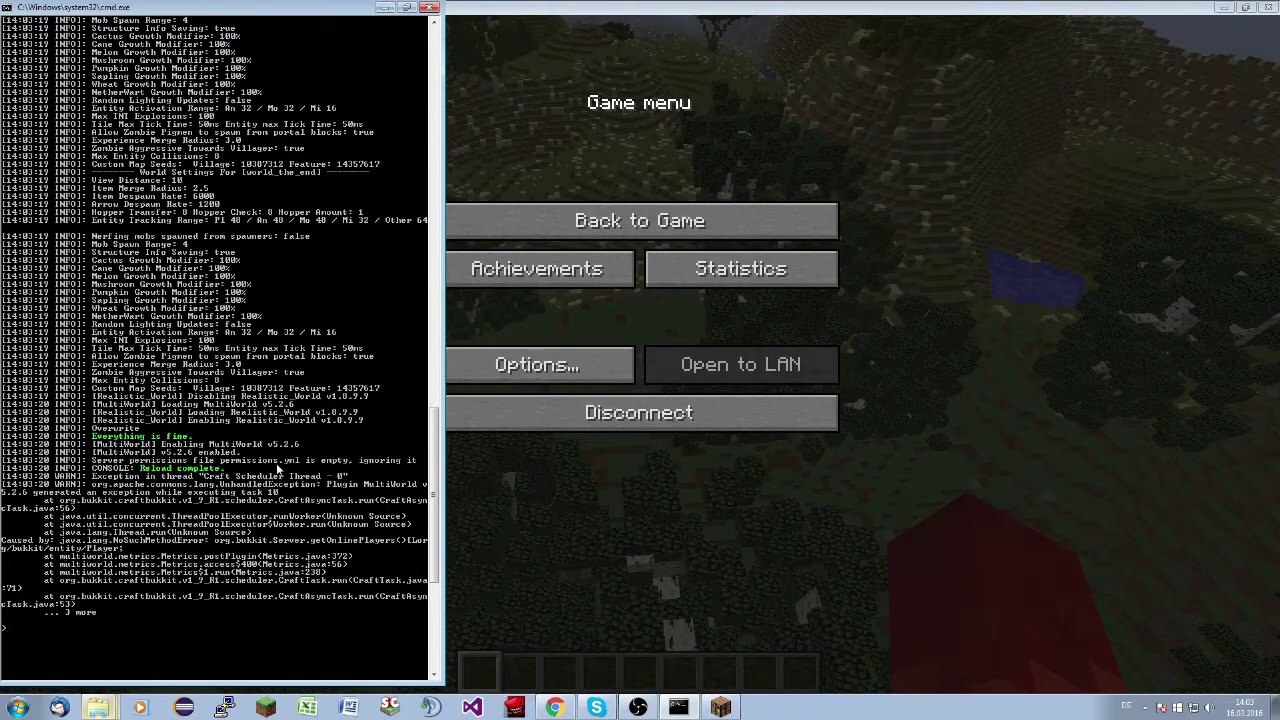
key(Return)
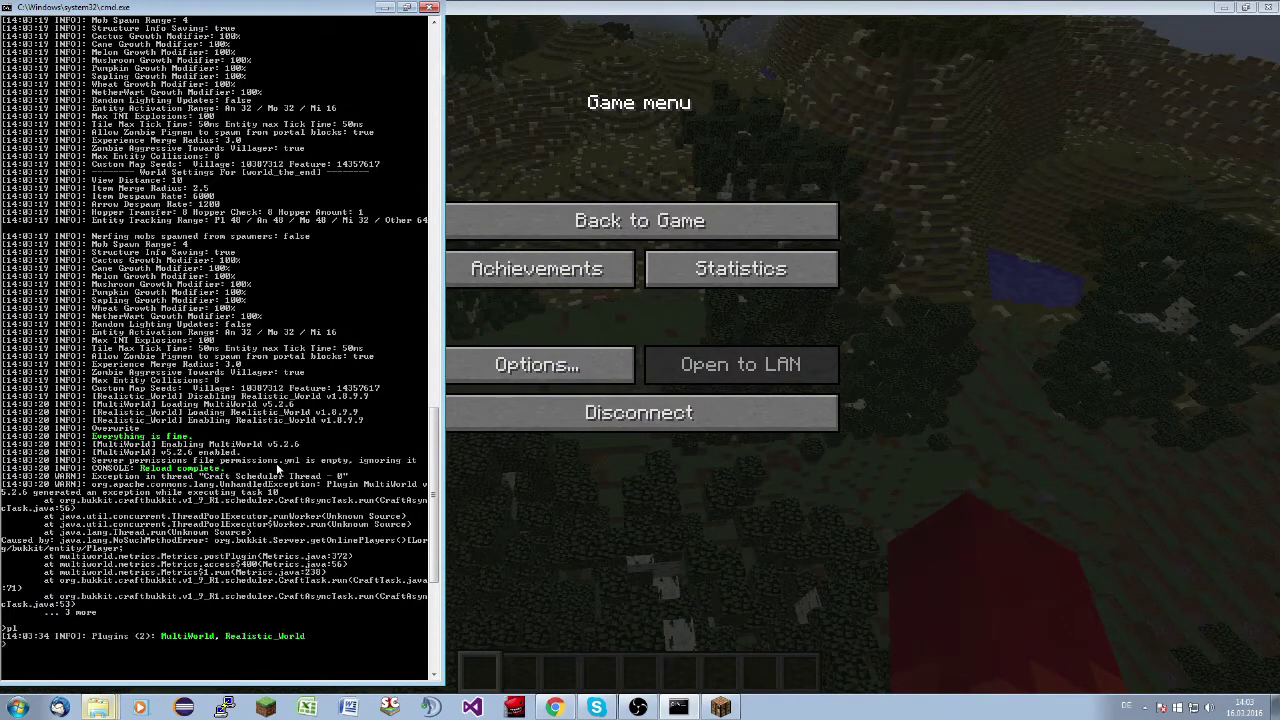
Step: Return to Minecraft and create a world with the chat command /mw create TestWorld plugin:Realistic_World
click(385, 7)
key(Escape)
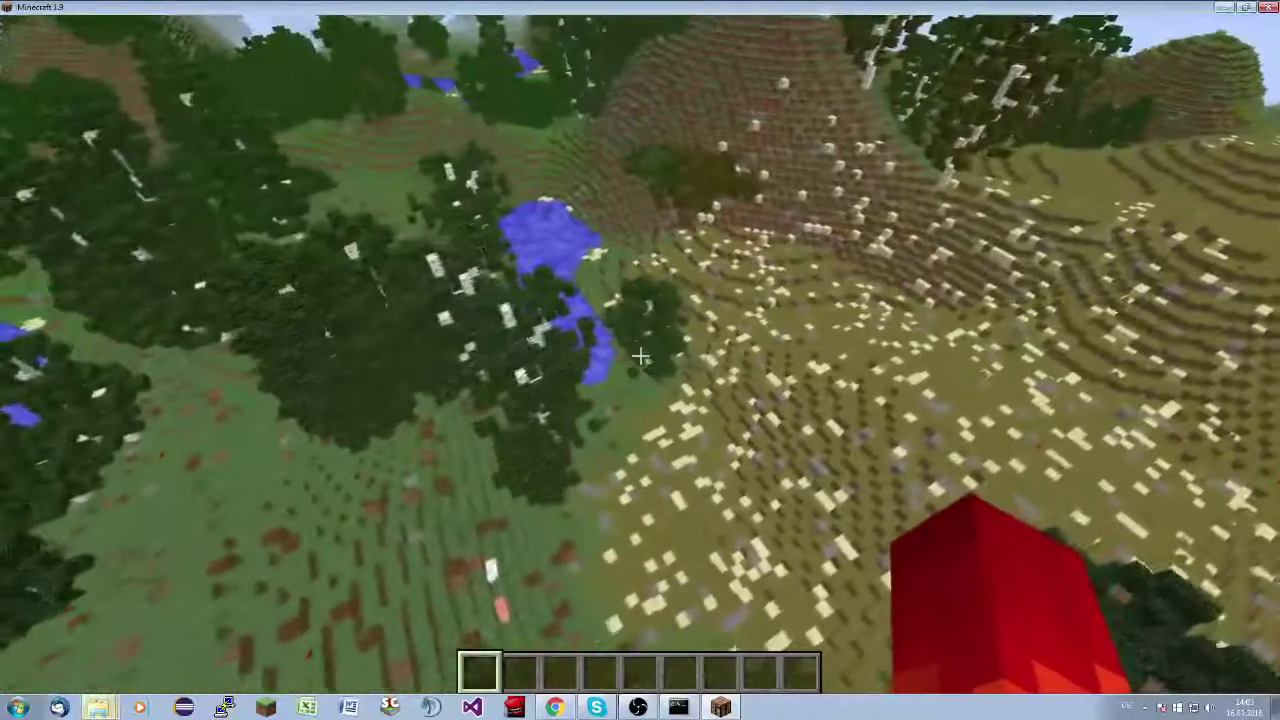
key(slash)
text(mw)
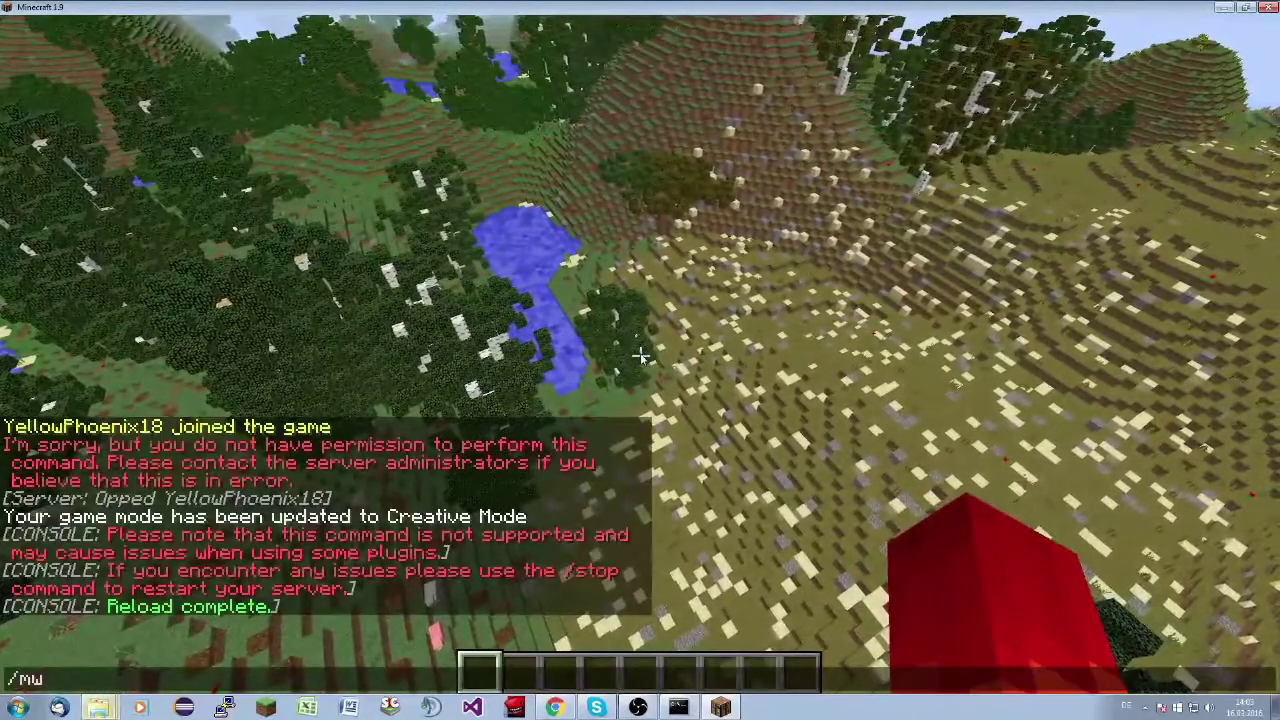
text( create TestWorld plugin:)
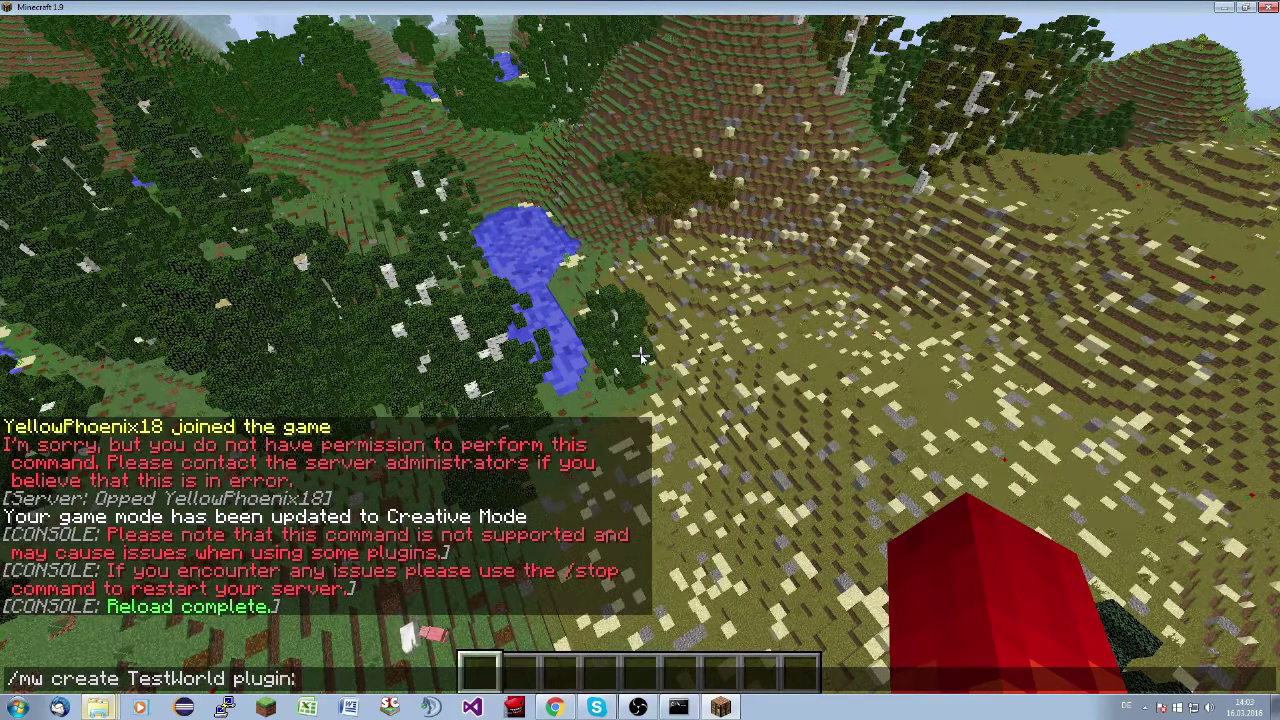
text(alistic_W)
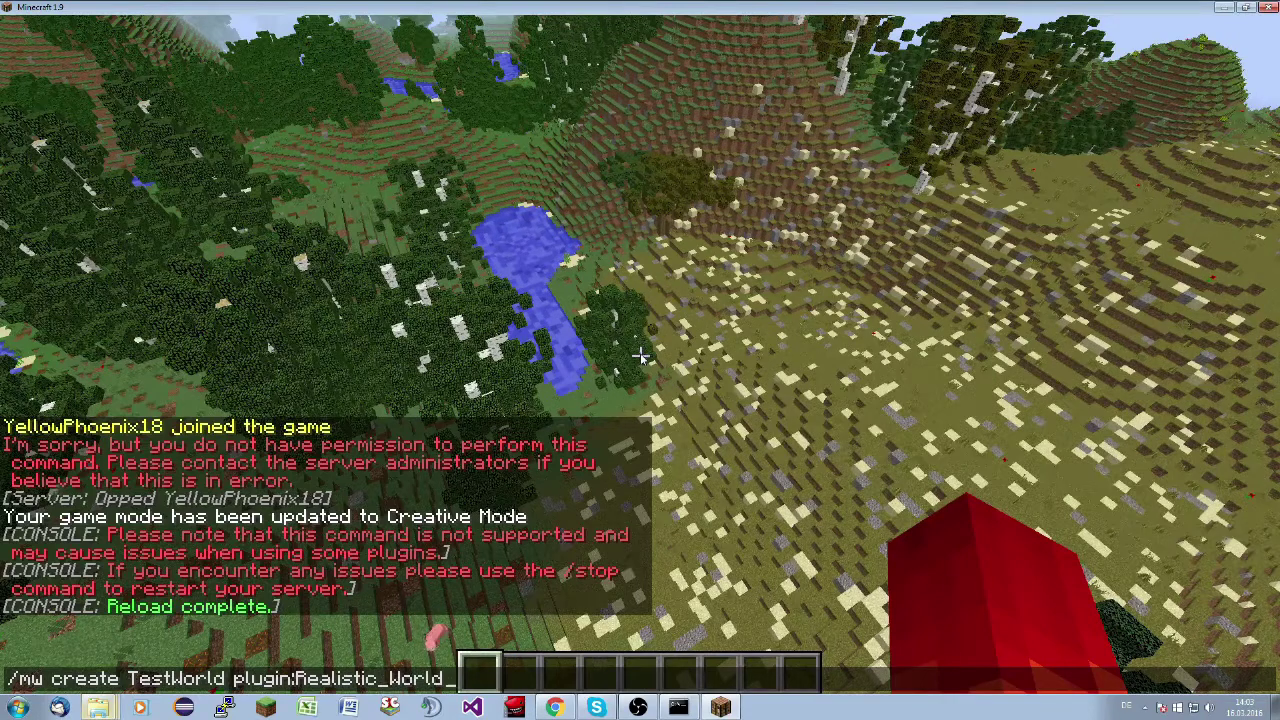
text(orld)
key(Return)
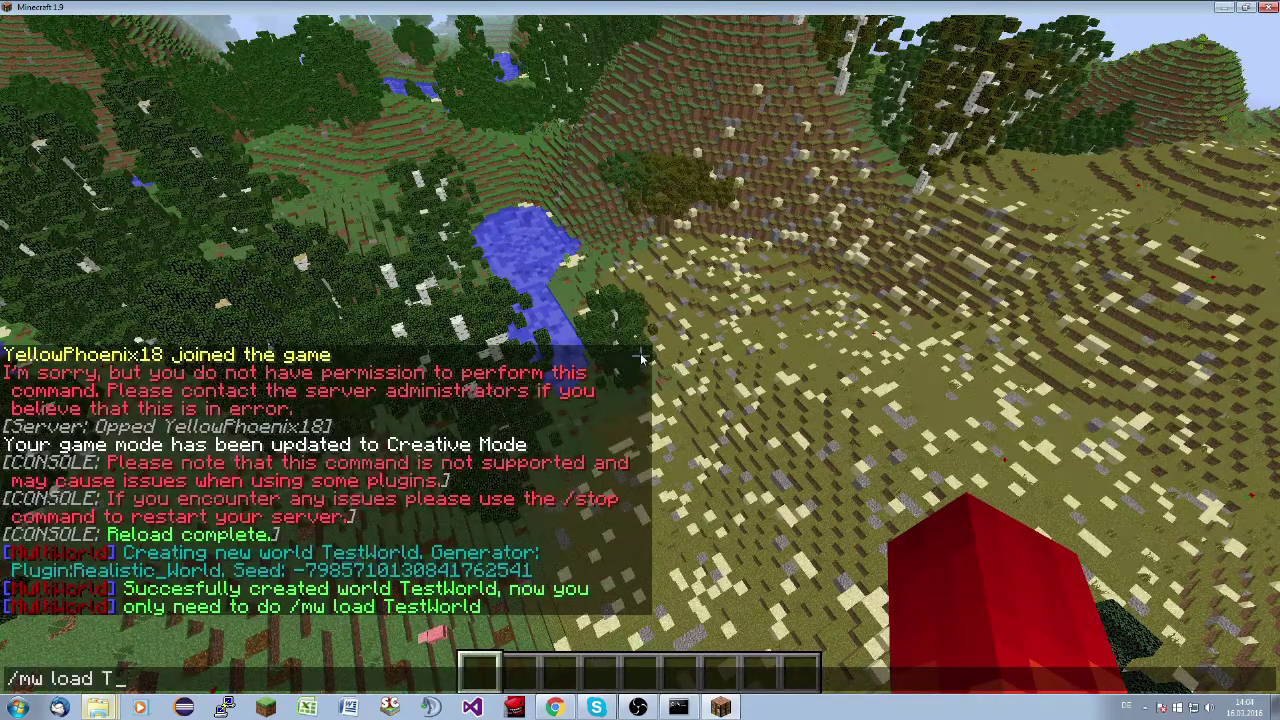
Step: Load the created world with /mw load TestWorld and start flying over the forested hills and ponds
key(Return)
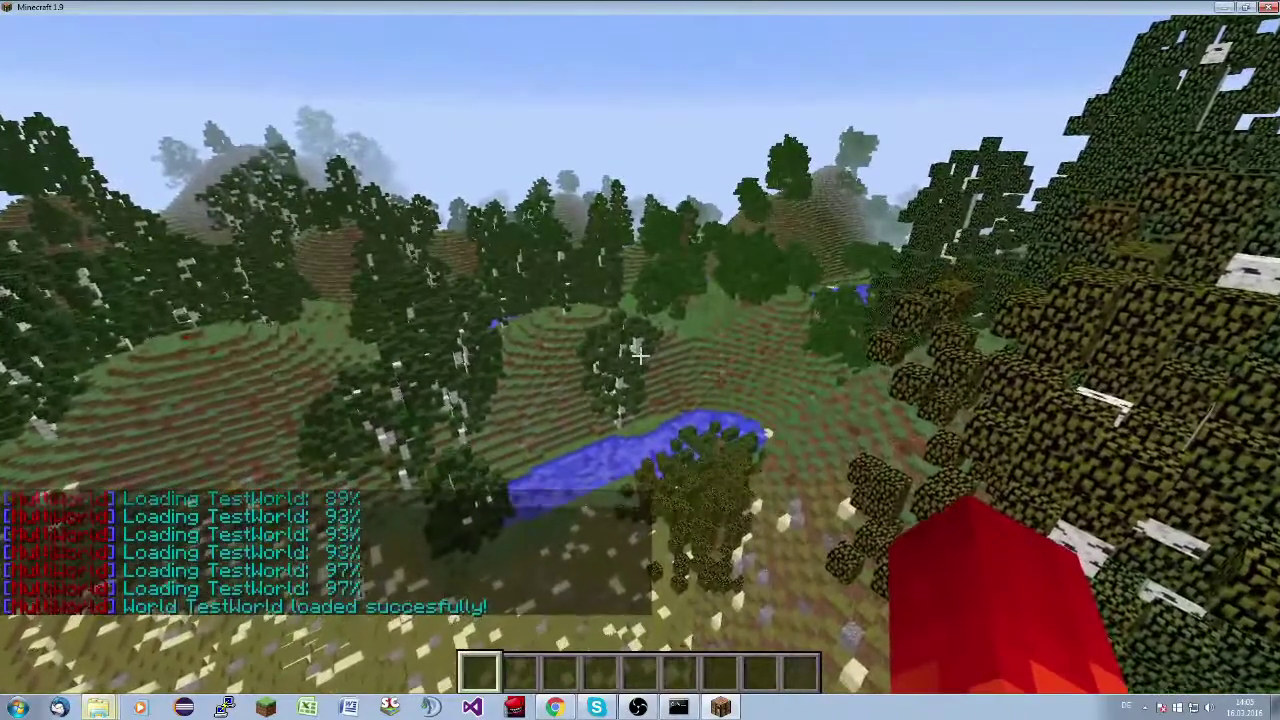
text(t/)
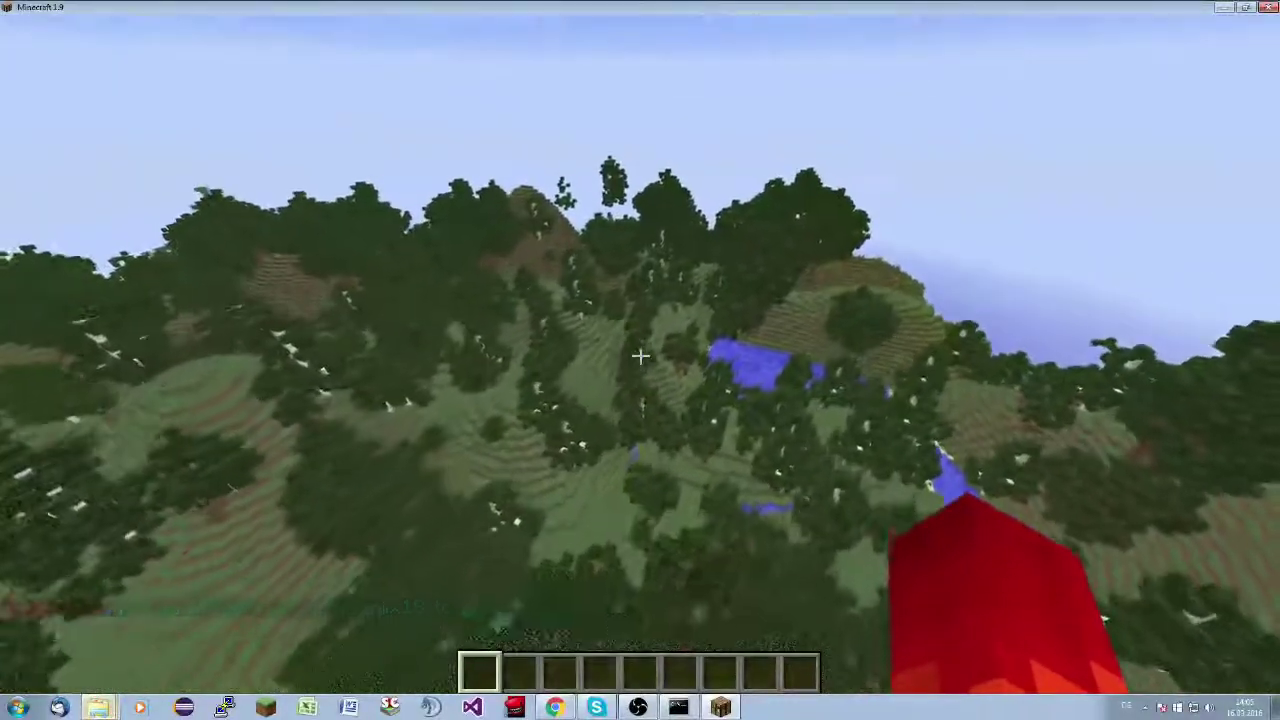
key(w)
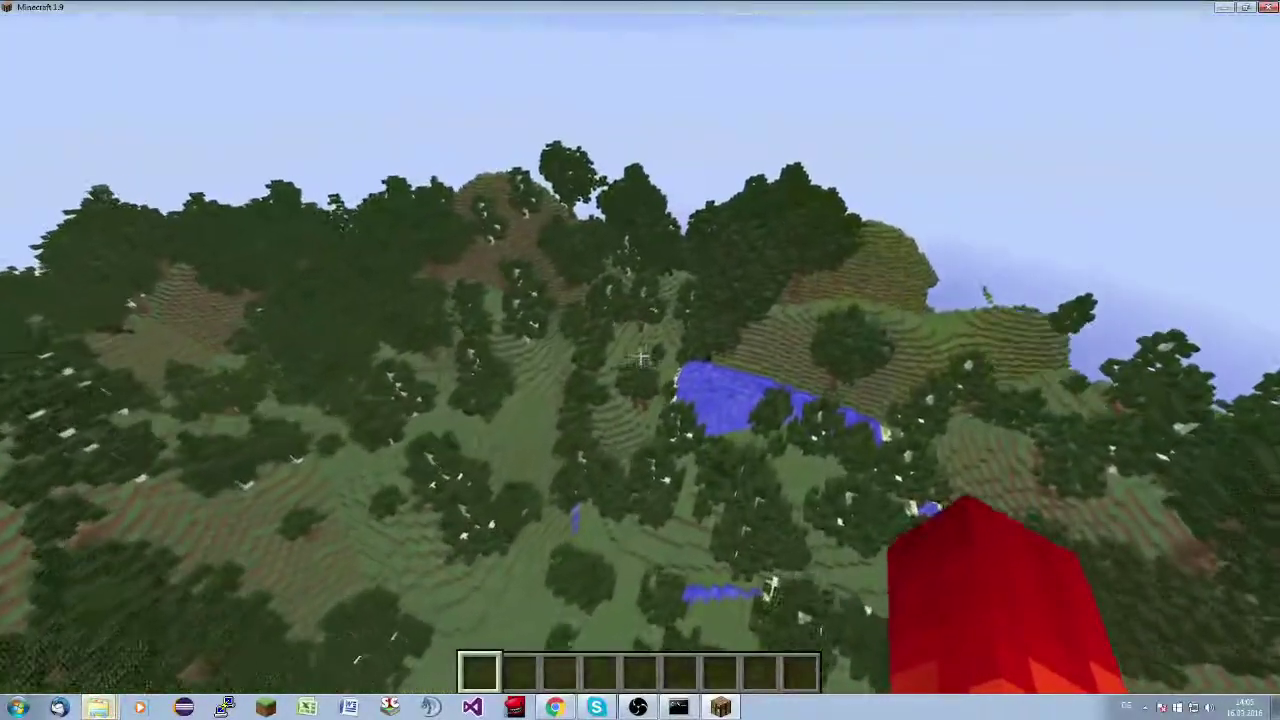